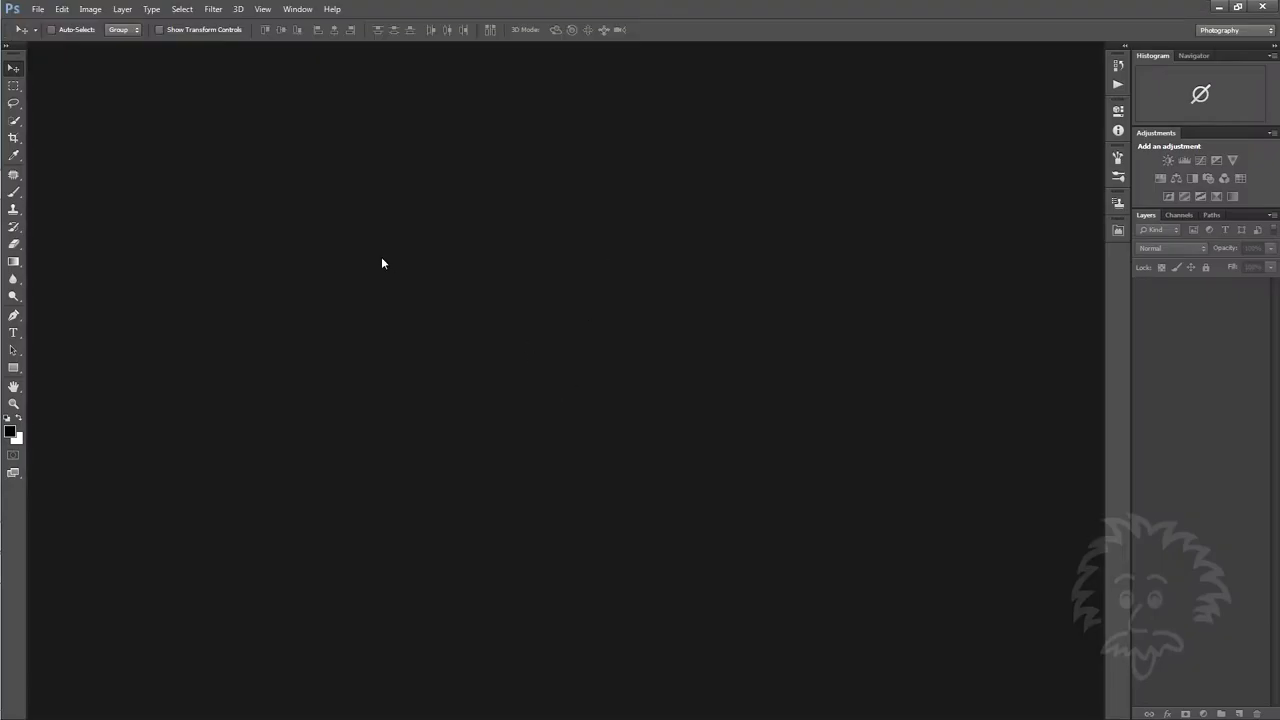
- Open the photo DSC03638.JPG from the photos folder
left_click(38, 9)
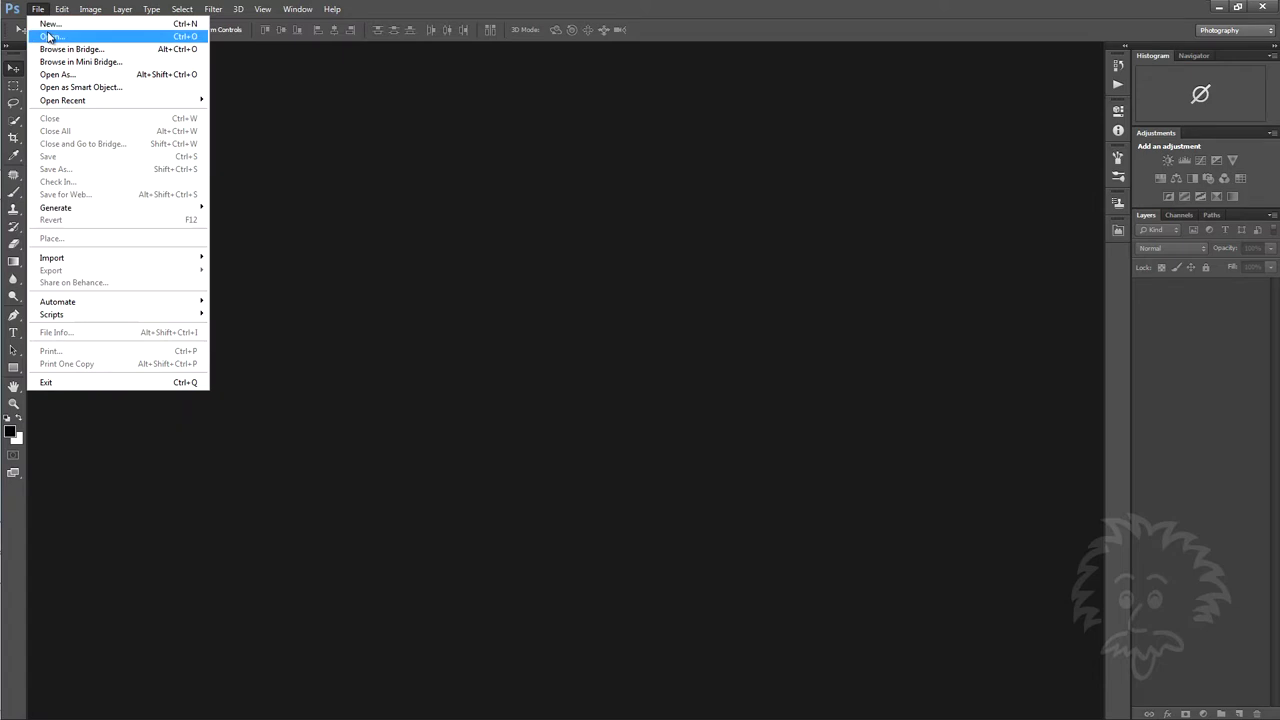
left_click(508, 167)
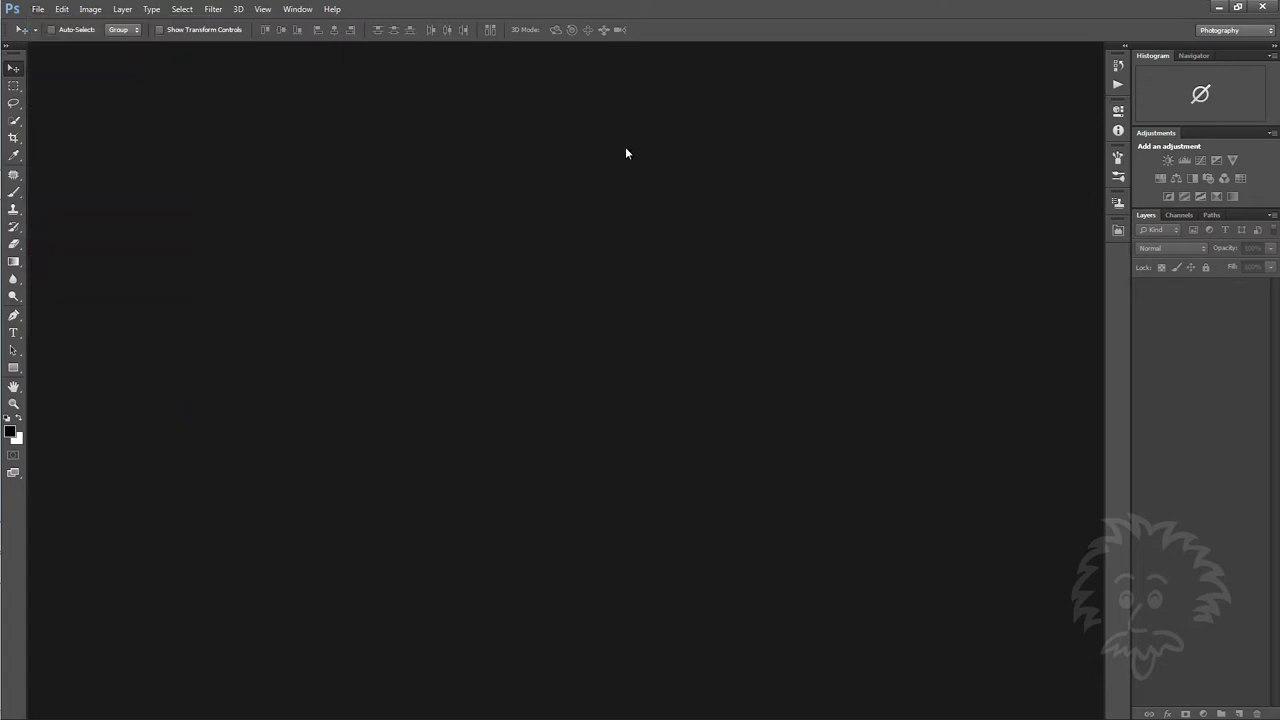
double_click(578, 311)
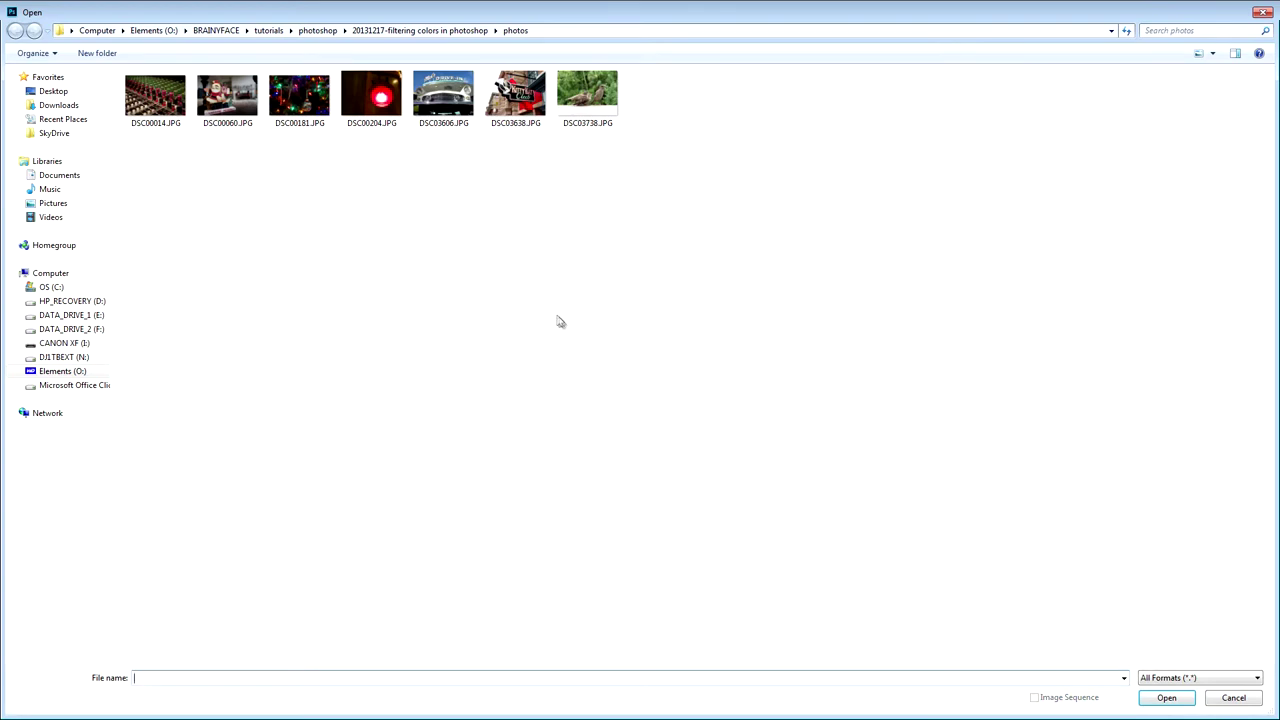
left_click(521, 100)
left_click(1166, 697)
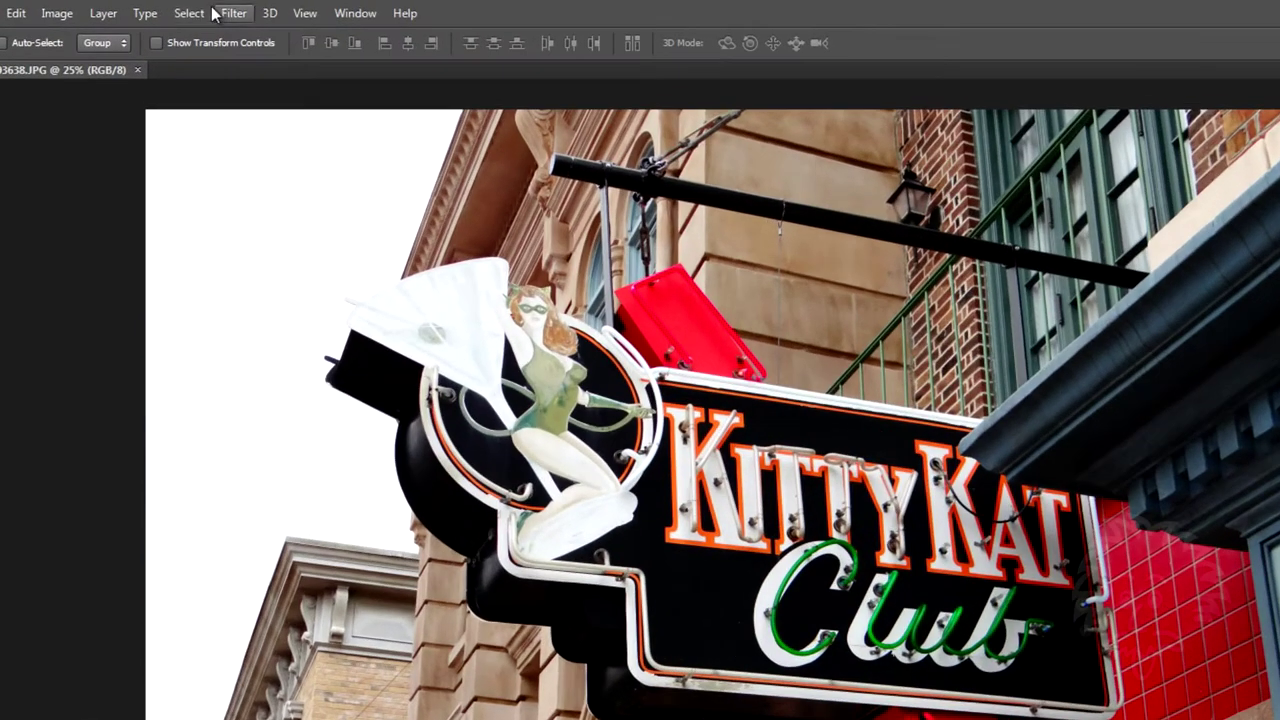
- Start a Color Range selection on the photo and review the available colour presets, keeping Sampled Colors
left_click(182, 9)
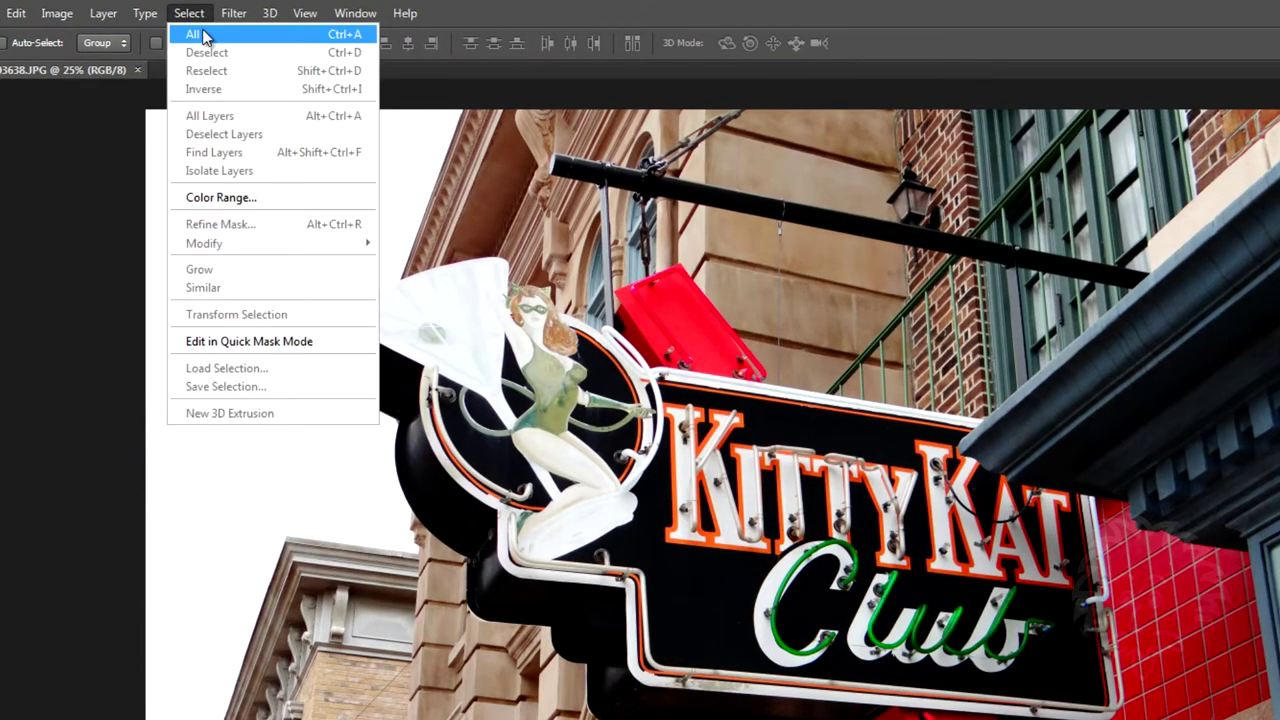
left_click(228, 197)
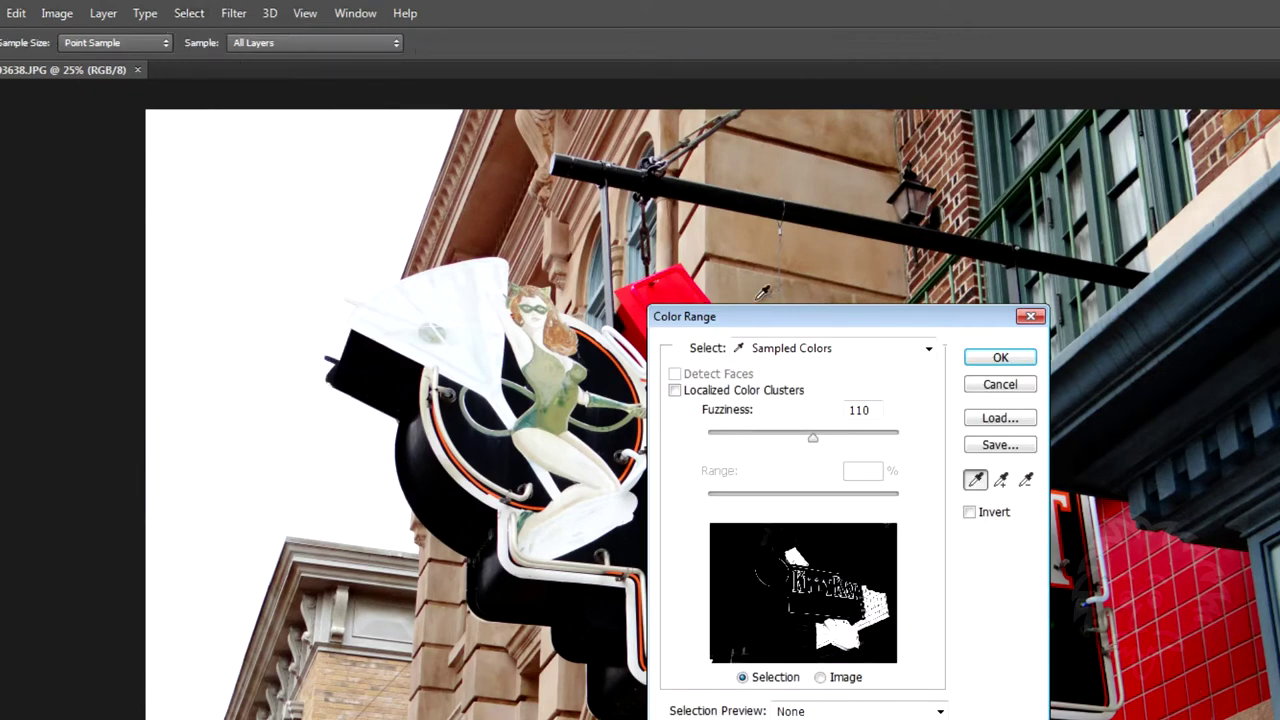
left_click_drag(803, 320, 1110, 195)
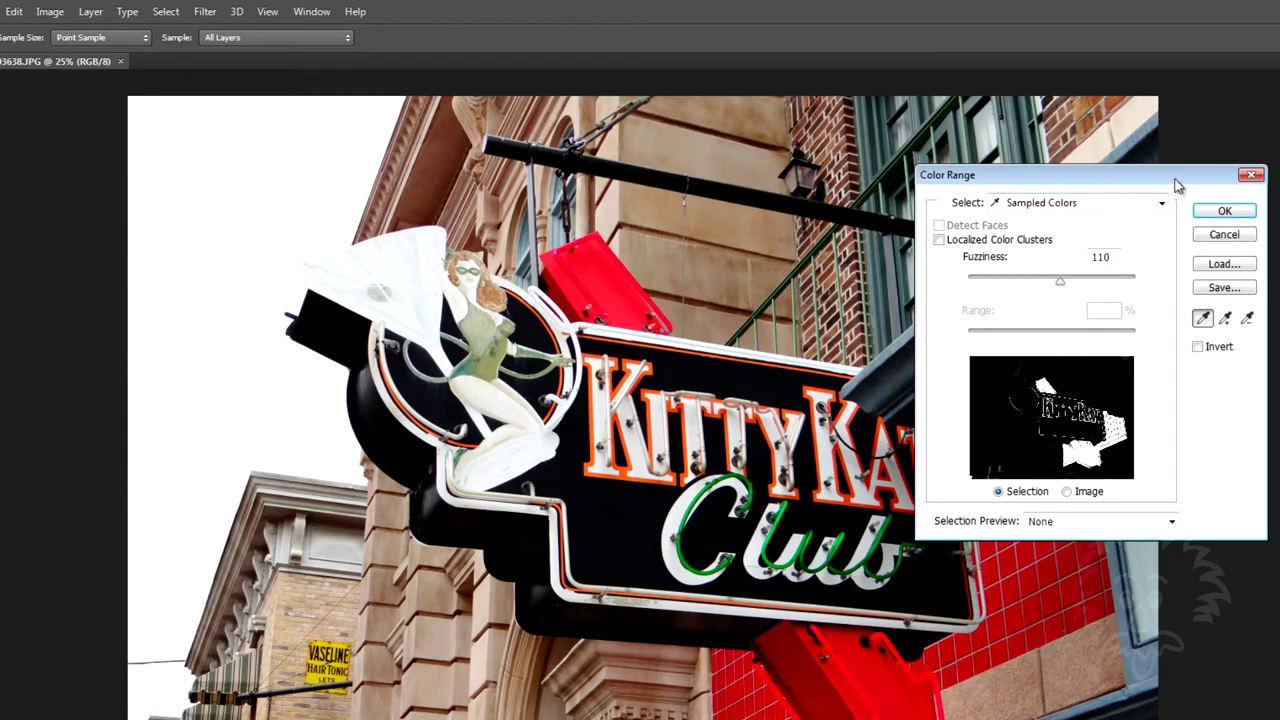
left_click_drag(1174, 179, 1178, 170)
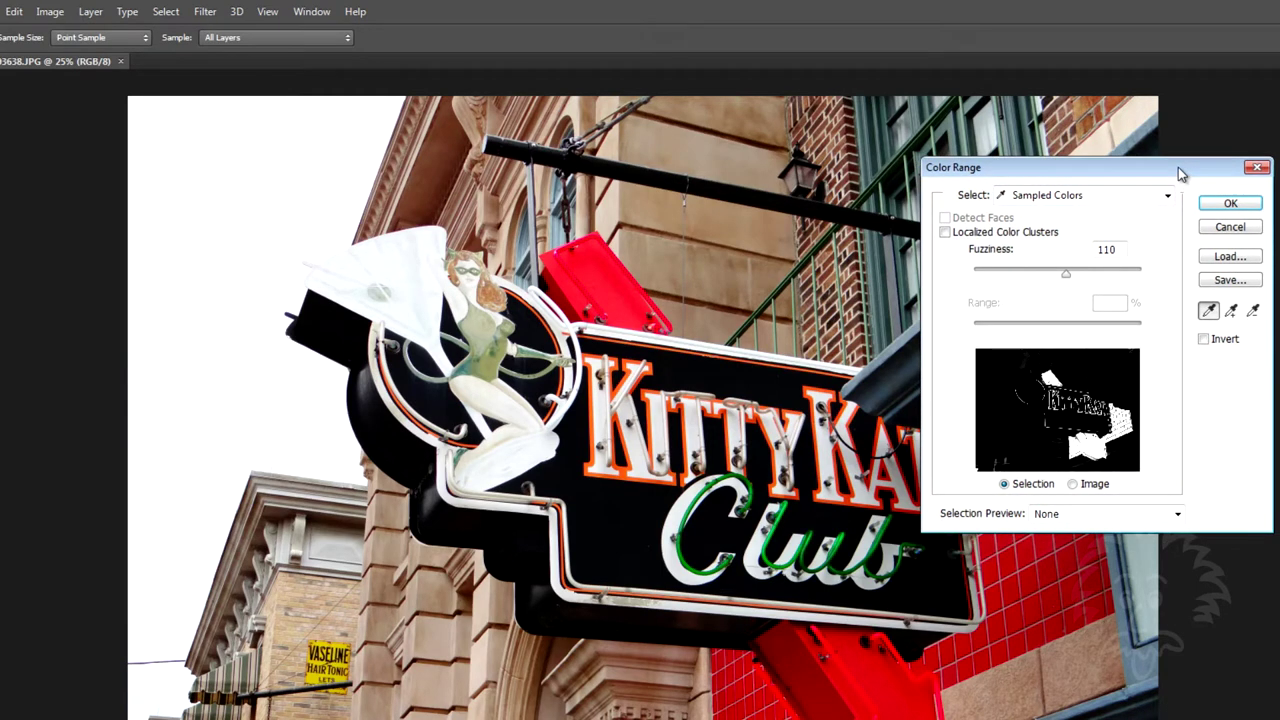
left_click(1168, 197)
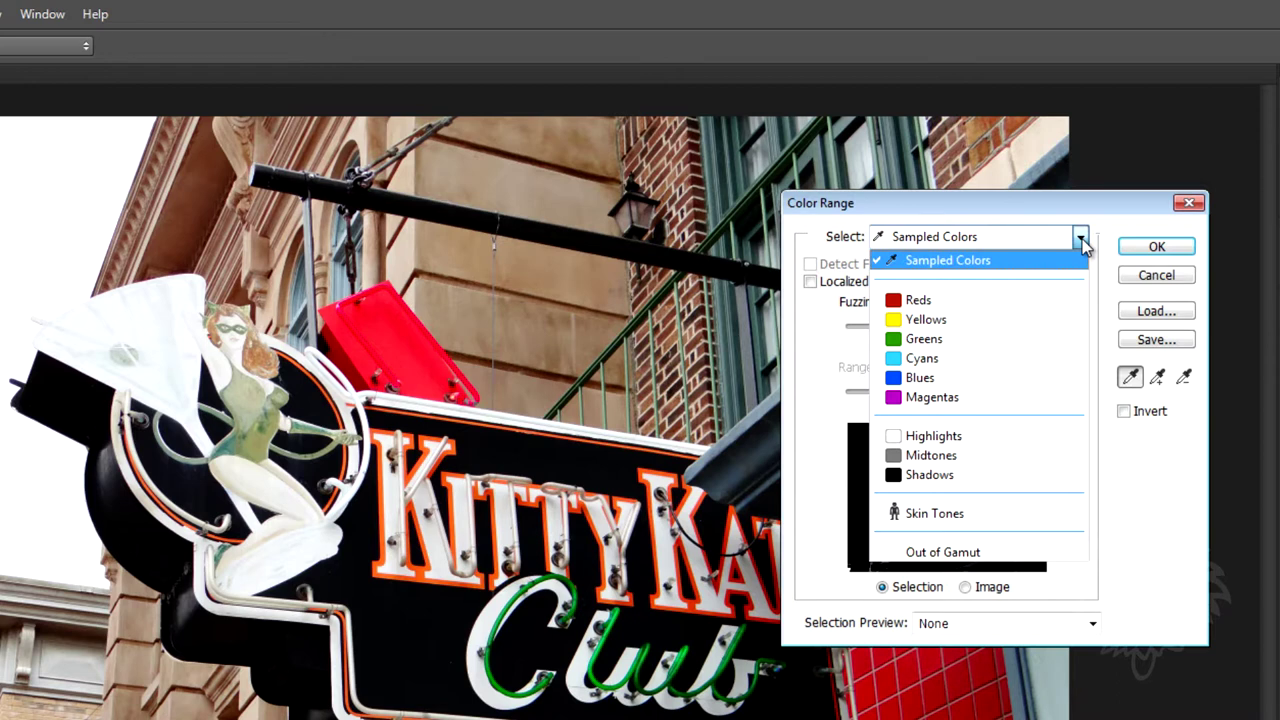
left_click(1082, 240)
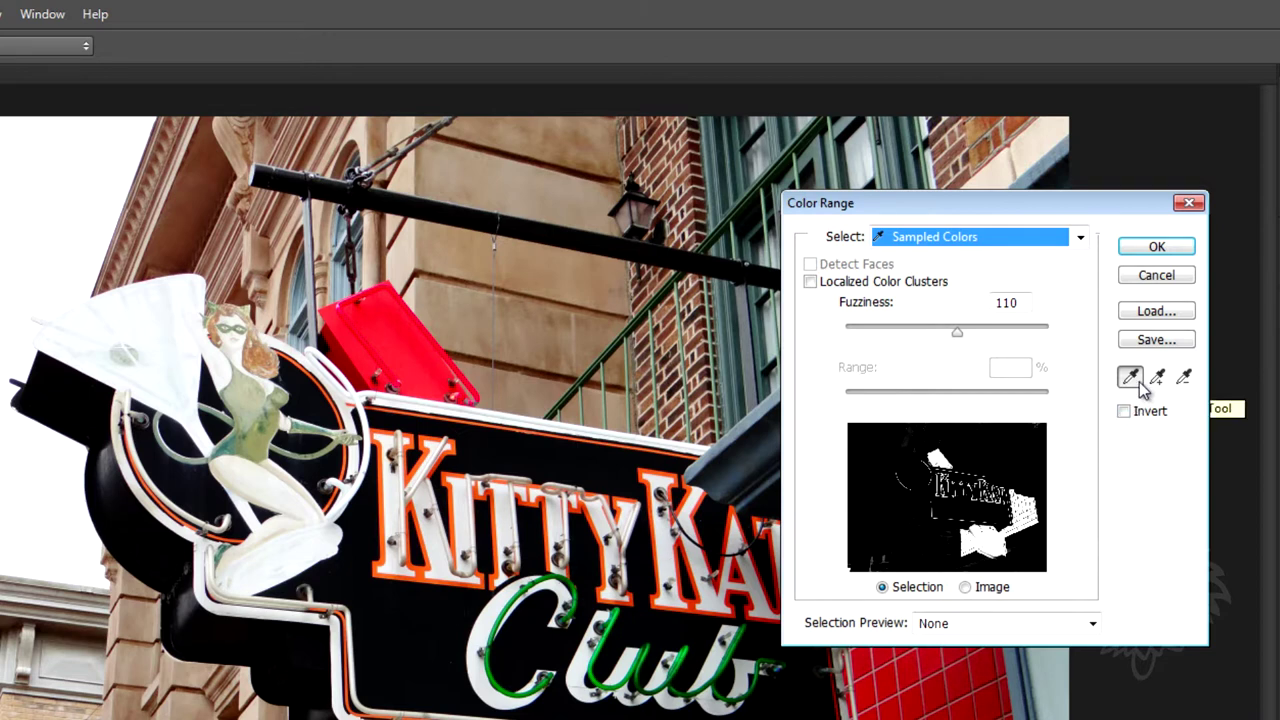
- Try sampling the black background of the sign and the tan building wall as the selection colour
left_click(441, 627)
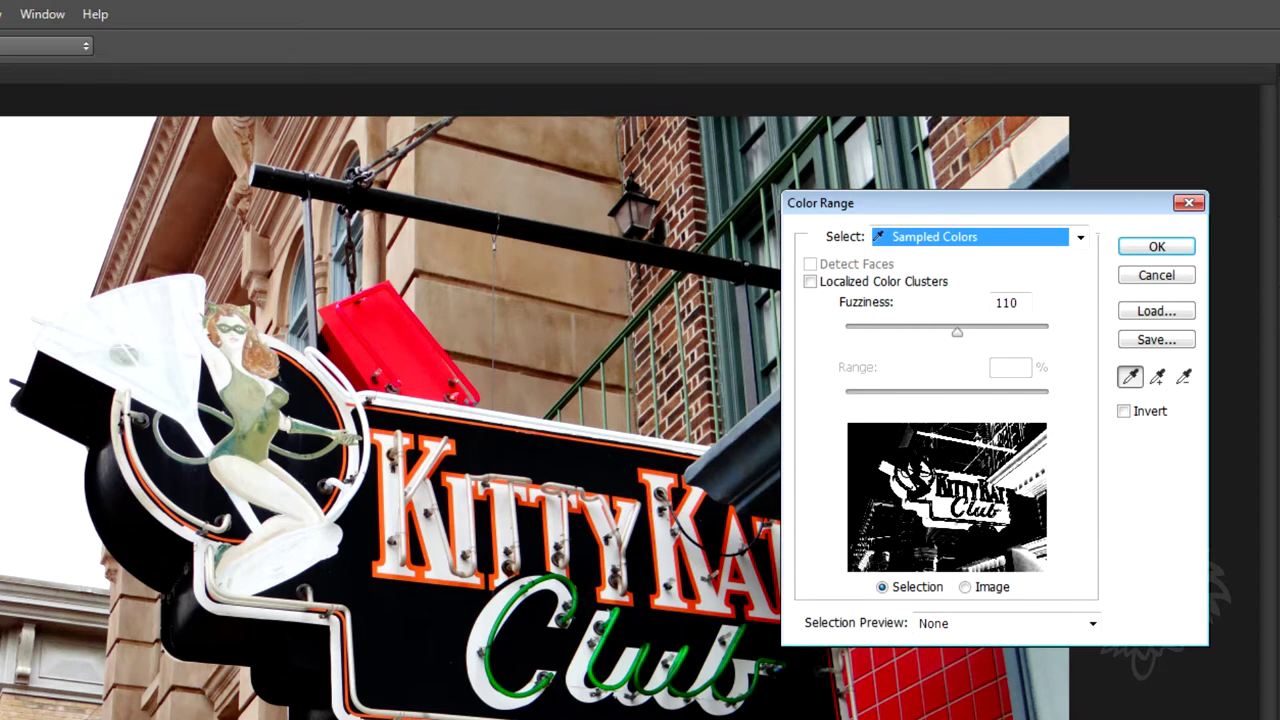
left_click(463, 248)
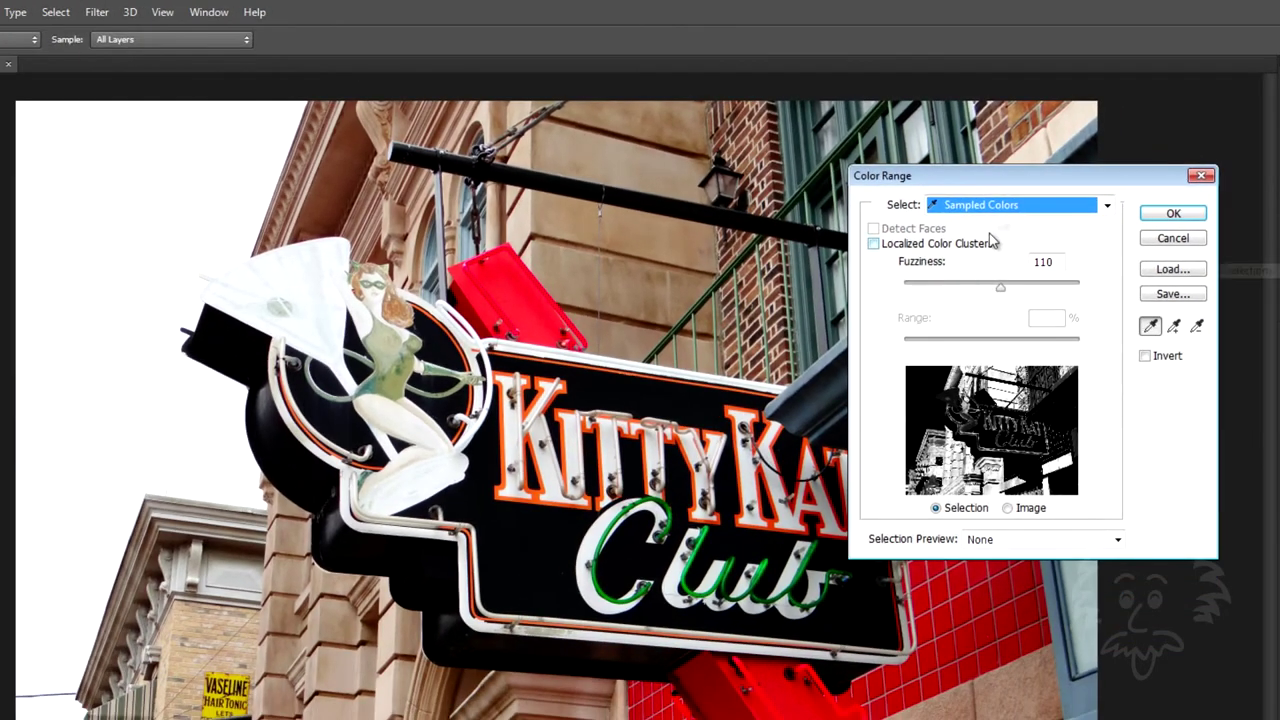
- Sample the red box above the sign as the selection colour and set the Fuzziness to 92
left_click_drag(1045, 182, 225, 153)
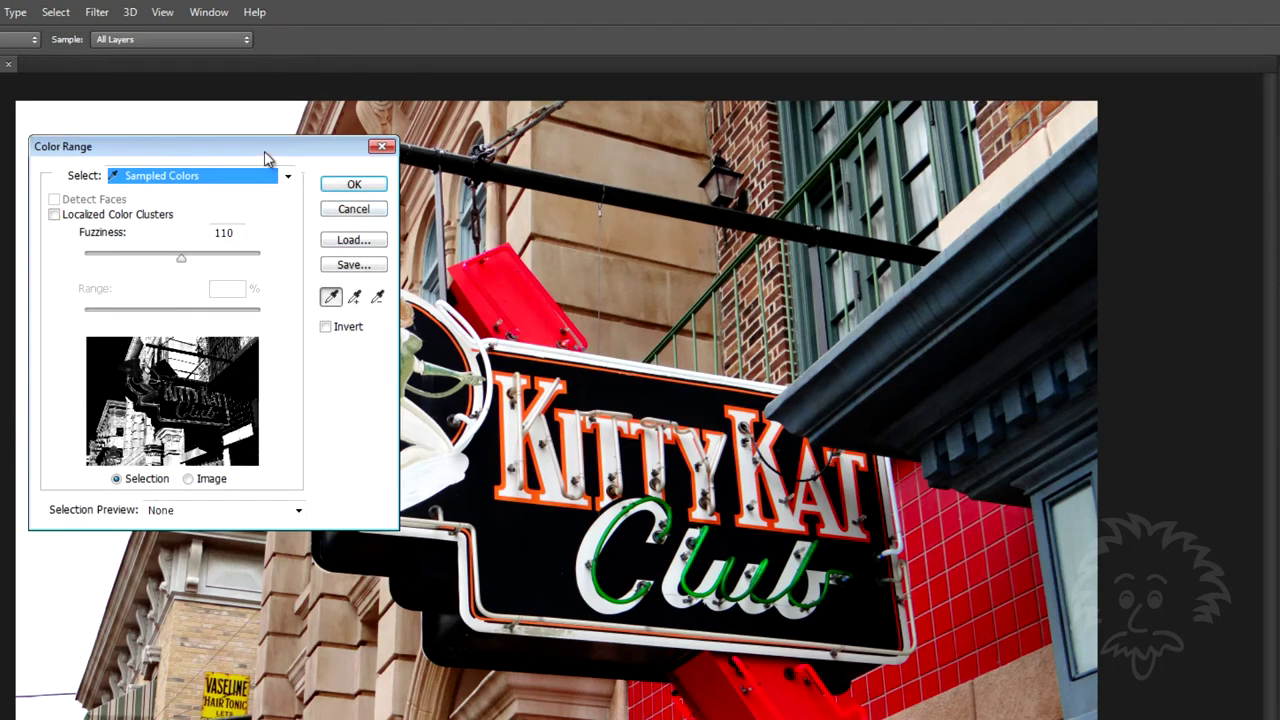
left_click(512, 273)
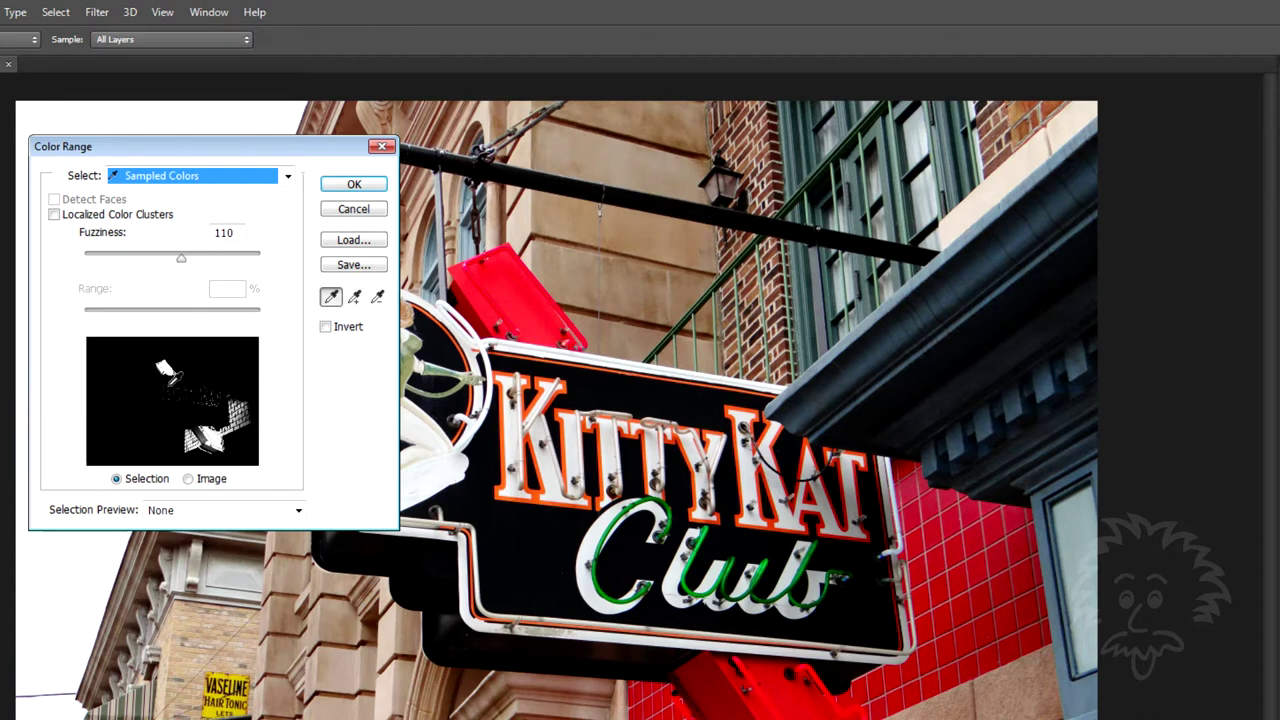
left_click_drag(183, 261, 140, 266)
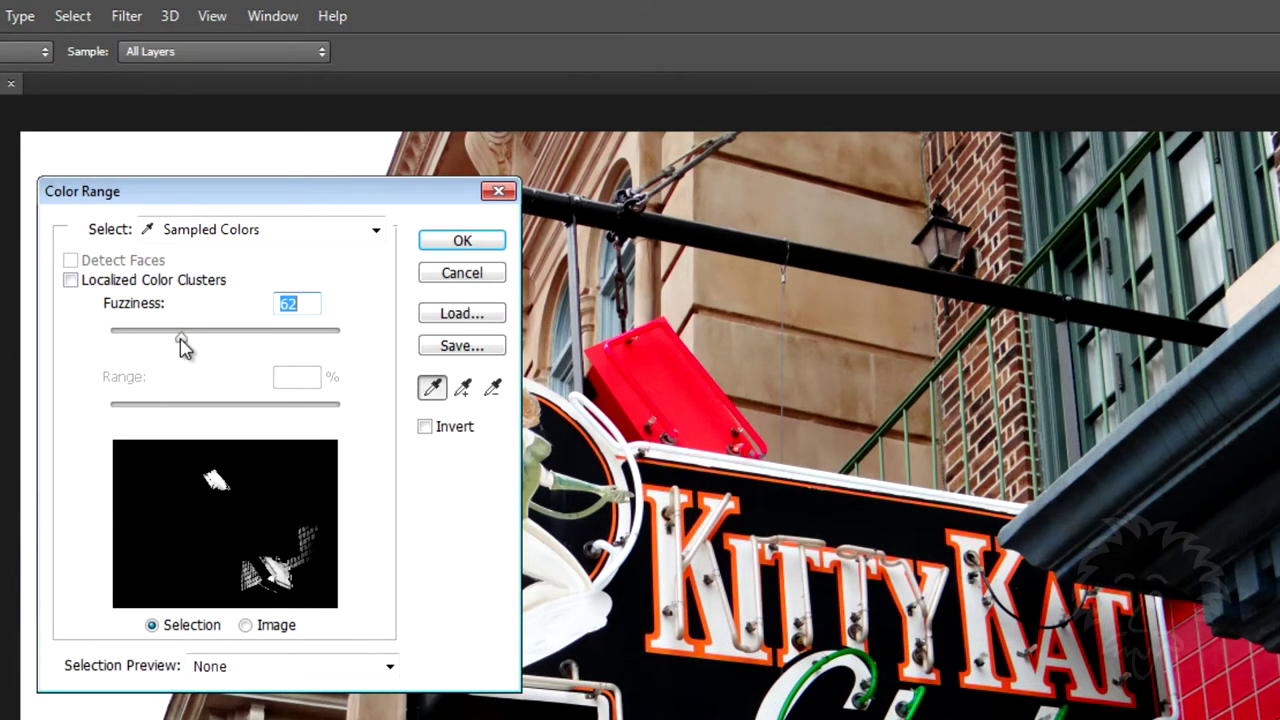
left_click_drag(183, 340, 219, 344)
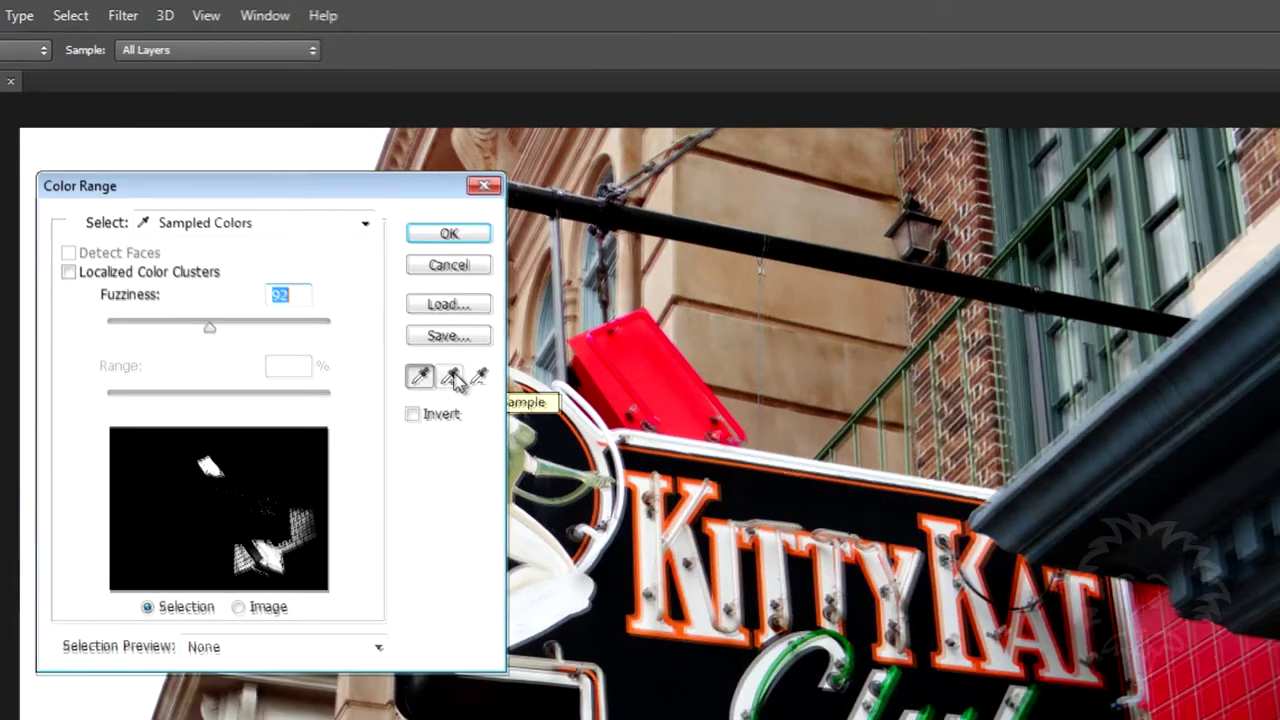
- Add several shades of the red wall tiles and the orange outline of the sign's lettering to the sampled colours
left_click(466, 390)
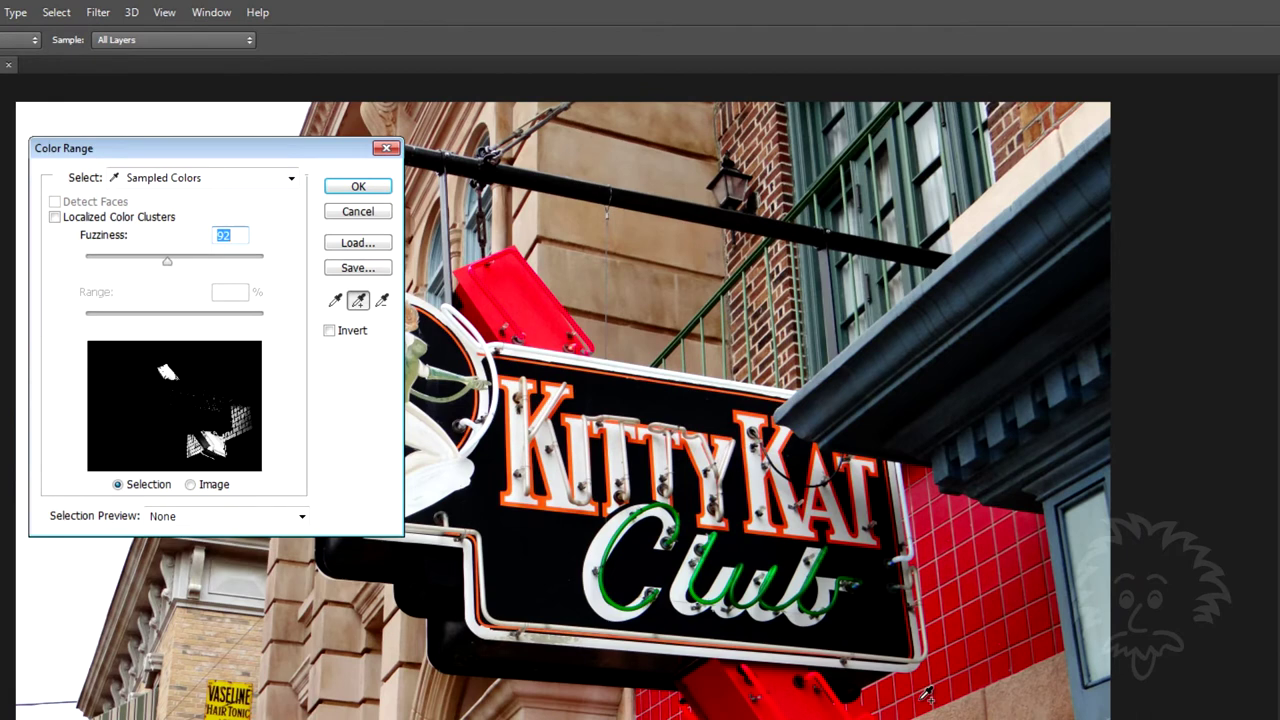
left_click(949, 713)
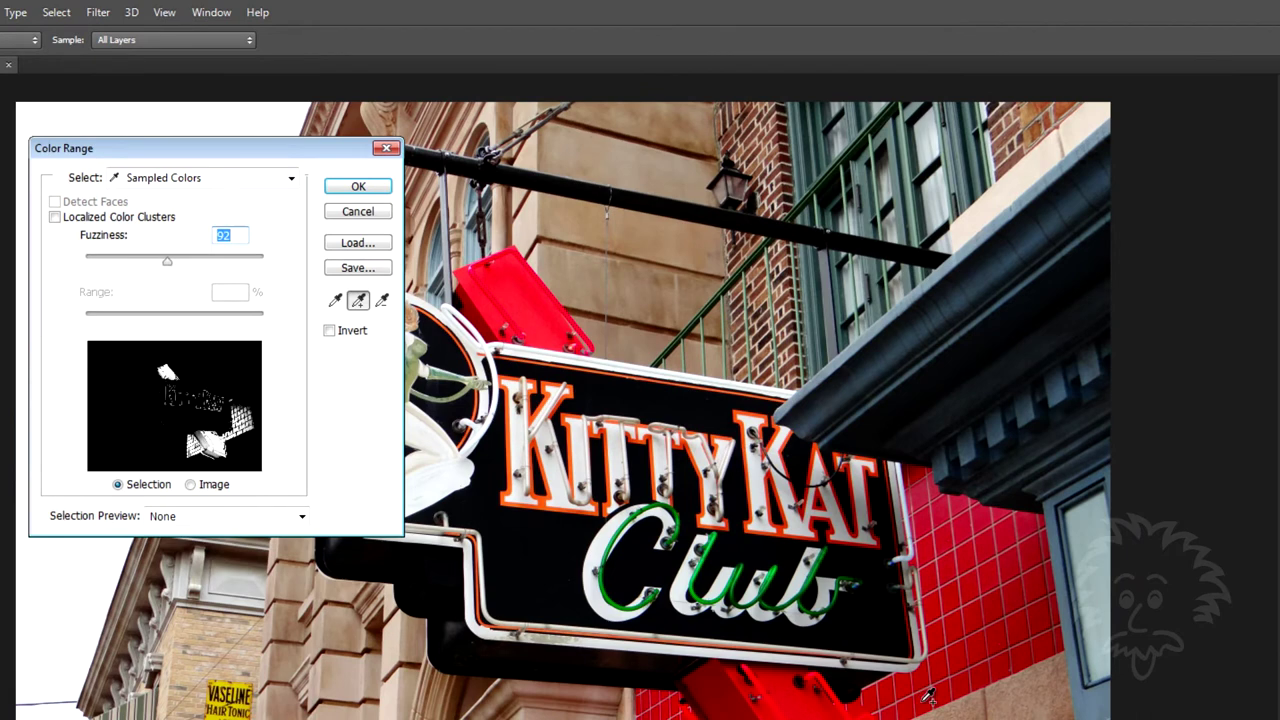
left_click(977, 677)
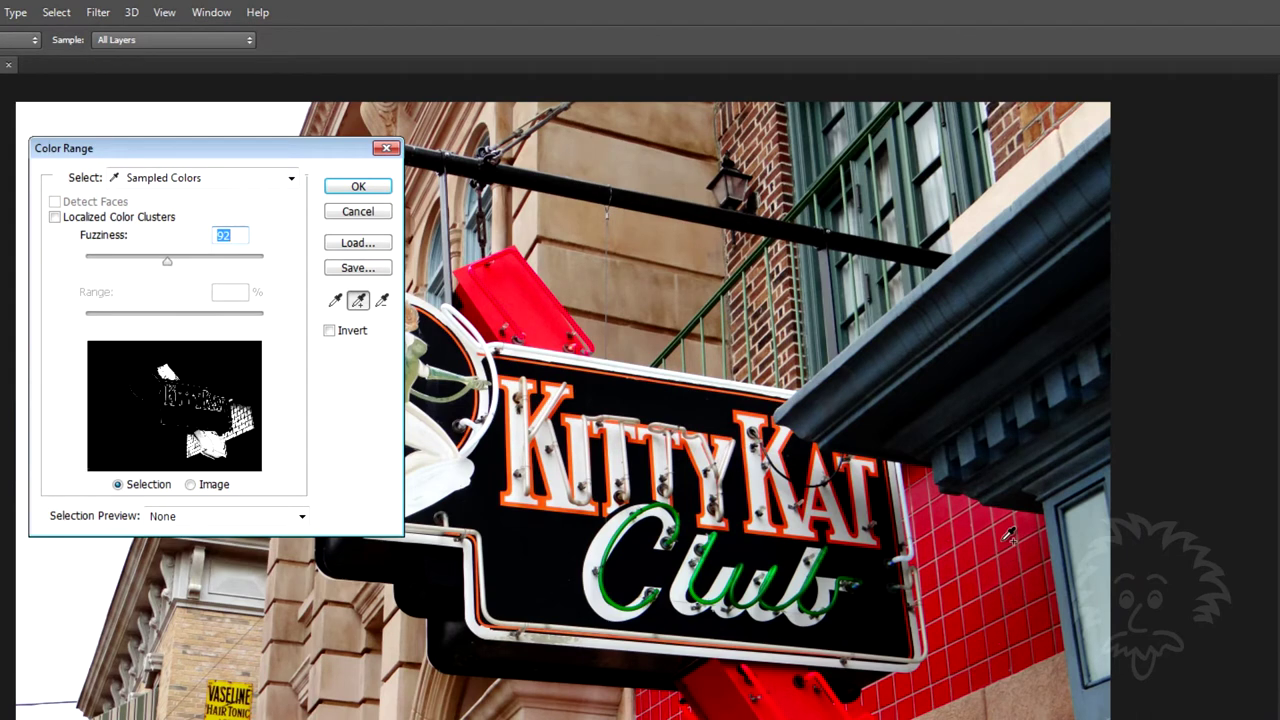
left_click(928, 492)
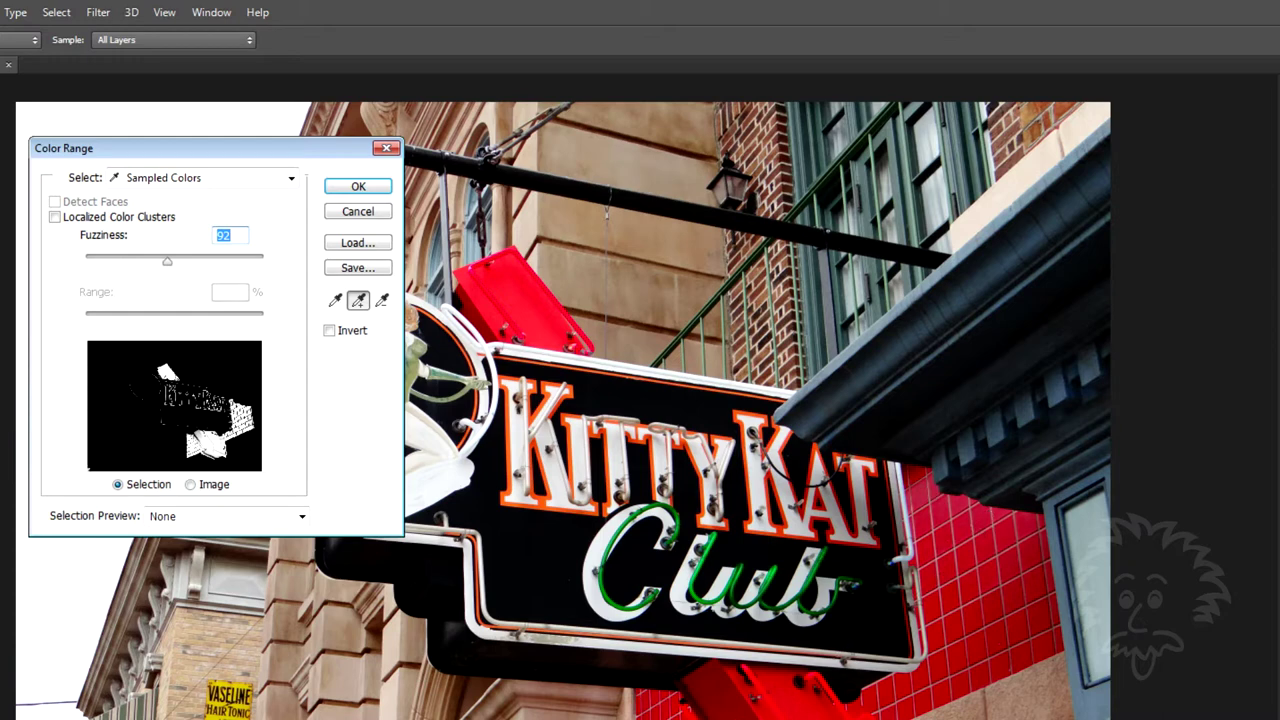
left_click(515, 485)
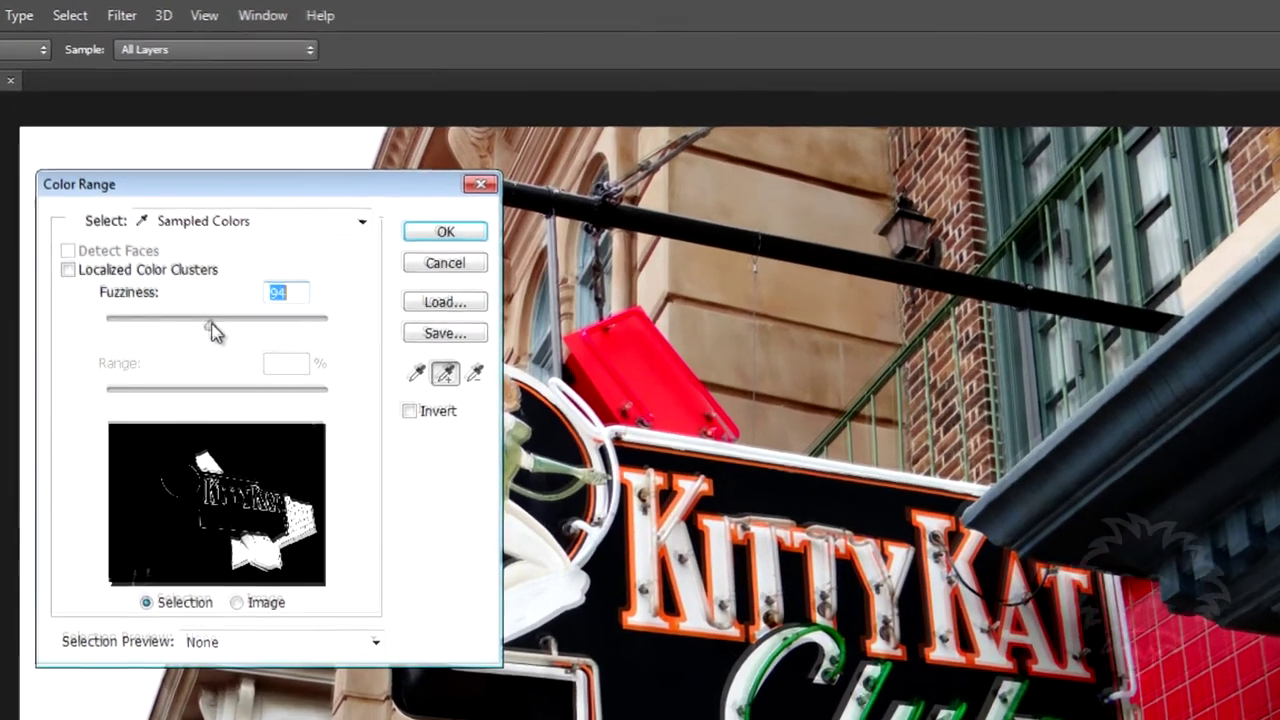
- Try a Fuzziness of 172 for the colour range, and reduce it to 105
left_click_drag(184, 290, 300, 352)
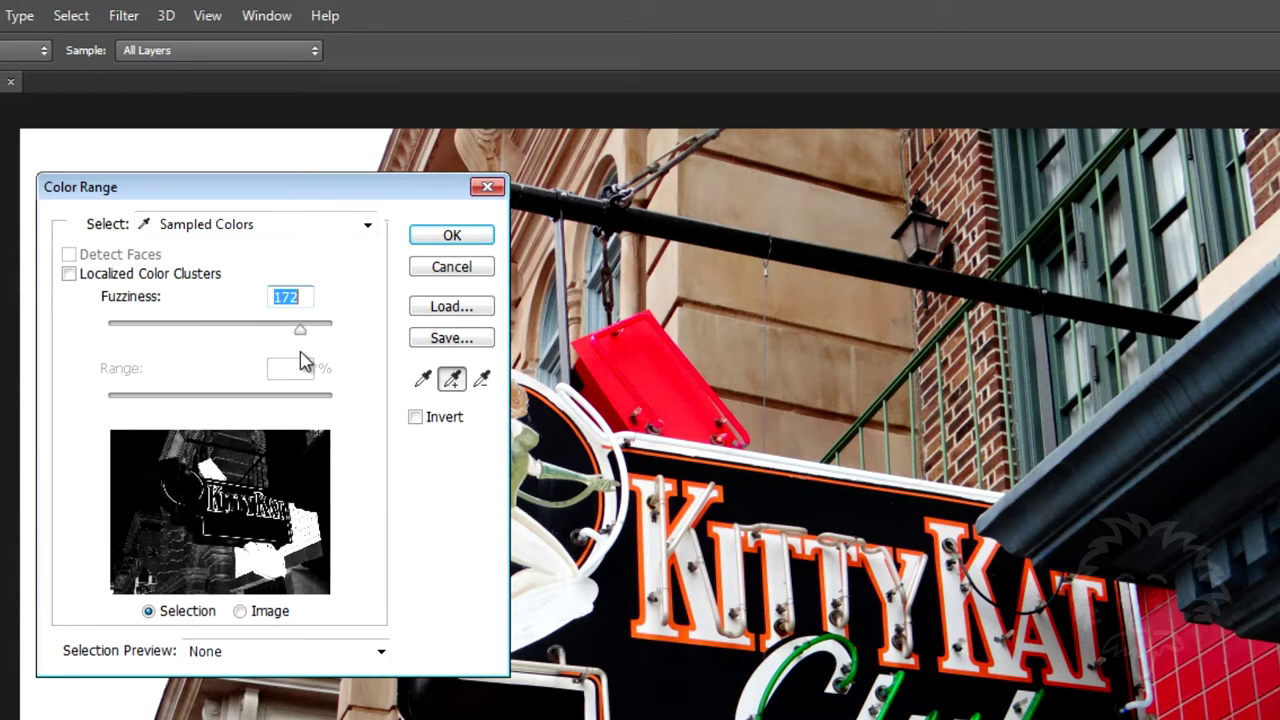
key("Down")
left_click_drag(299, 330, 225, 334)
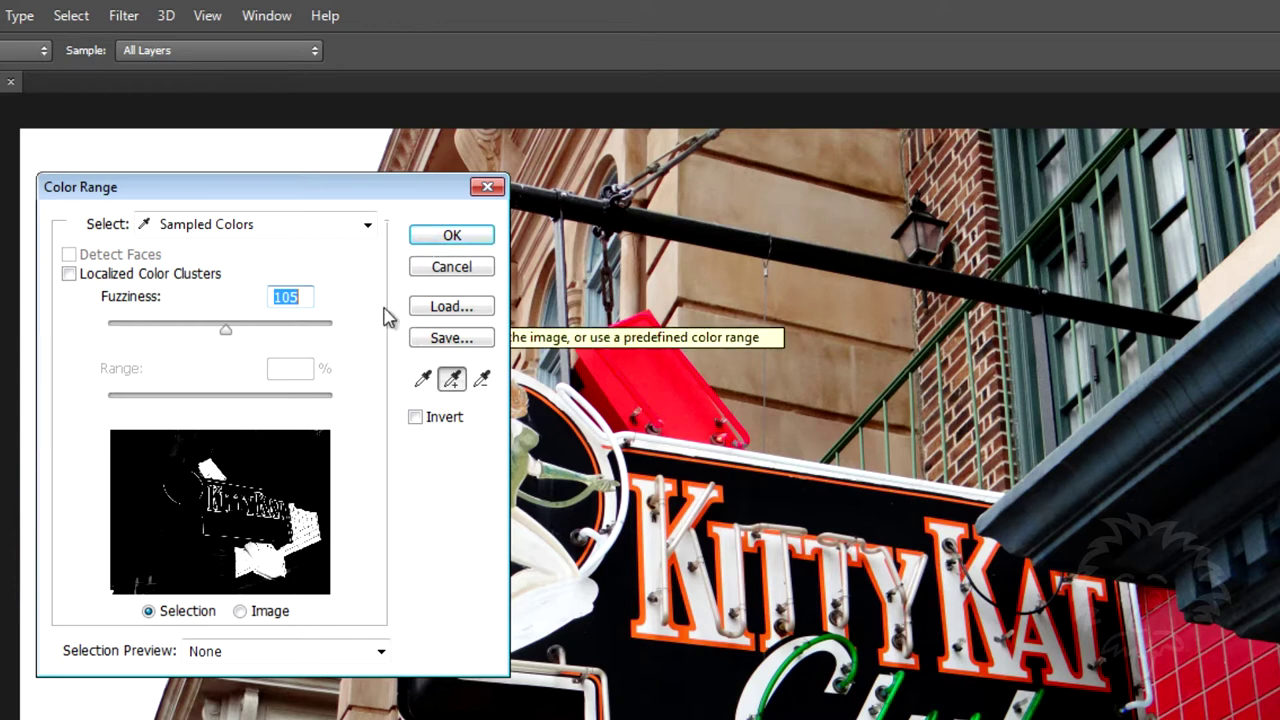
- Compare the Image and Selection thumbnails and the Grayscale, Black Matte, White Matte and Quick Mask selection previews
left_click(258, 613)
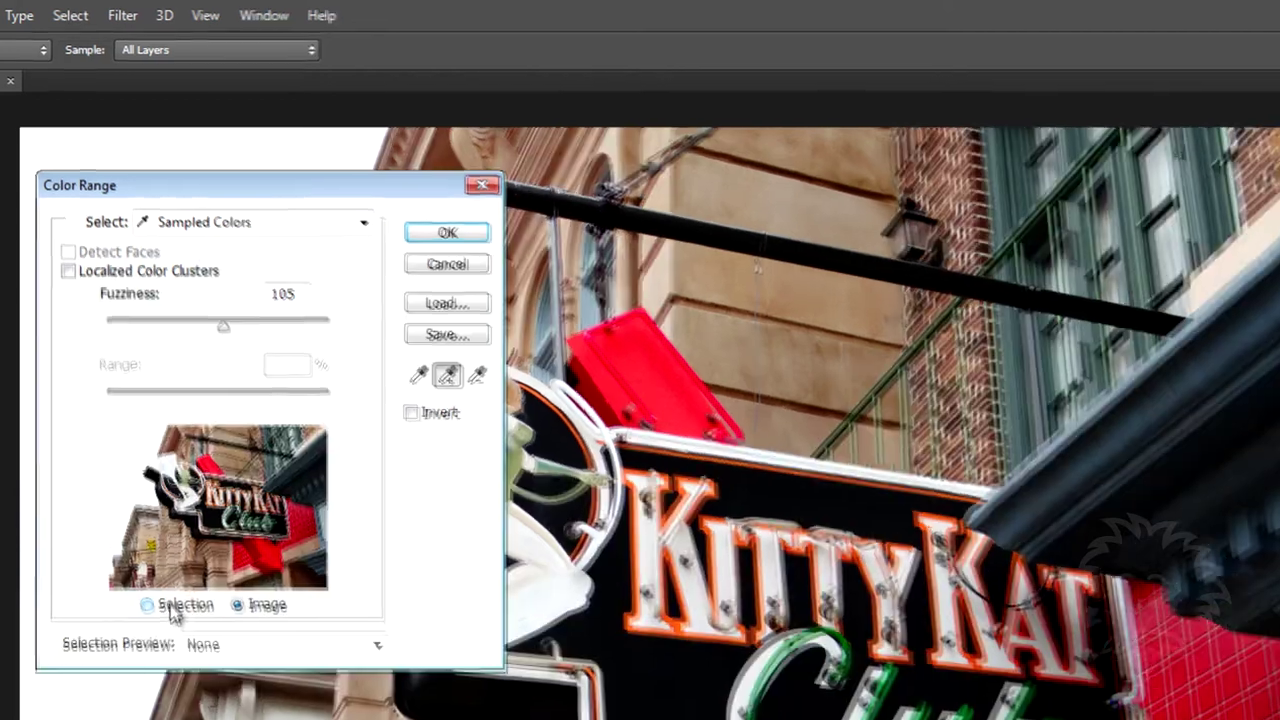
left_click(172, 613)
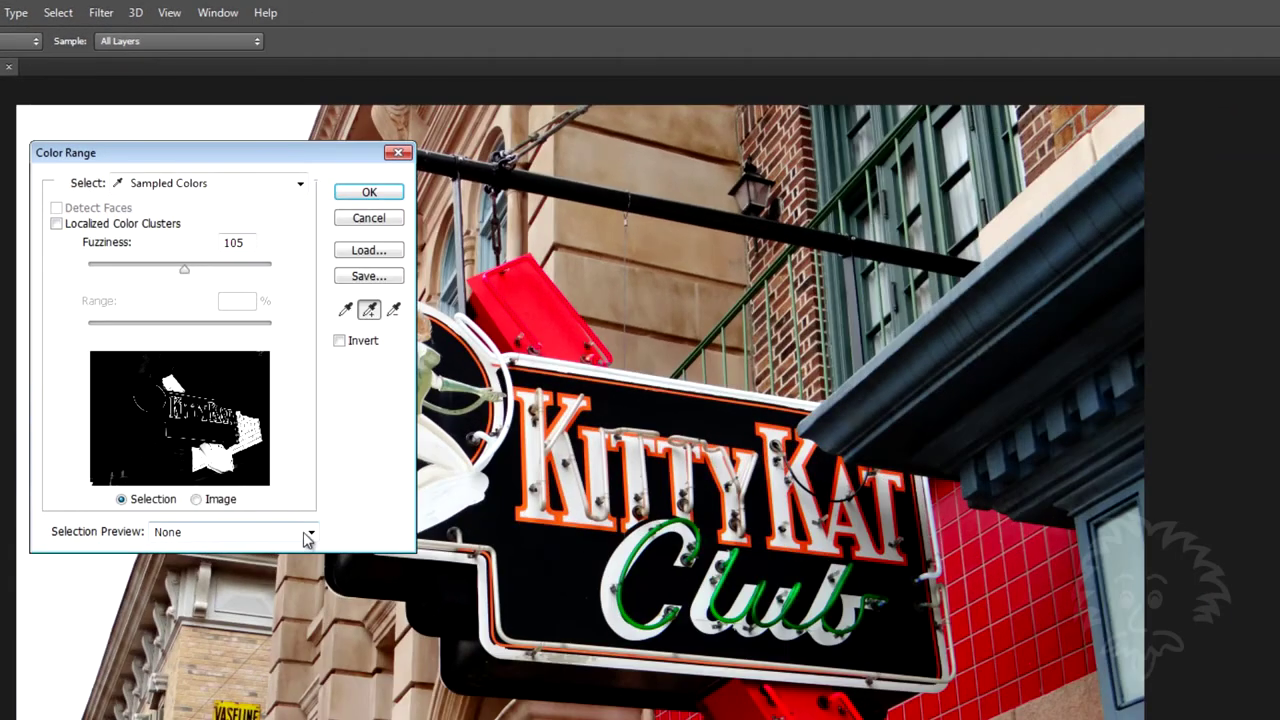
left_click(307, 533)
left_click(212, 576)
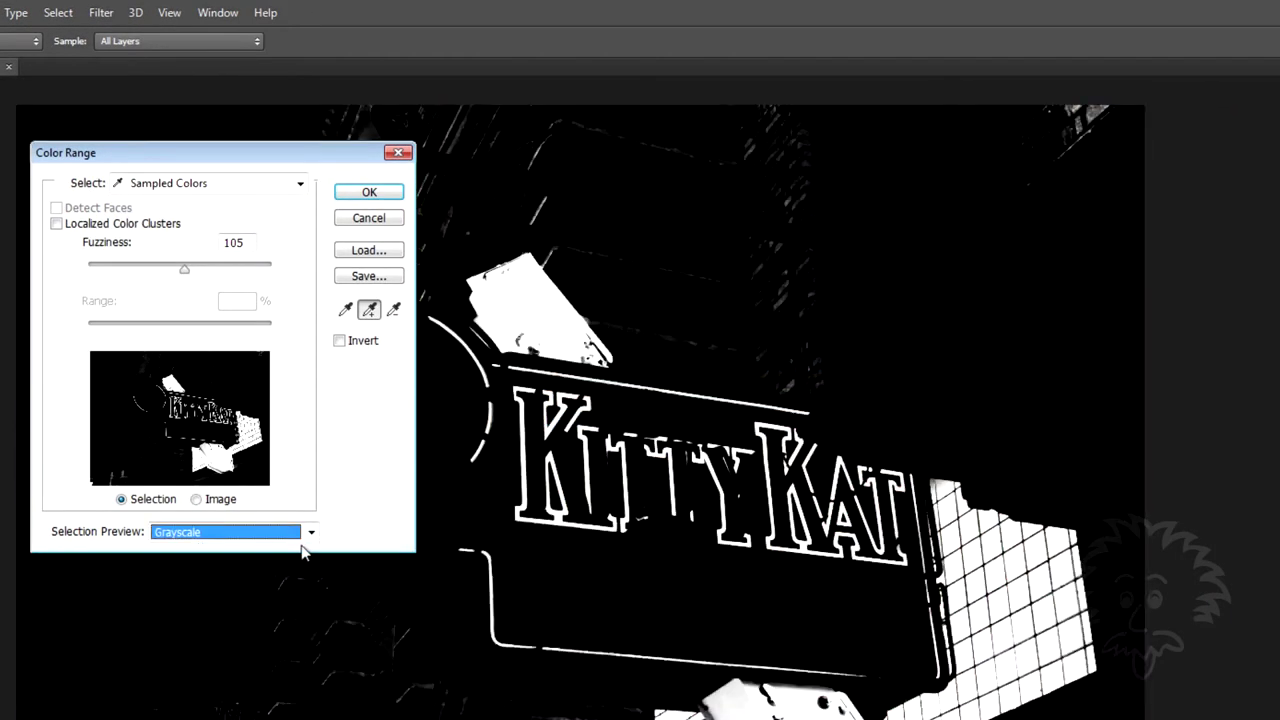
left_click(307, 533)
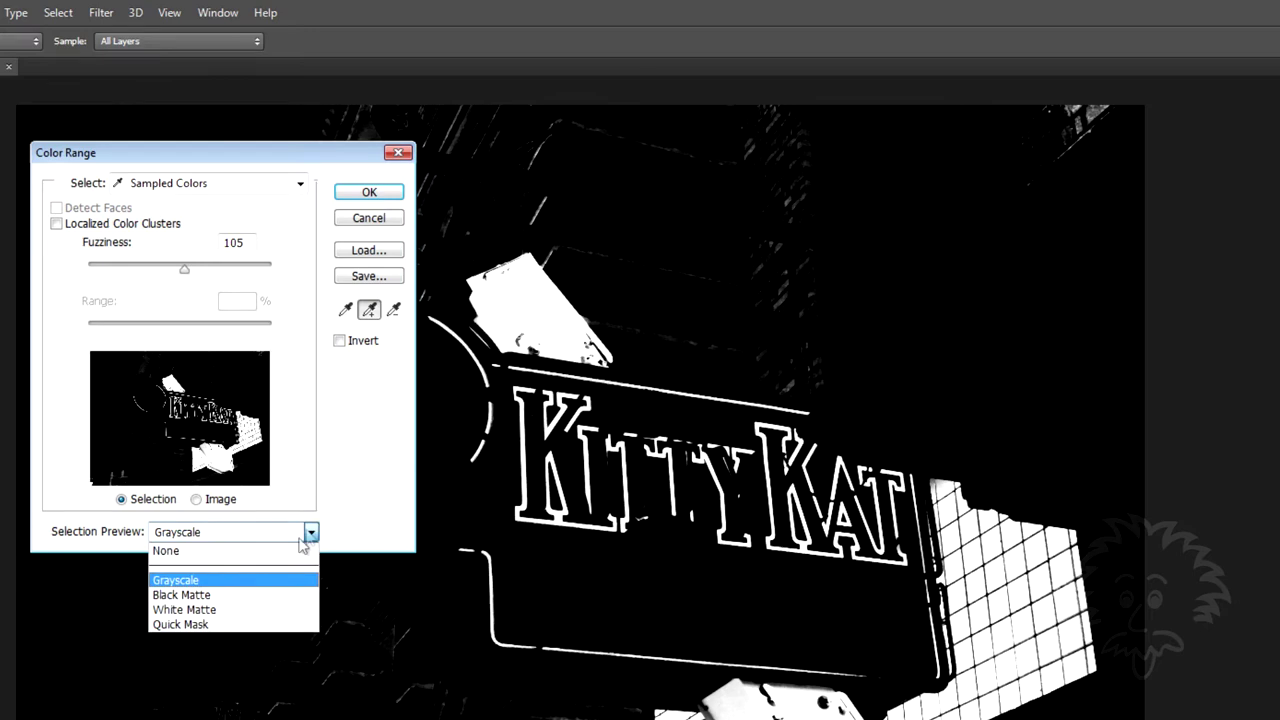
left_click(214, 594)
left_click(300, 533)
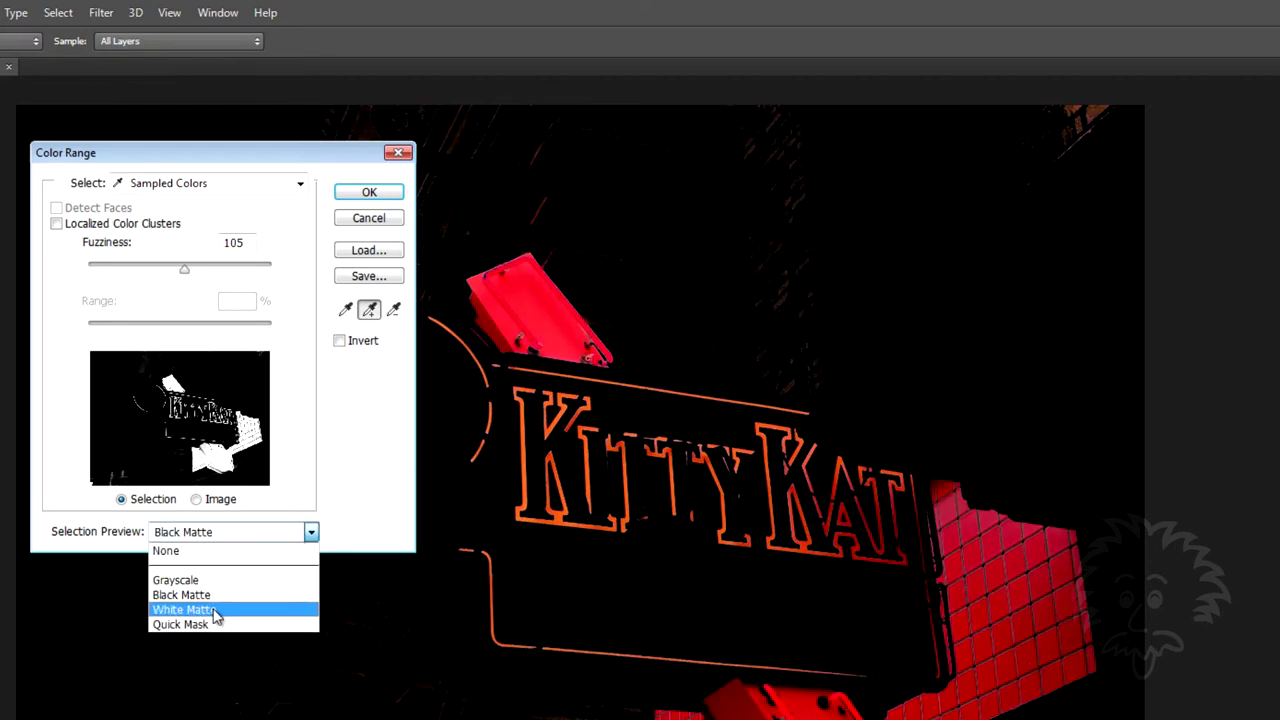
left_click(240, 609)
left_click(312, 533)
left_click(200, 623)
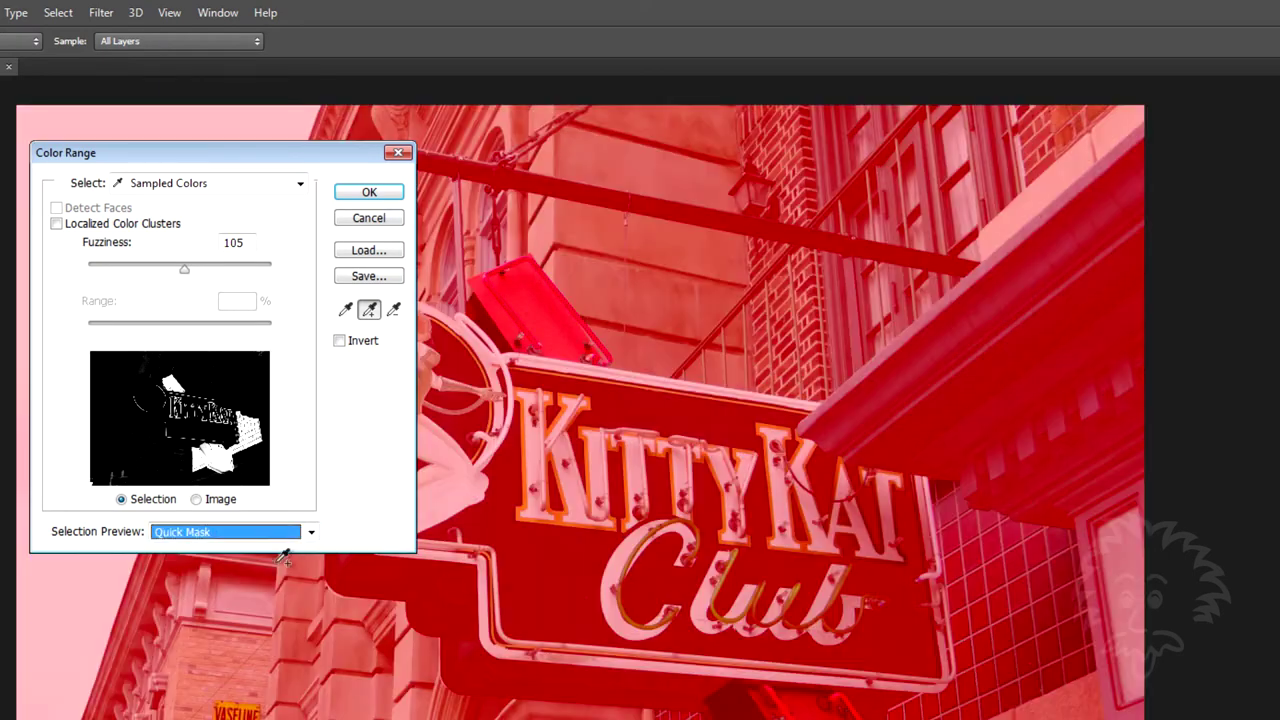
- Refine the Fuzziness to 78 using the Grayscale selection preview, and set the preview back to None
left_click(312, 533)
left_click(209, 580)
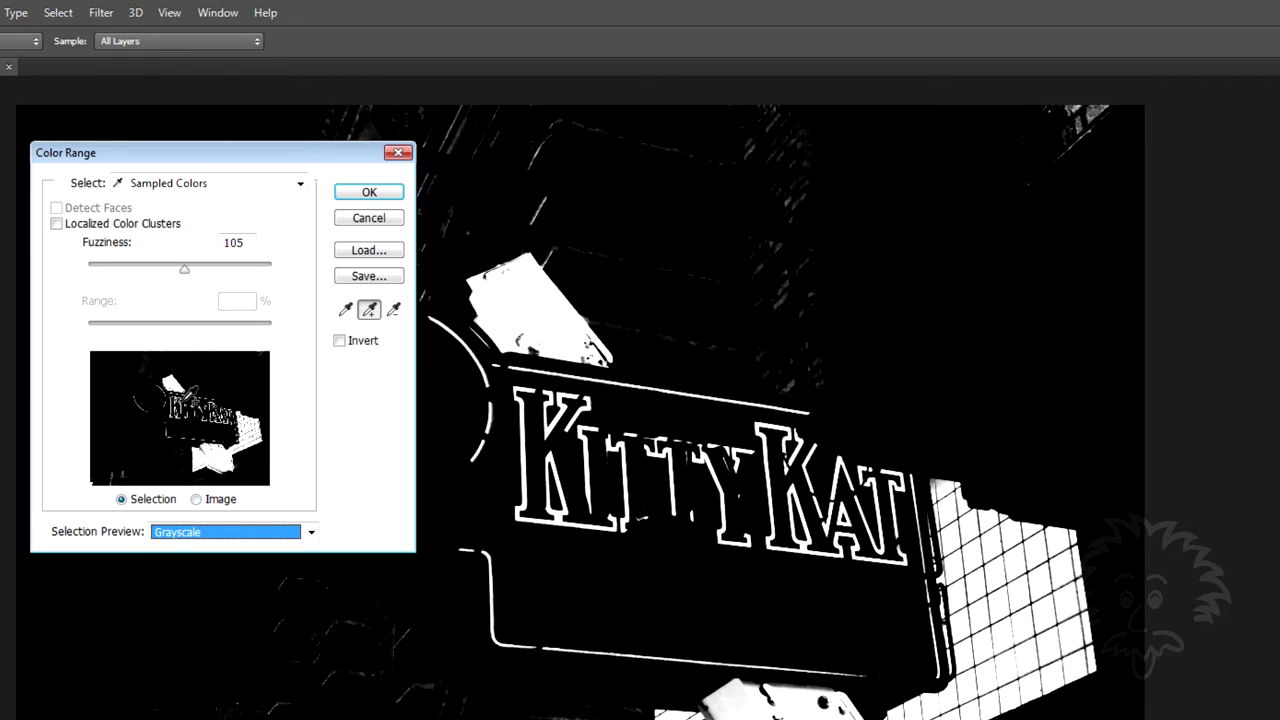
left_click_drag(184, 267, 154, 297)
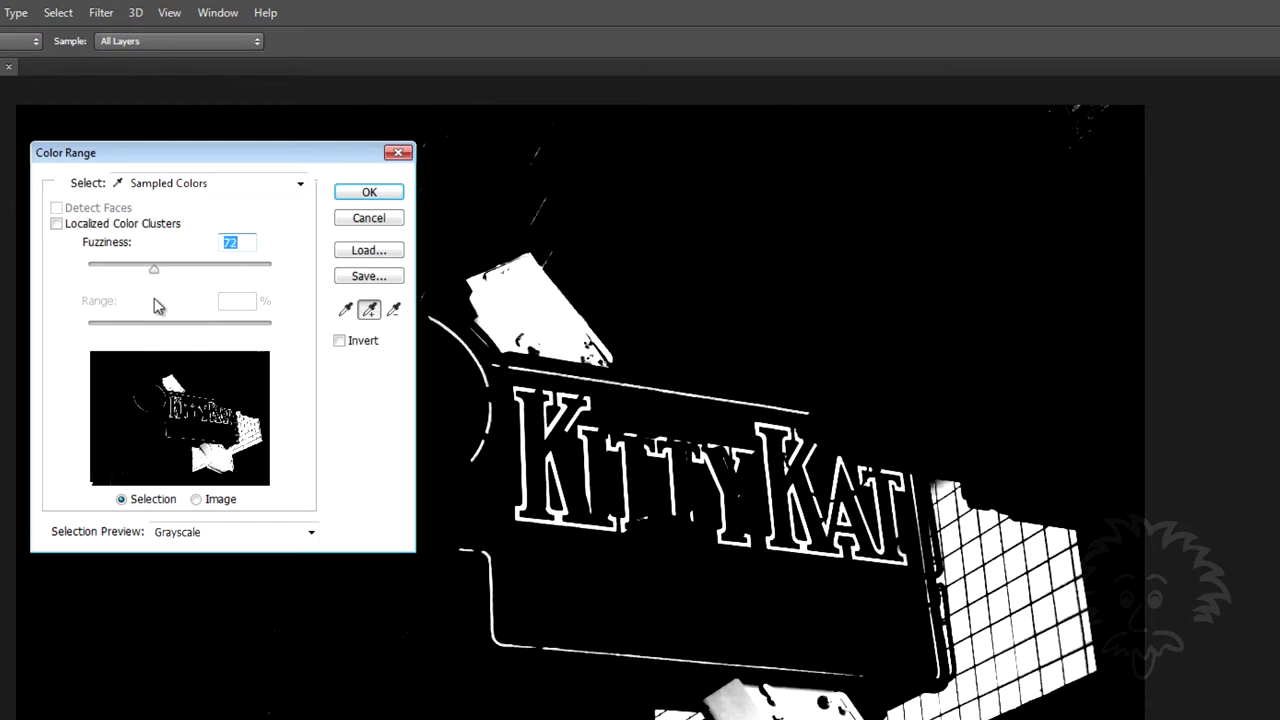
left_click_drag(153, 277, 160, 277)
left_click(197, 541)
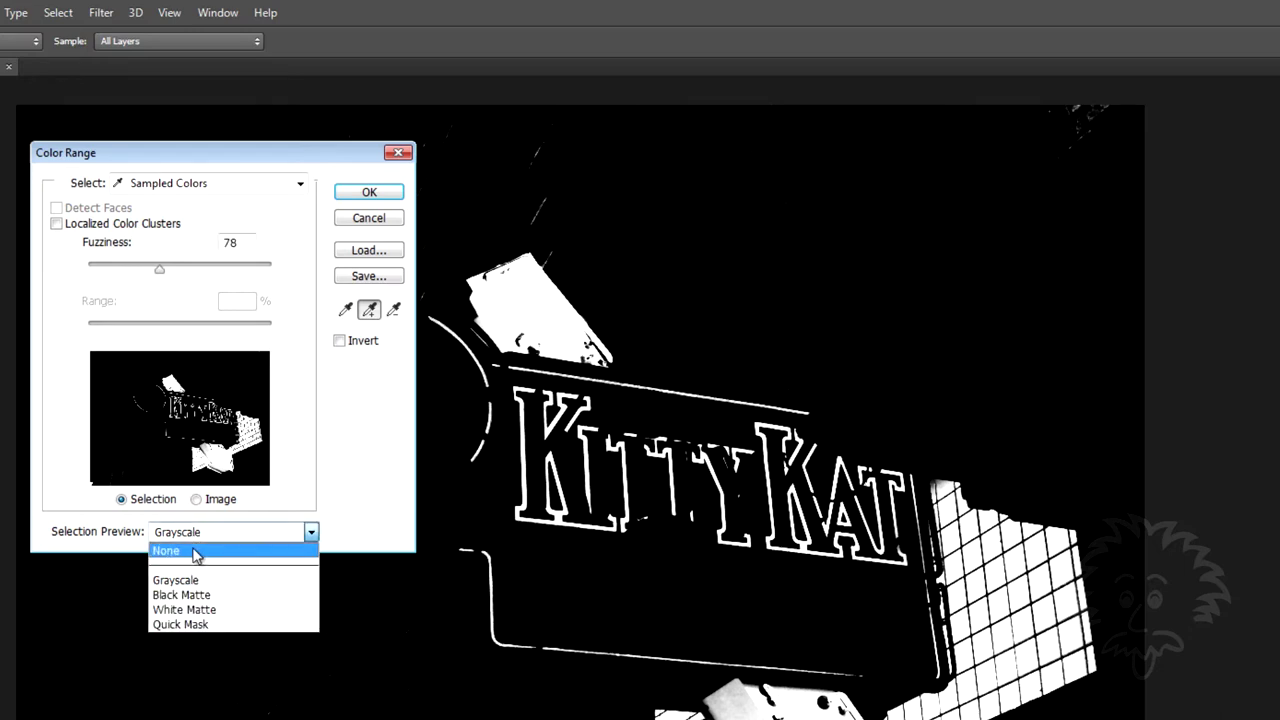
left_click(196, 553)
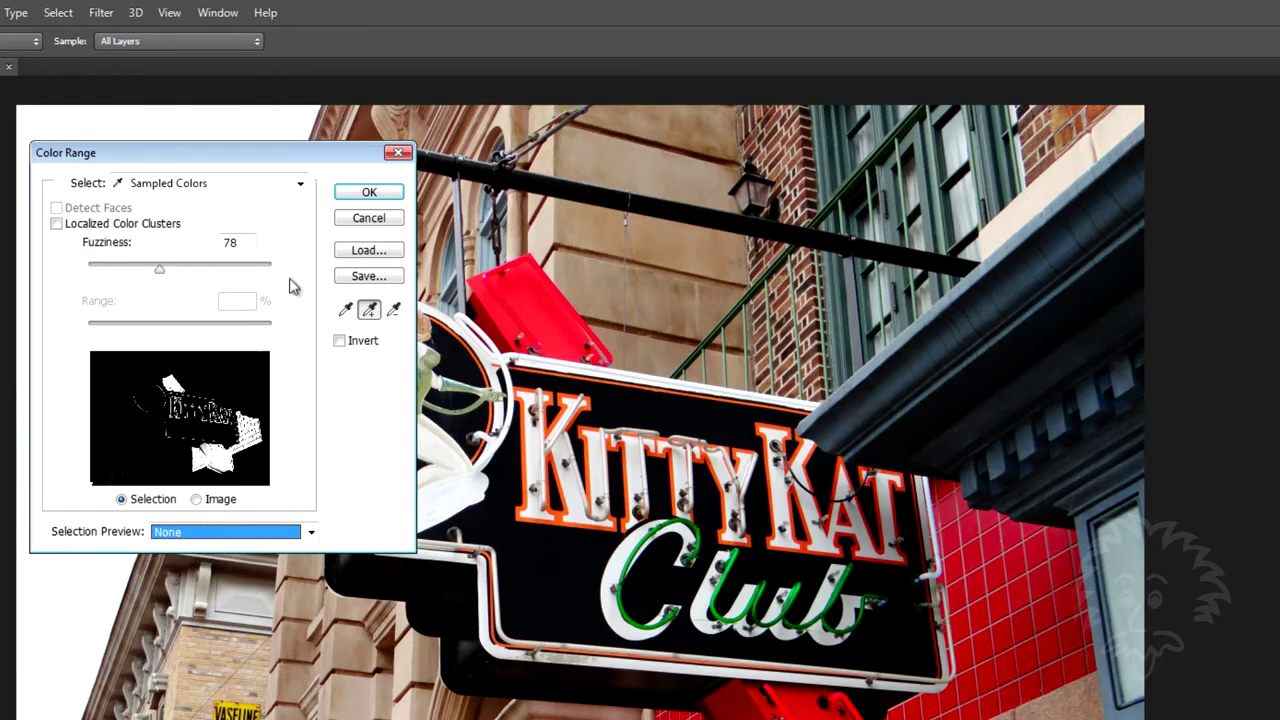
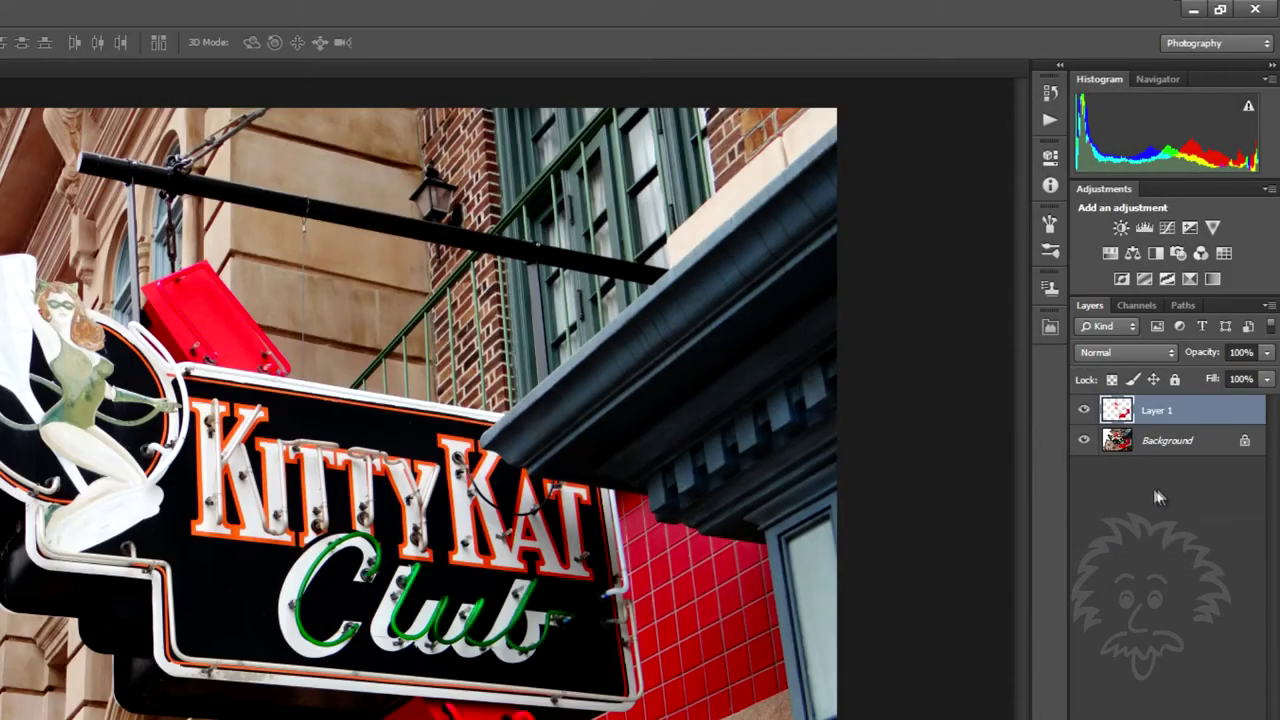
- Convert the Background into a regular layer named Original
double_click(1117, 440)
type("Original")
key("Return")
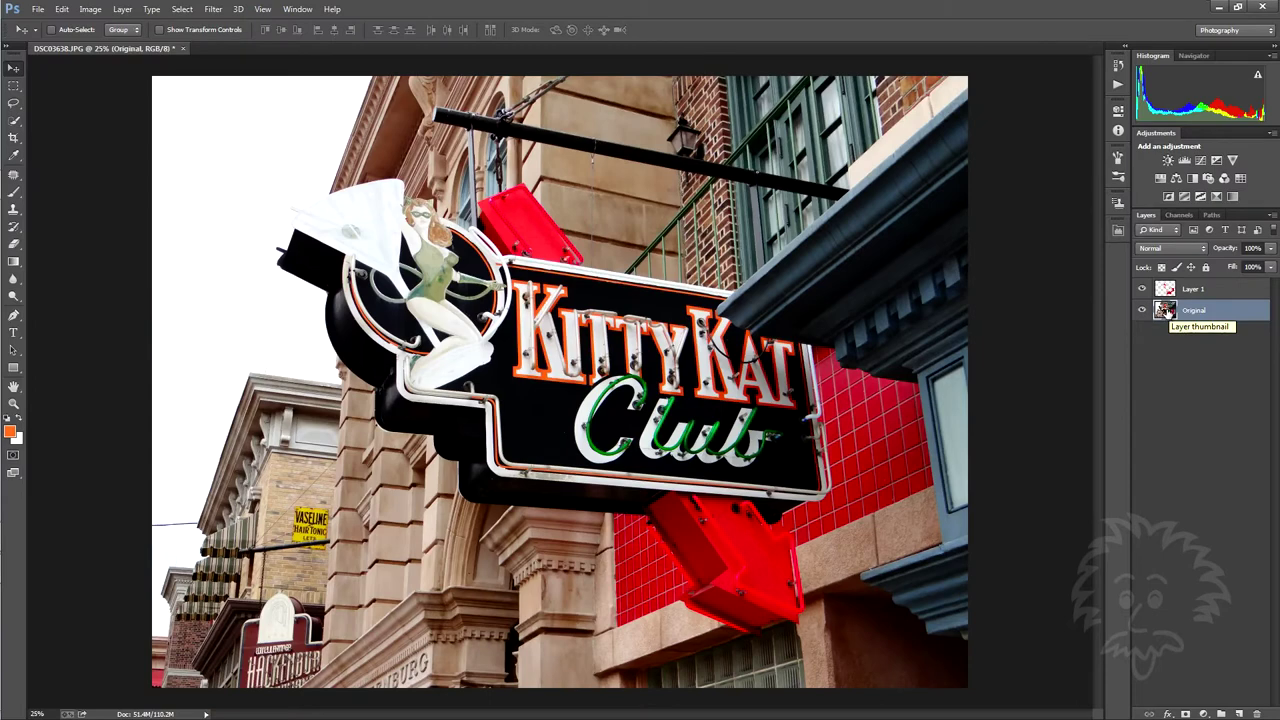
- Duplicate the Original layer and rename the copy Desaturated
left_click_drag(1165, 311, 1240, 714)
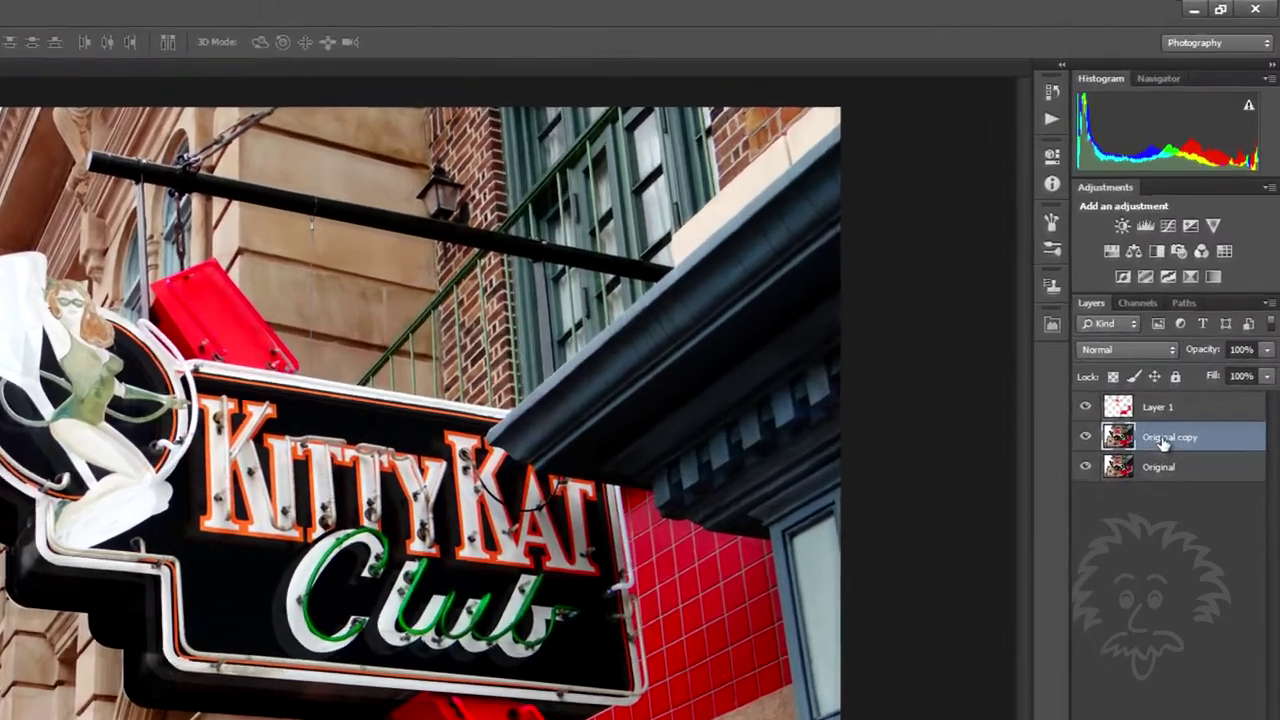
double_click(1165, 438)
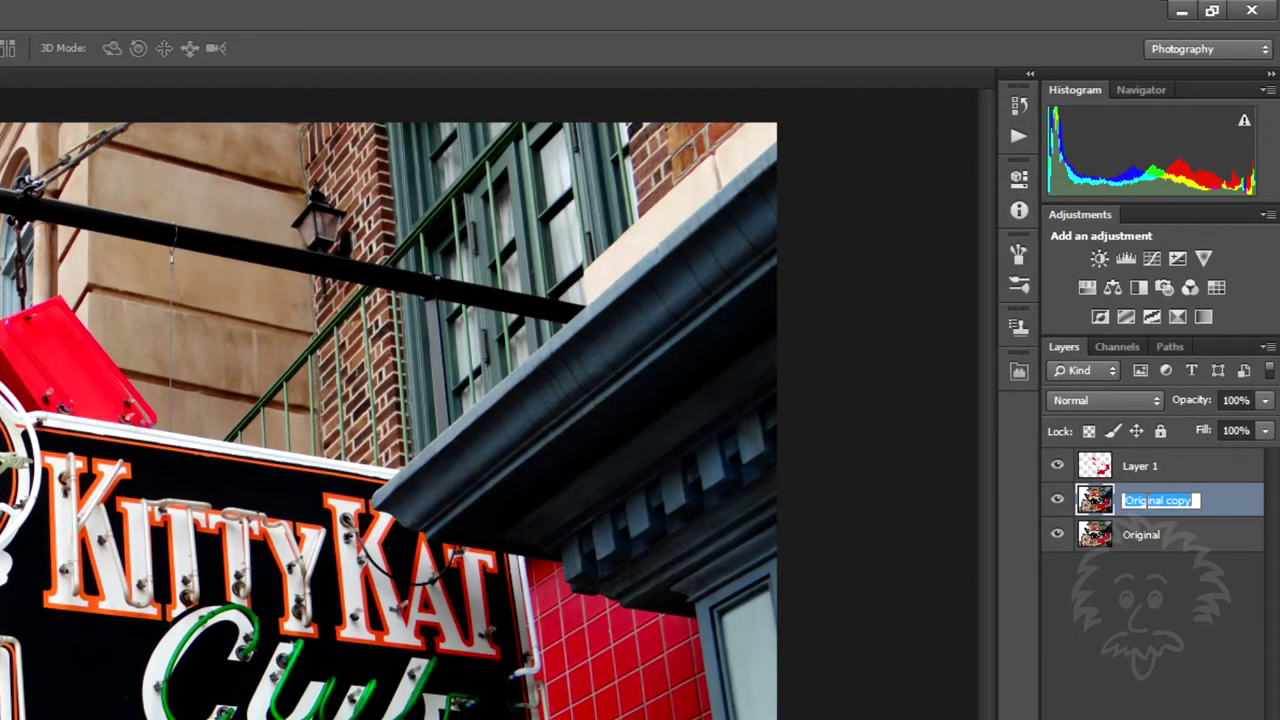
type("Desa")
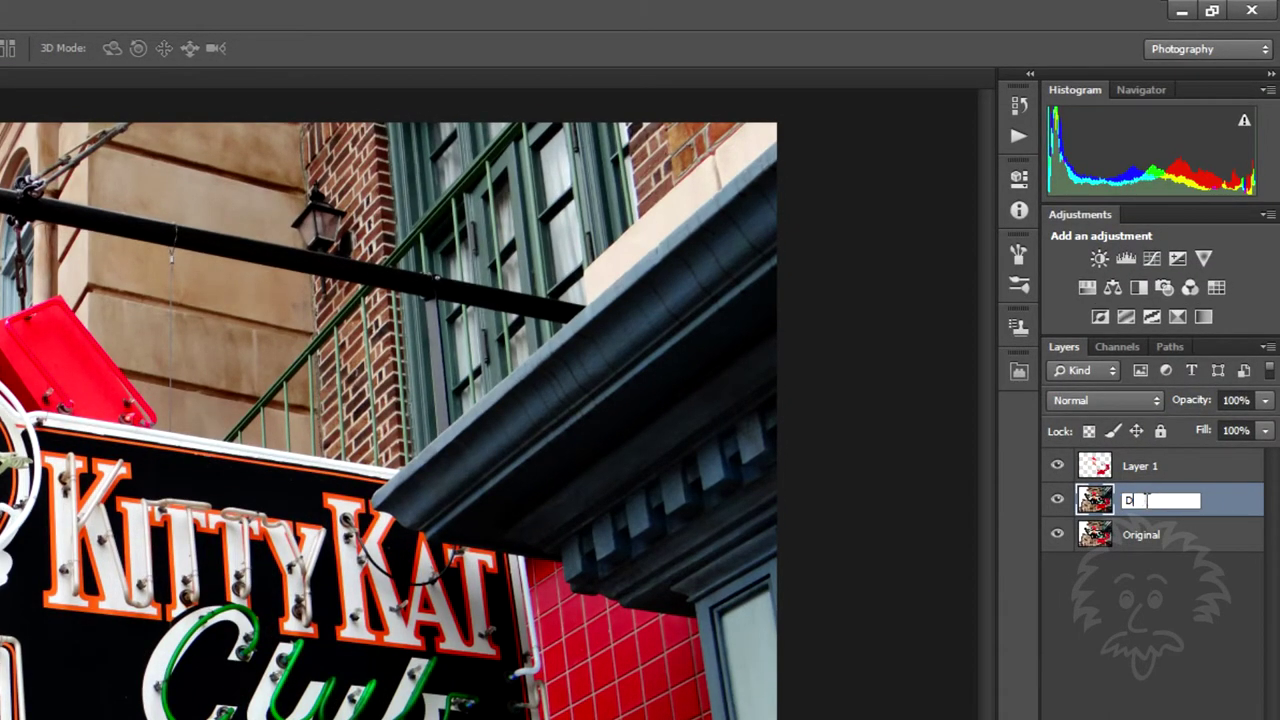
type("turated")
key("Return")
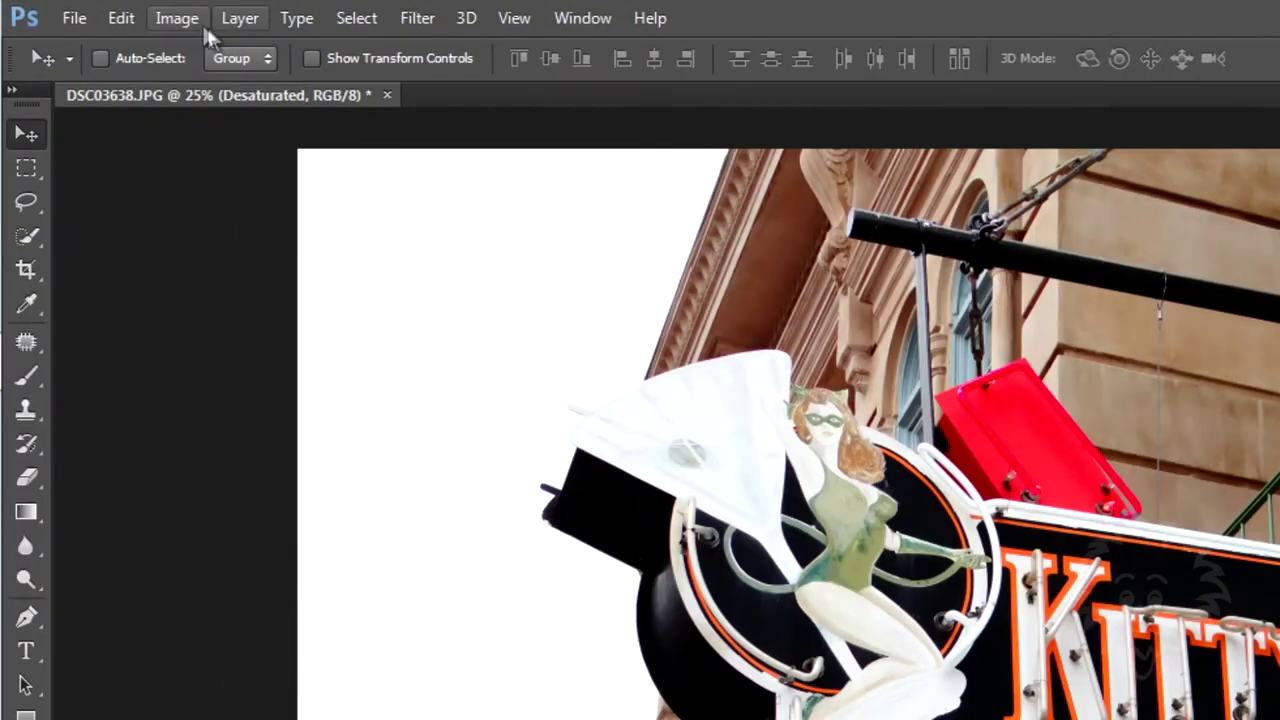
- Apply the Desaturate adjustment to the Desaturated layer so only the isolated reds keep their colour
left_click(178, 18)
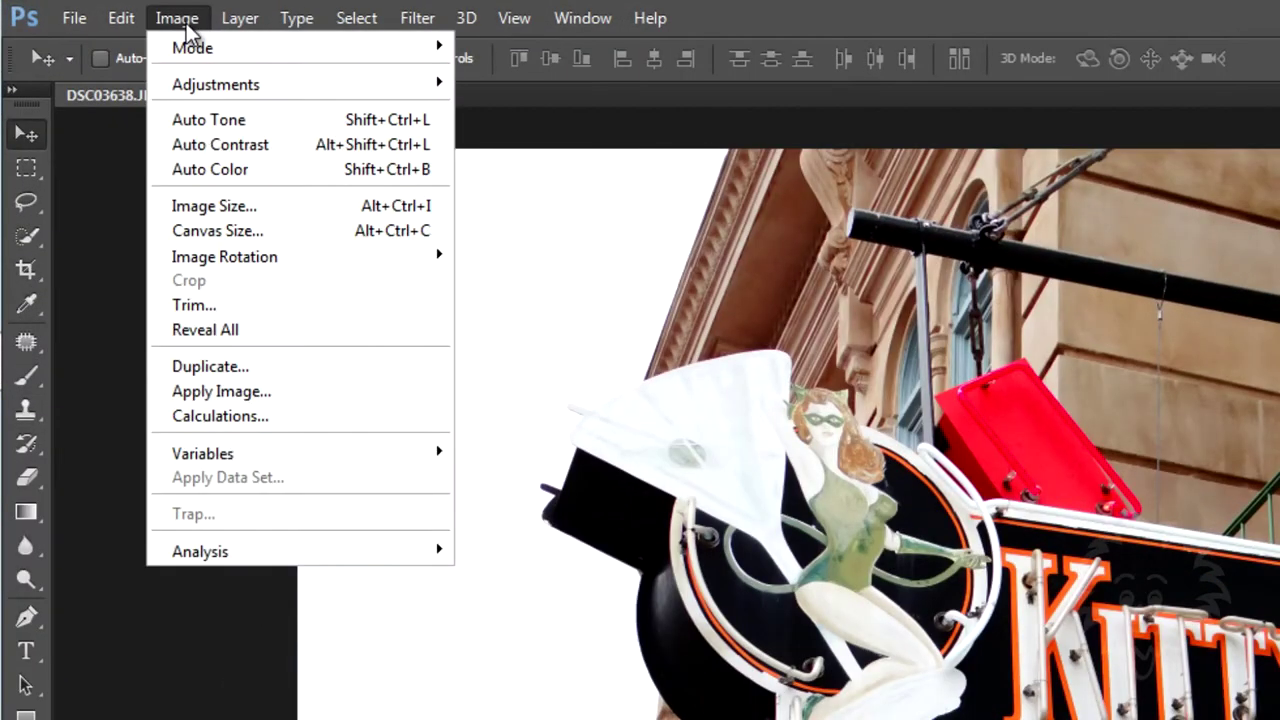
mouse_move(200, 90)
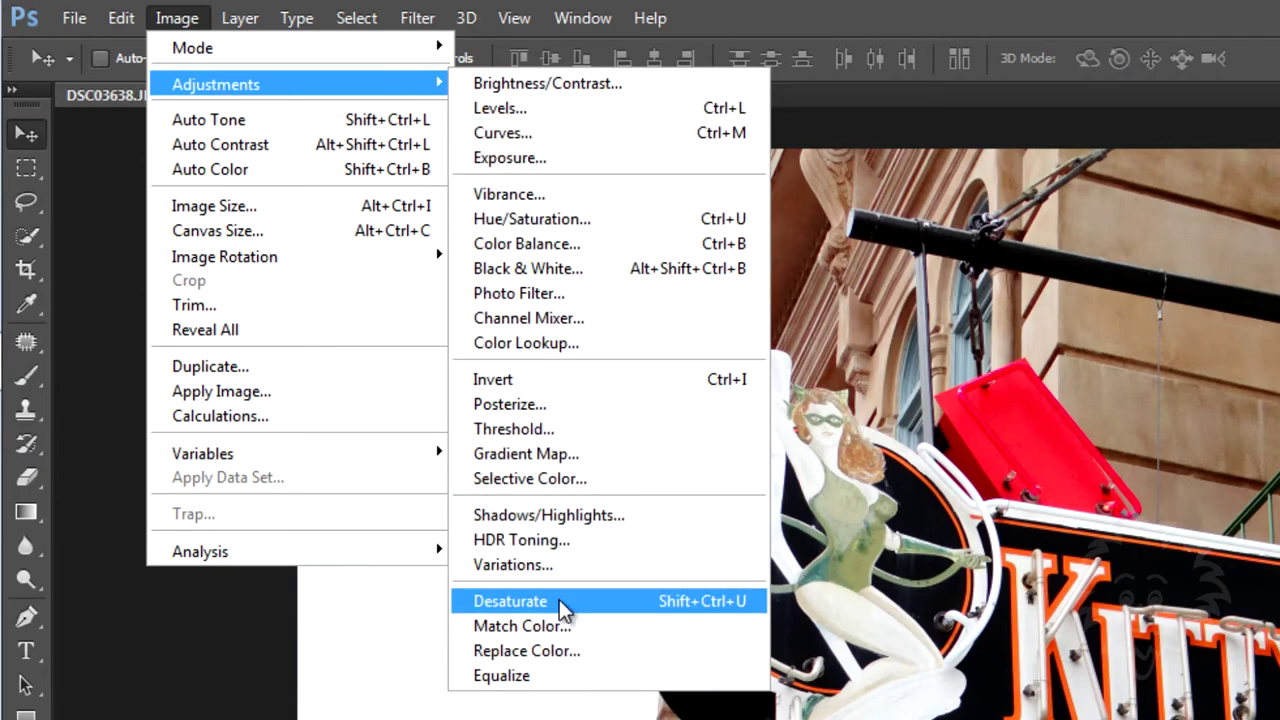
left_click(510, 601)
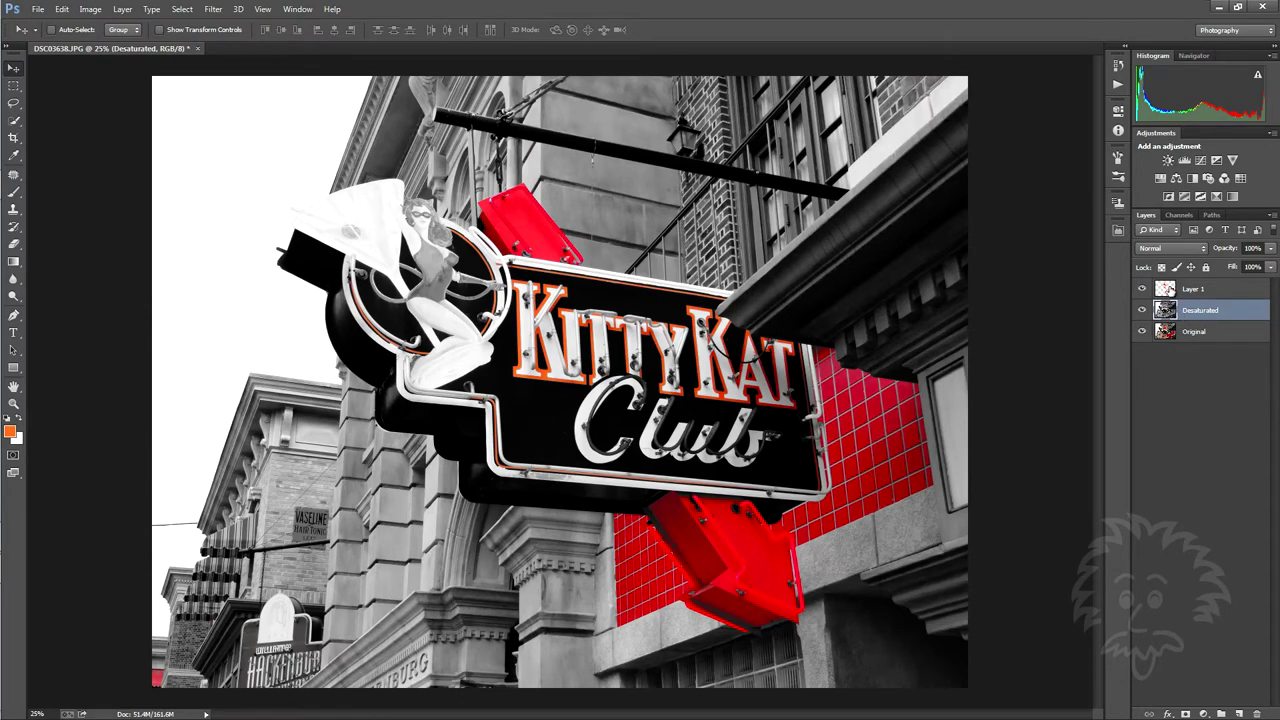
- Toggle the visibility of Layer 1 to compare the black-and-white photo with and without the isolated reds
left_click(1166, 290)
left_click(1141, 290)
left_click(1141, 290)
left_click(1141, 290)
left_click(1141, 290)
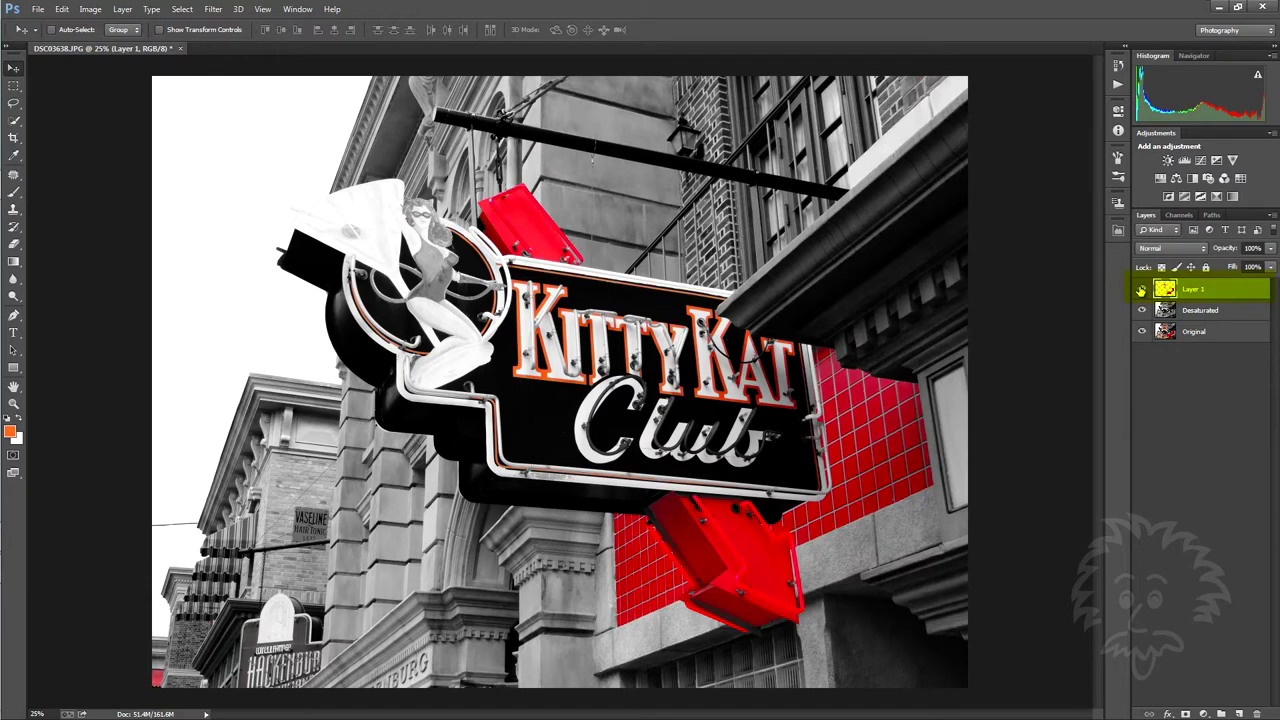
left_click(1141, 290)
left_click(1141, 290)
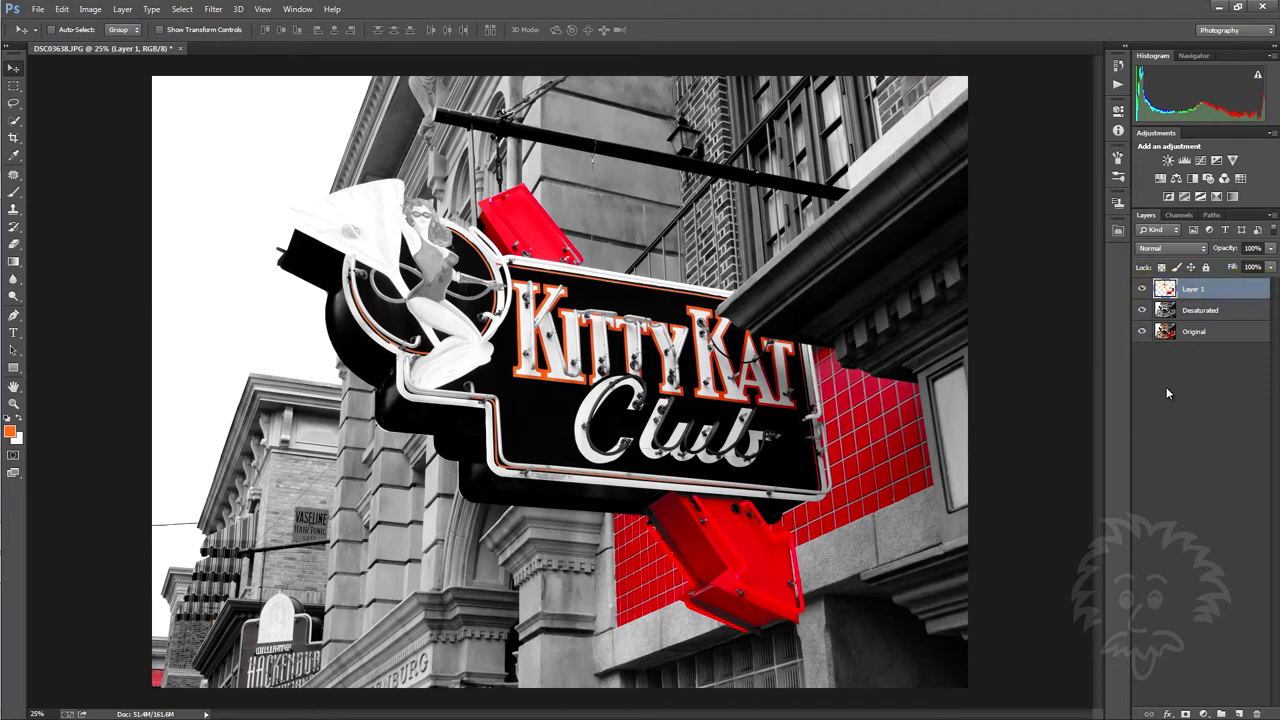
- Hide the Desaturated layer and select the yellows of the Original layer with Color Range set to Yellows
left_click(1142, 311)
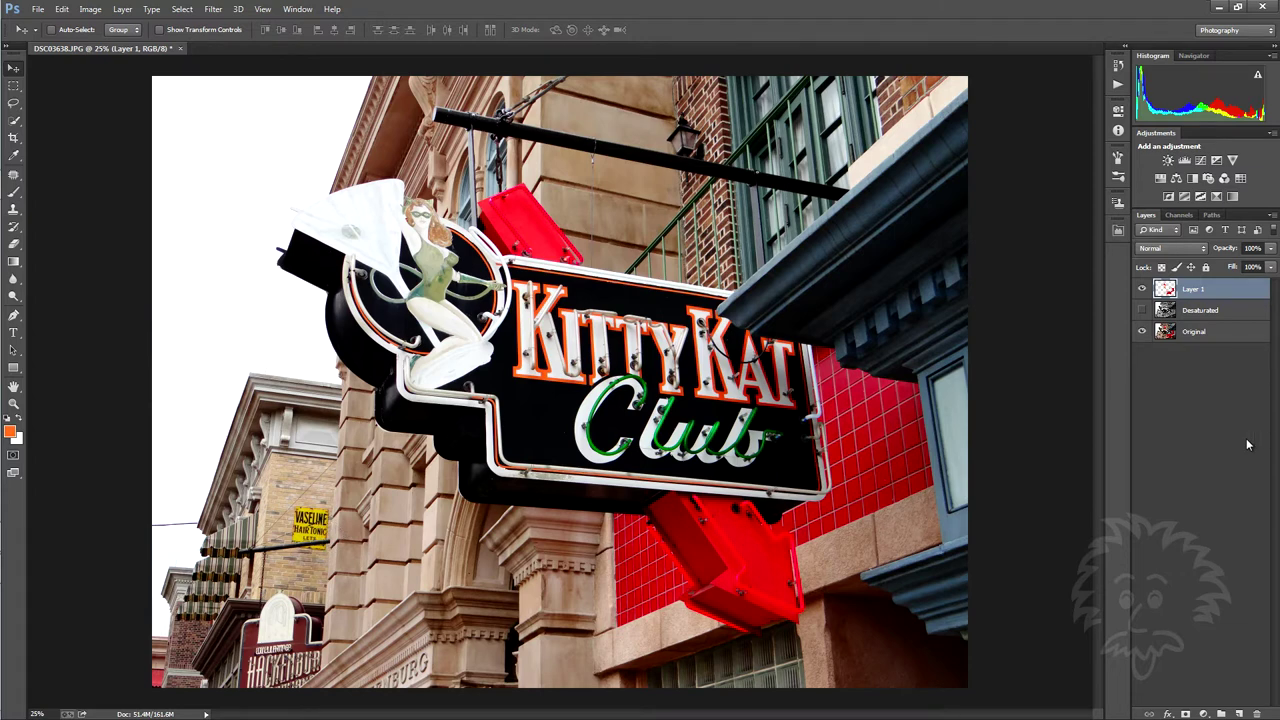
left_click(1186, 334)
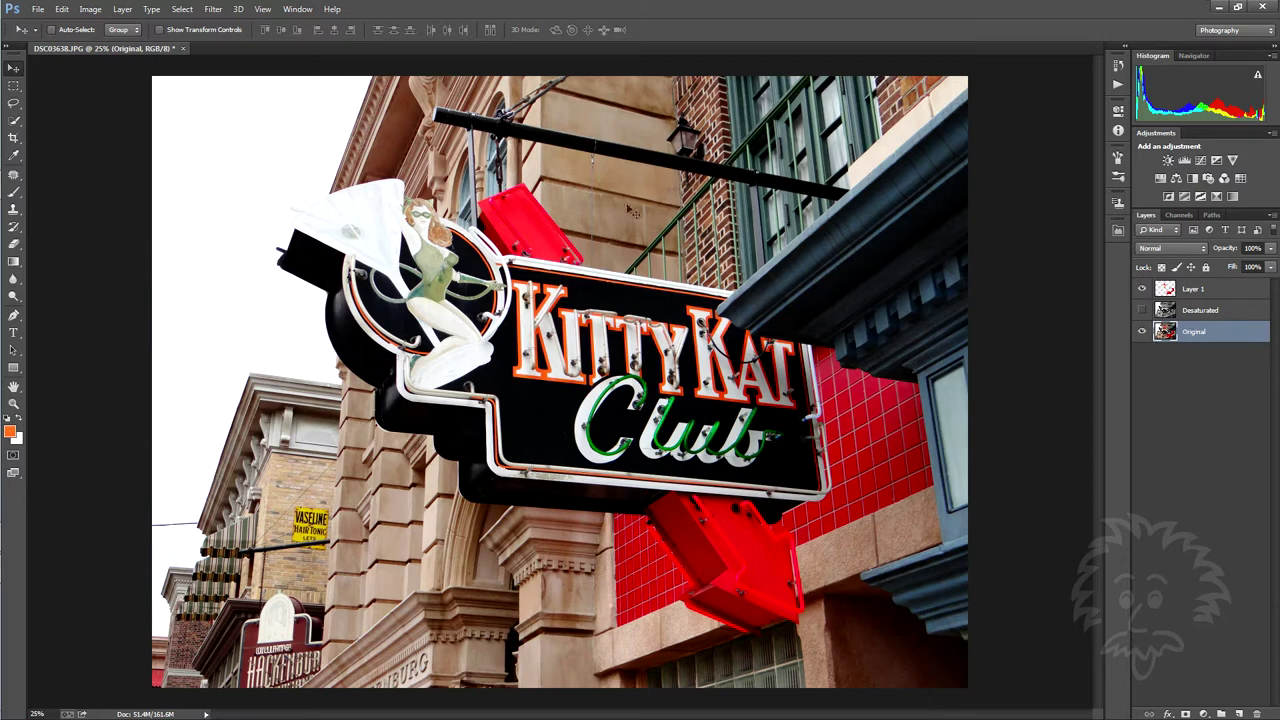
left_click(182, 10)
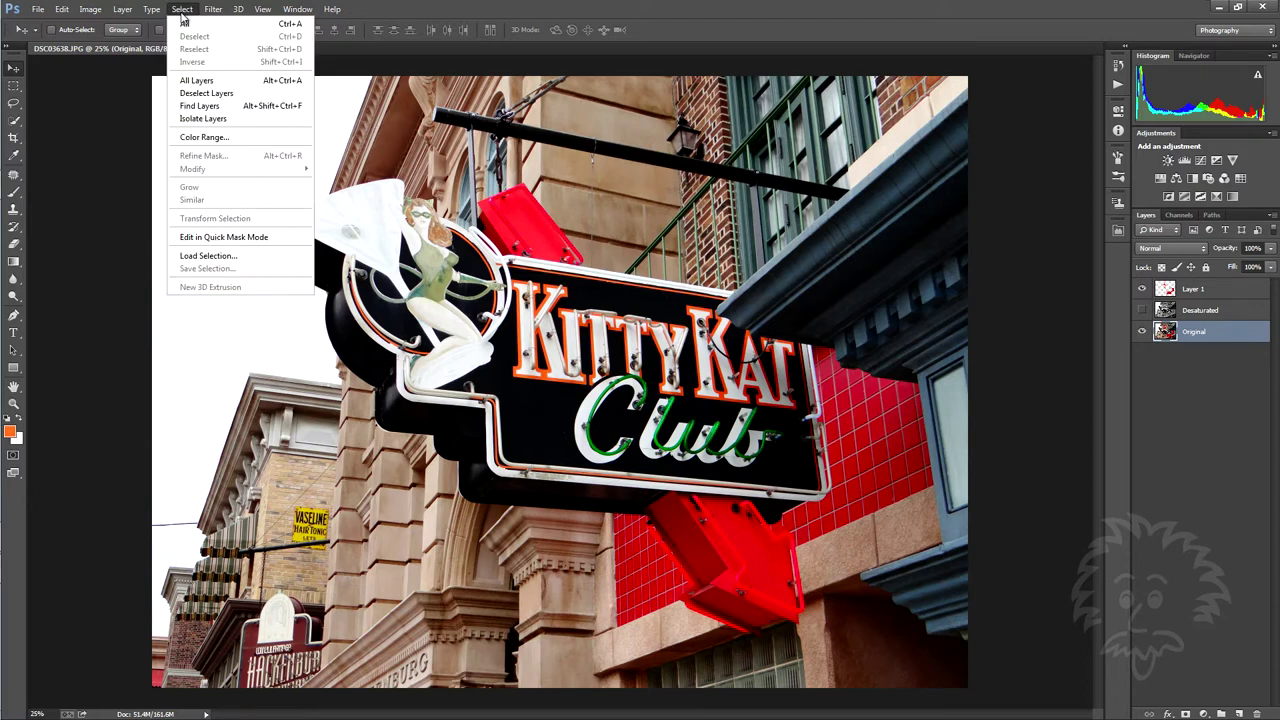
left_click(200, 137)
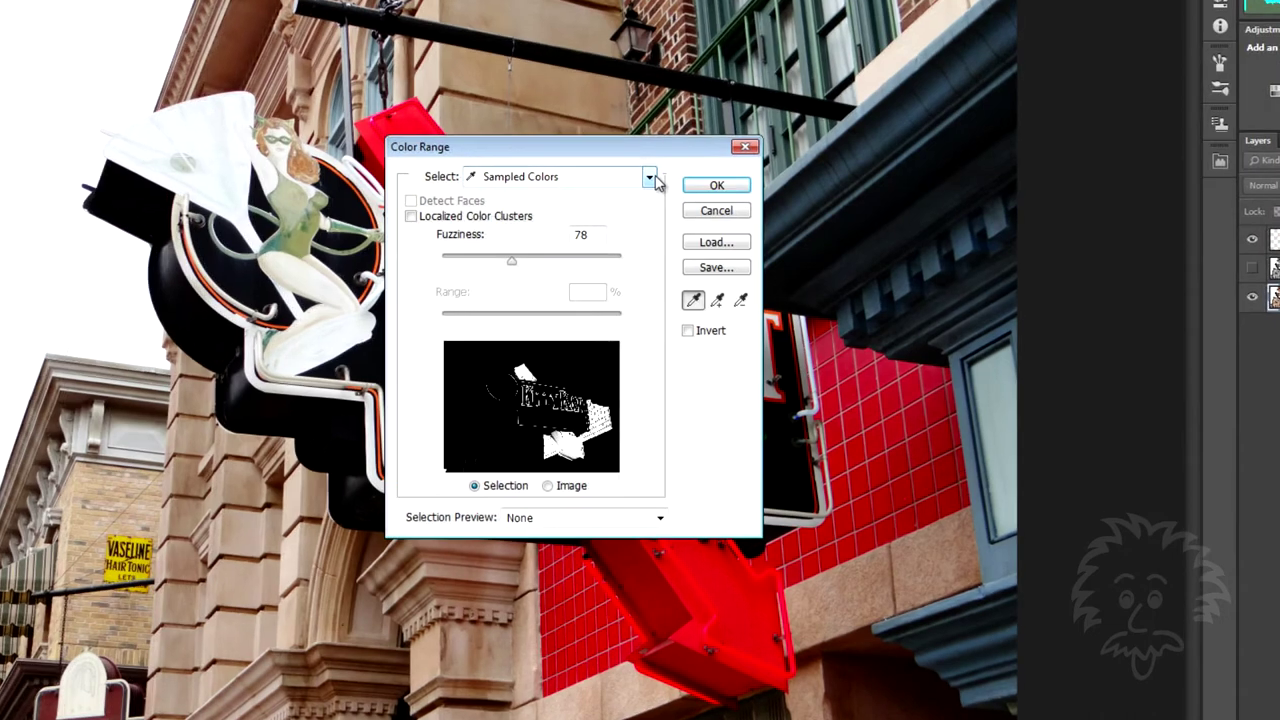
left_click(696, 242)
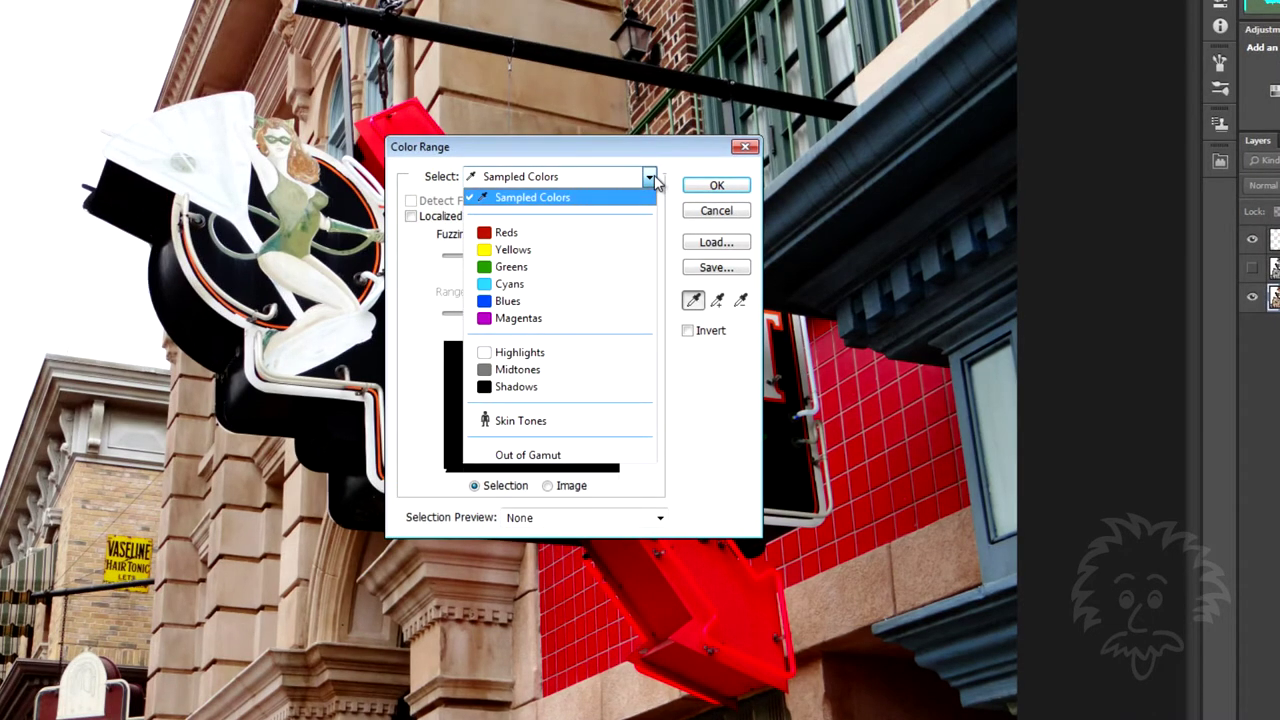
left_click(540, 250)
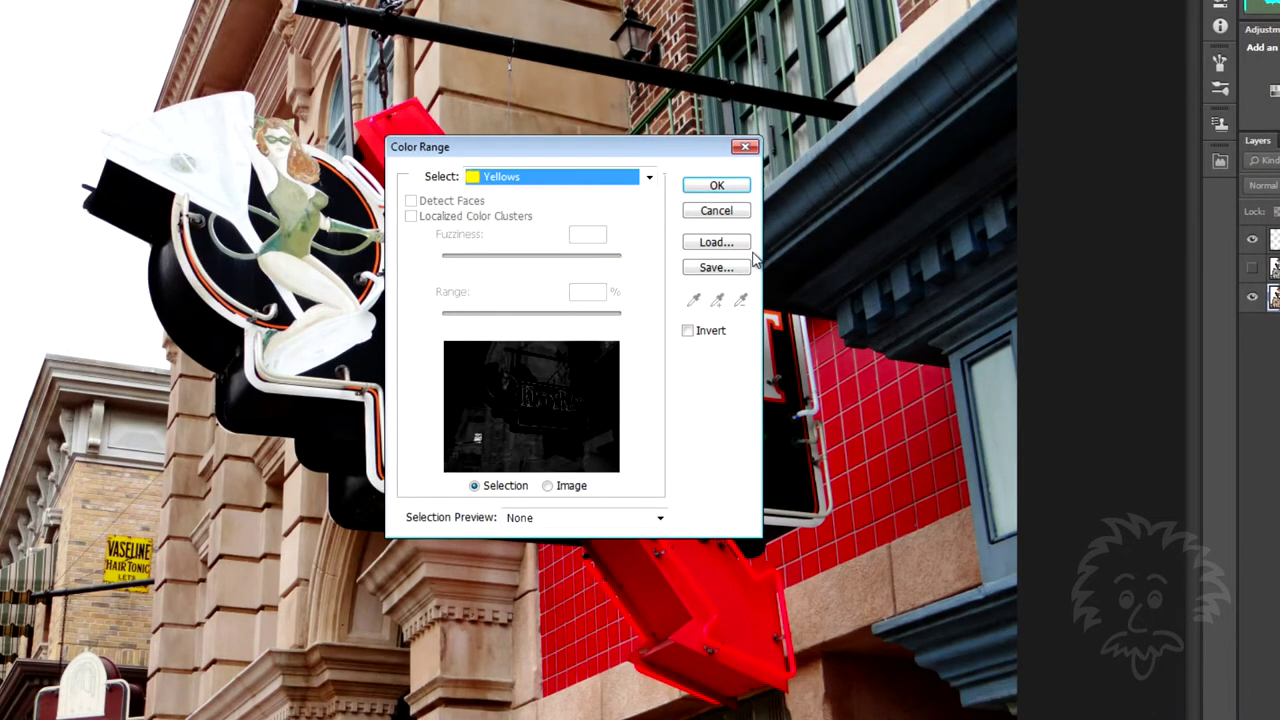
left_click(717, 186)
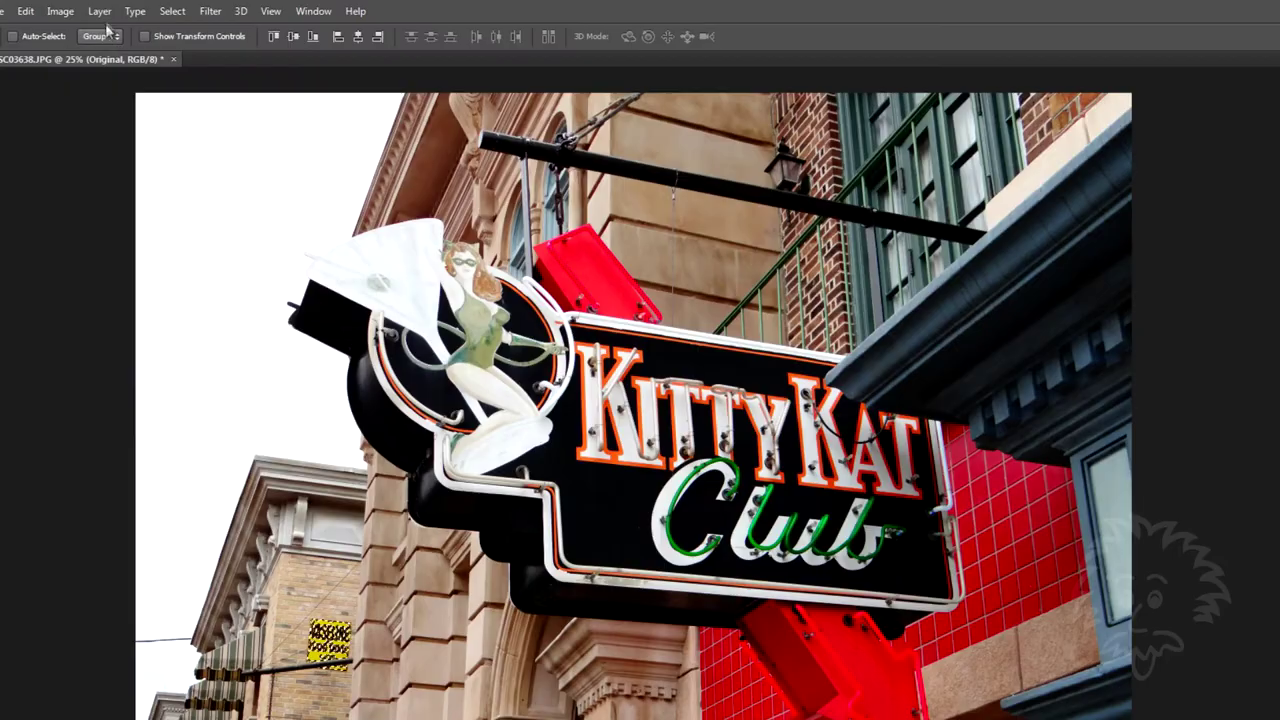
- Copy the selected yellows onto a new layer with Layer Via Copy and rename it Yellow
left_click(99, 11)
mouse_move(113, 31)
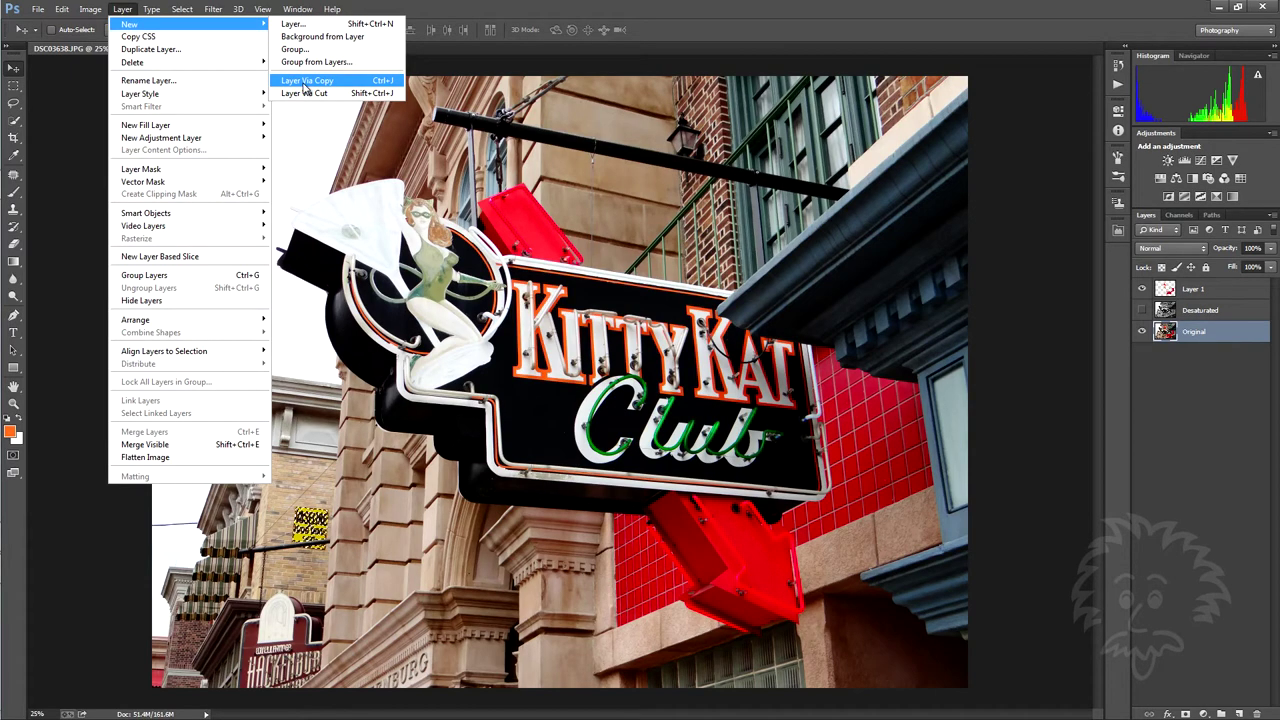
left_click(305, 81)
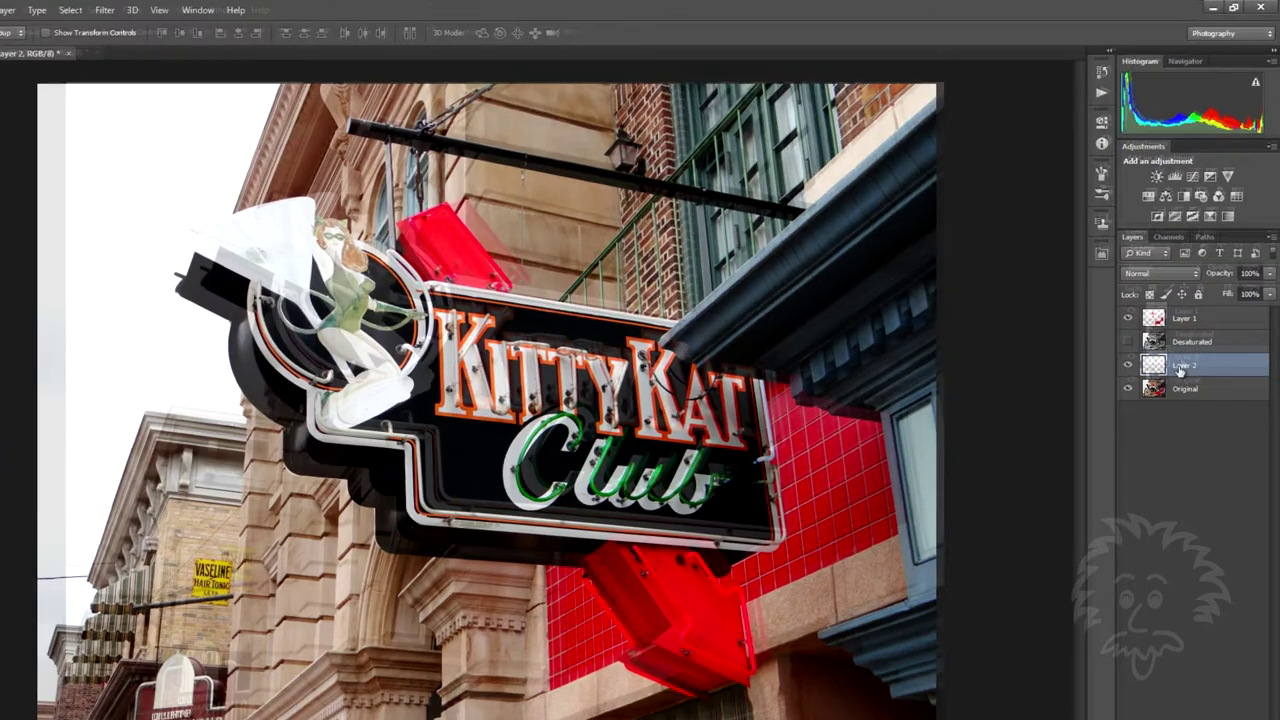
double_click(1180, 368)
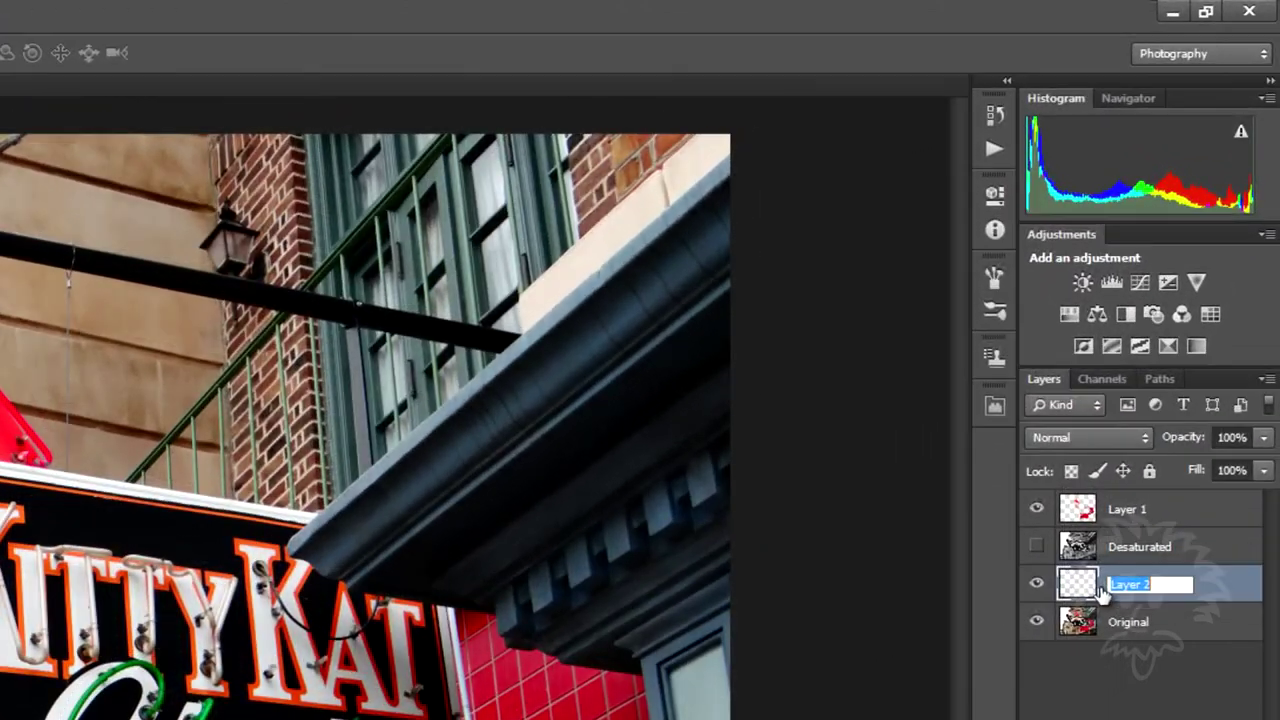
type("Yellow")
key("Return")
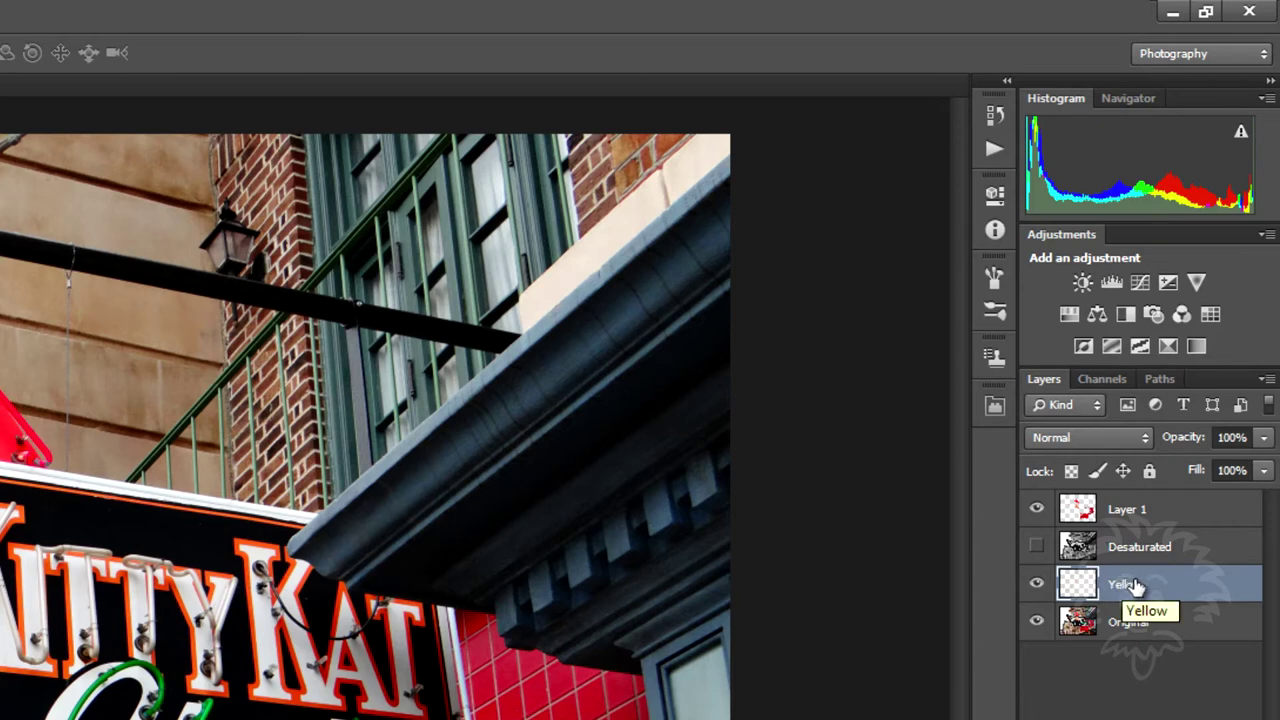
- Place the Yellow layer above the Desaturated layer and make the Desaturated layer visible
left_click_drag(1137, 586, 1147, 543)
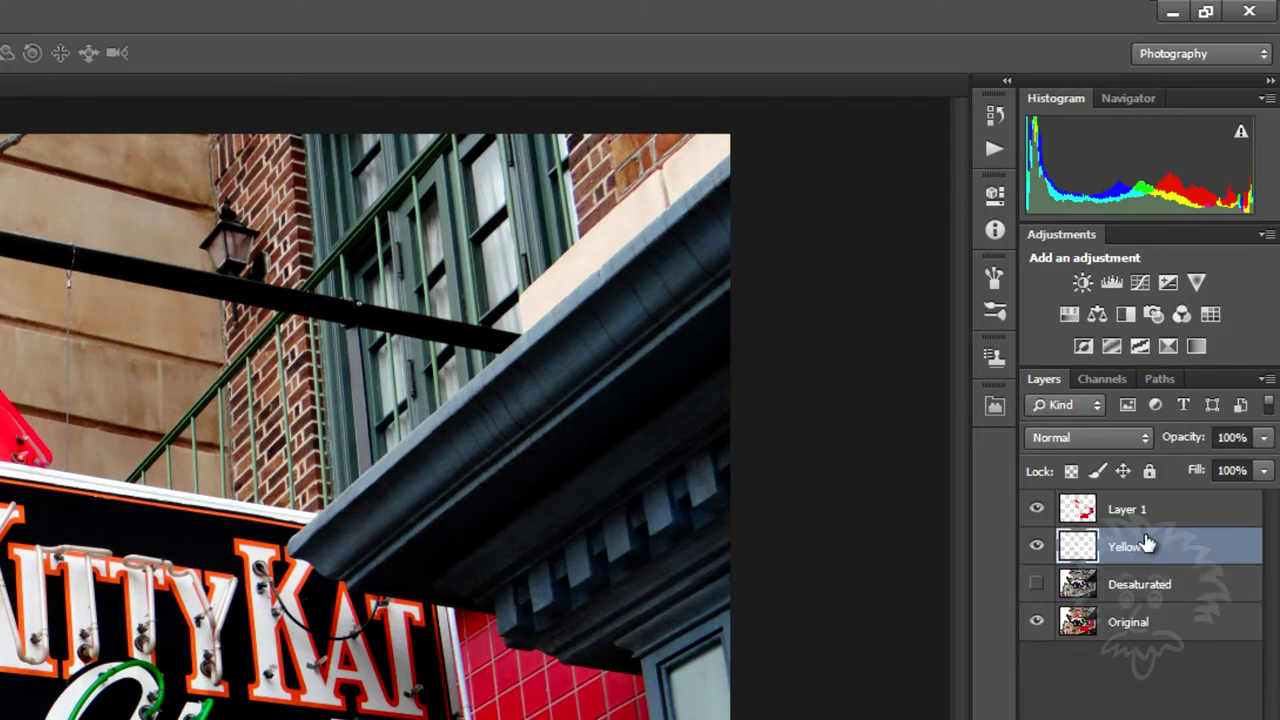
left_click(1037, 586)
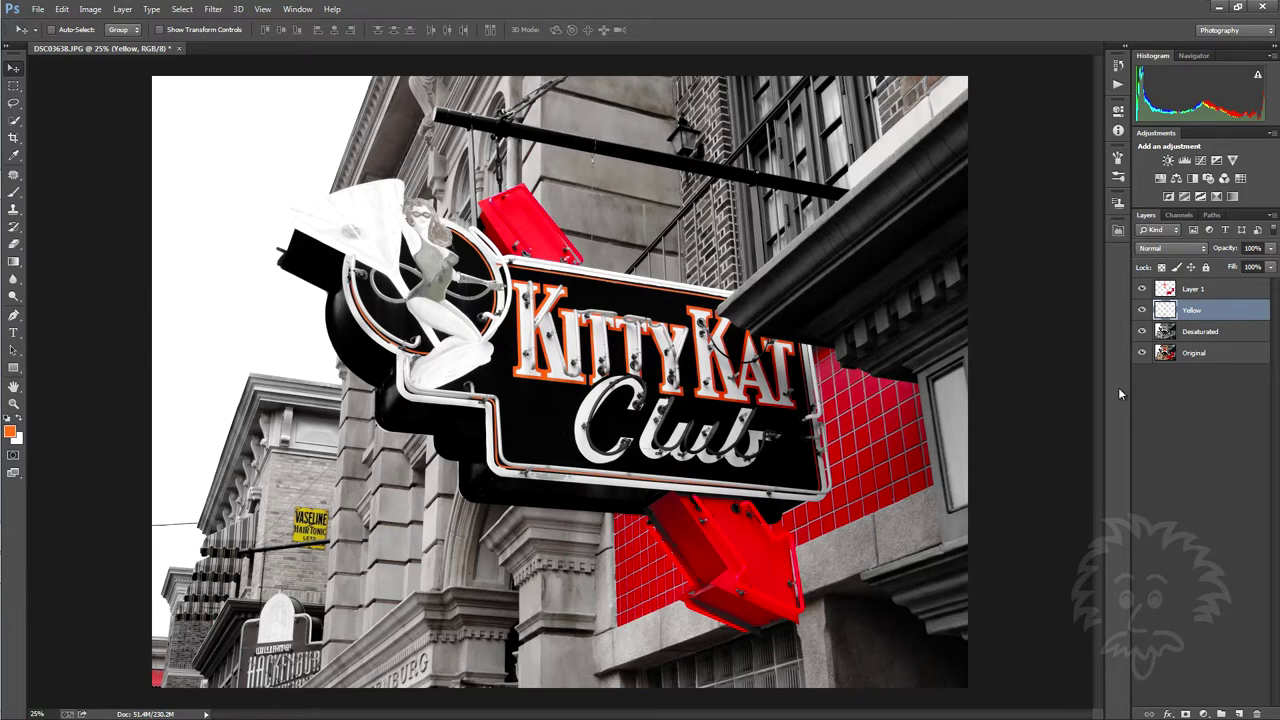
- Rename Layer 1 as Red and erase its stray red patch in the lower-left corner of the photo
double_click(1195, 290)
type("Red")
key("Return")
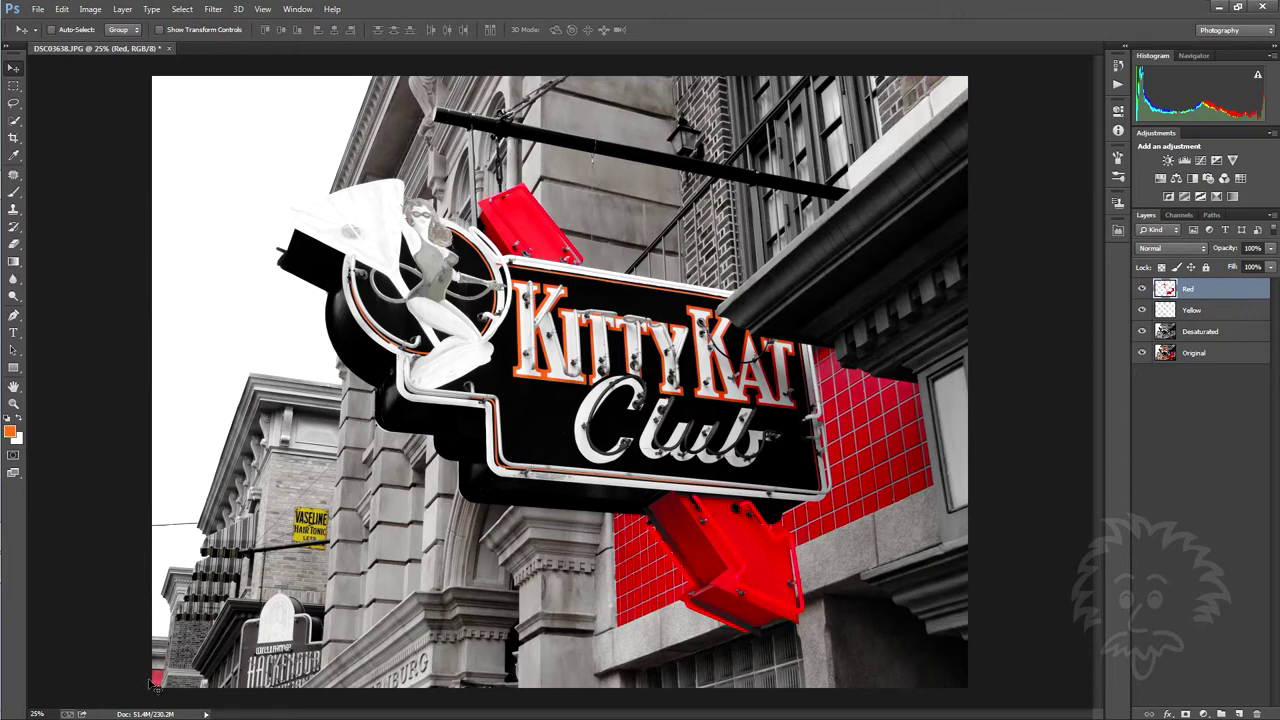
key("e")
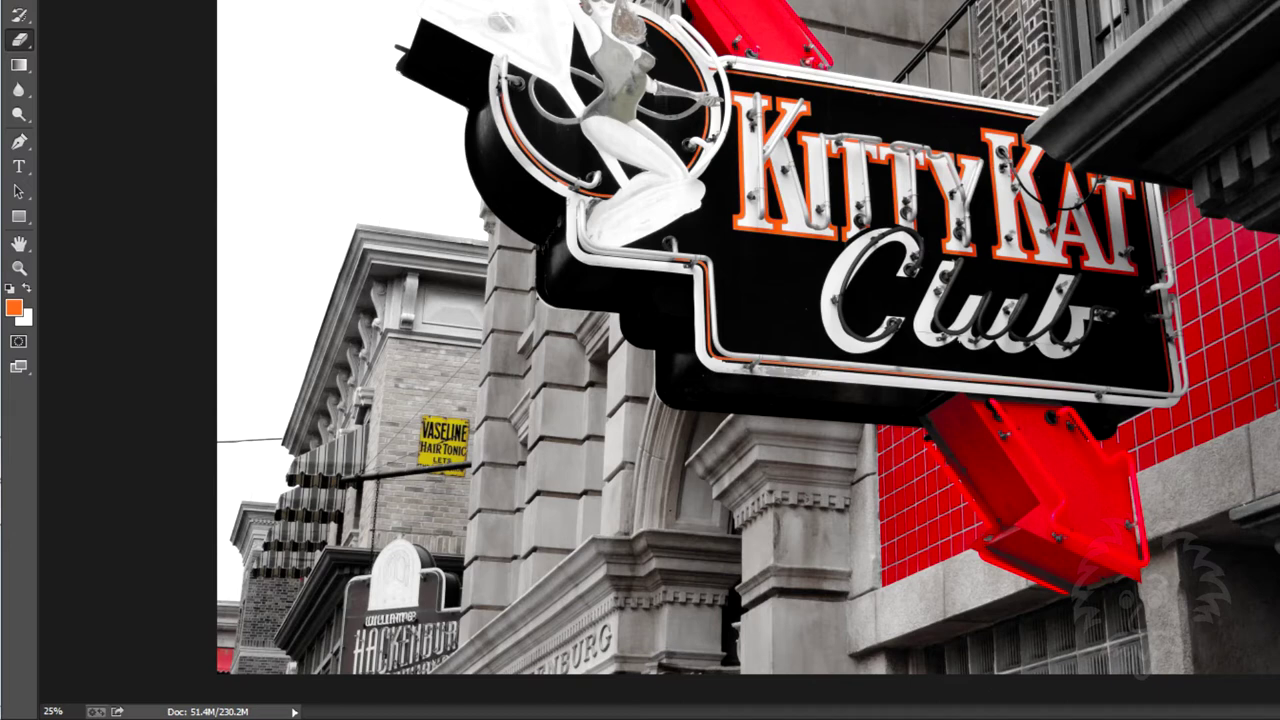
mouse_move(236, 658)
left_mouse_down()
mouse_move(224, 639)
mouse_move(224, 672)
mouse_move(253, 654)
mouse_move(231, 648)
left_mouse_up()
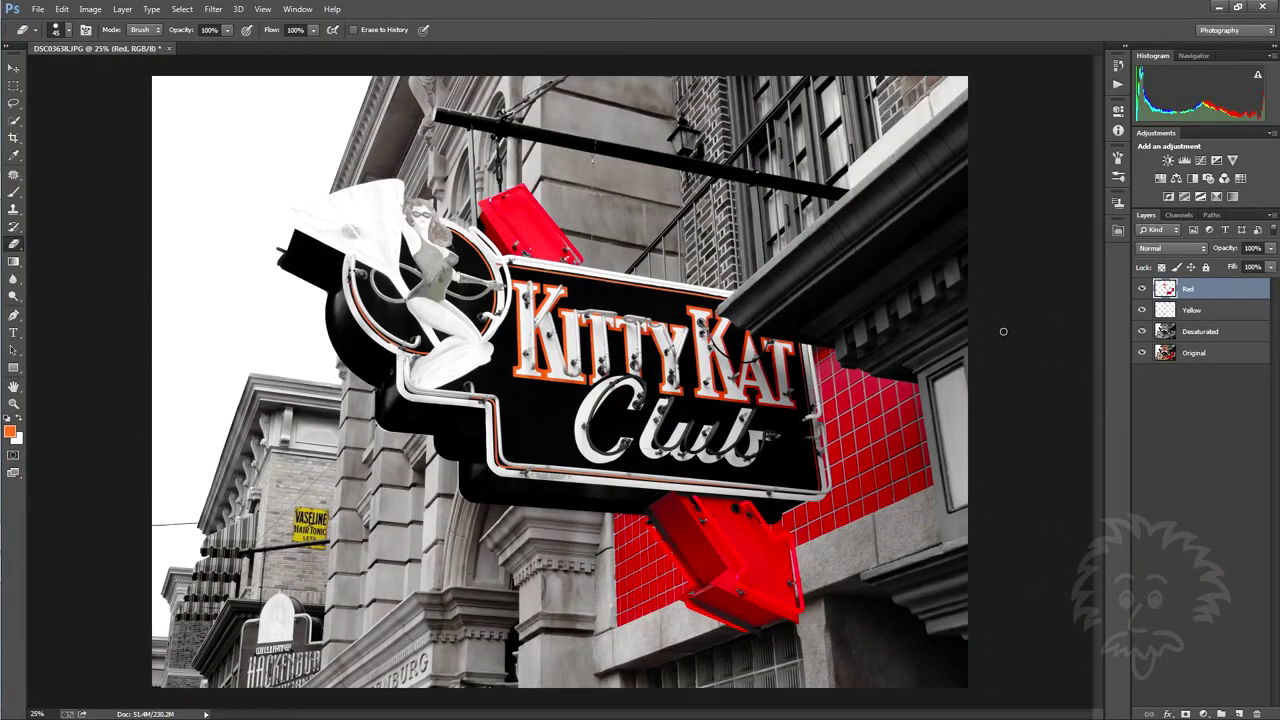
- Close the sign photo without saving and open DSC00204.JPG from the photos folder
left_click(40, 10)
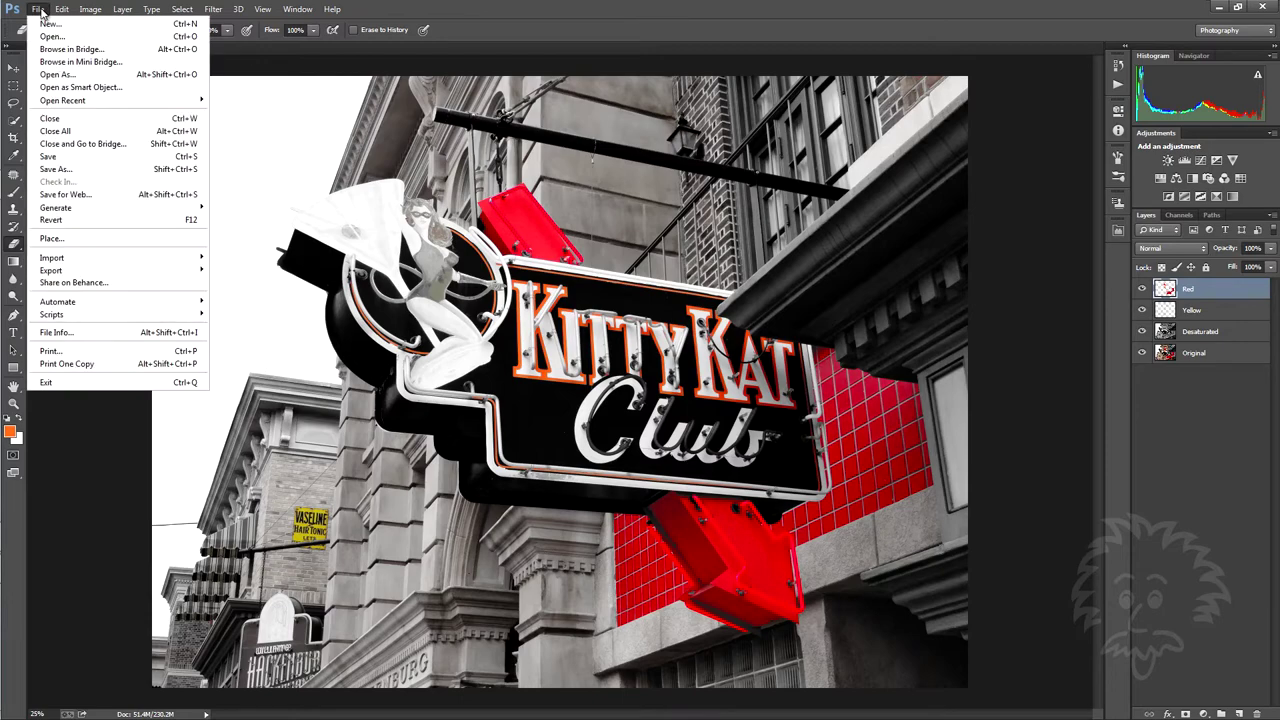
left_click(56, 120)
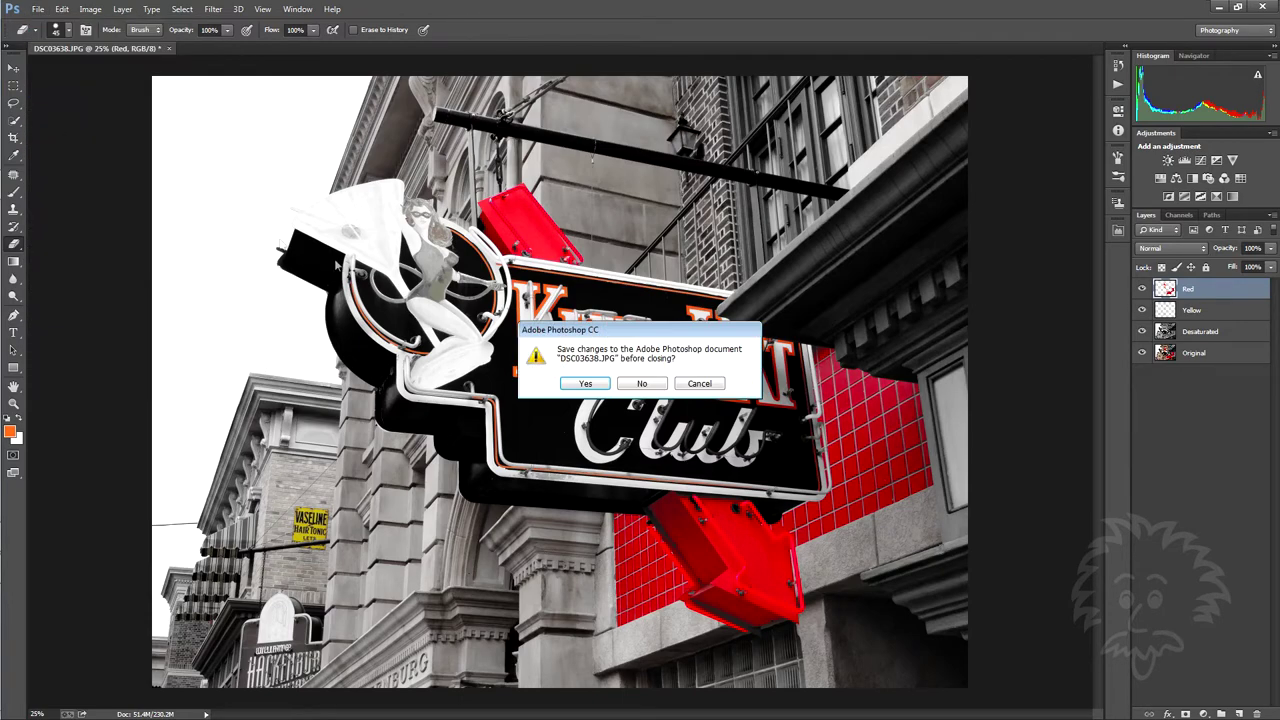
left_click(637, 385)
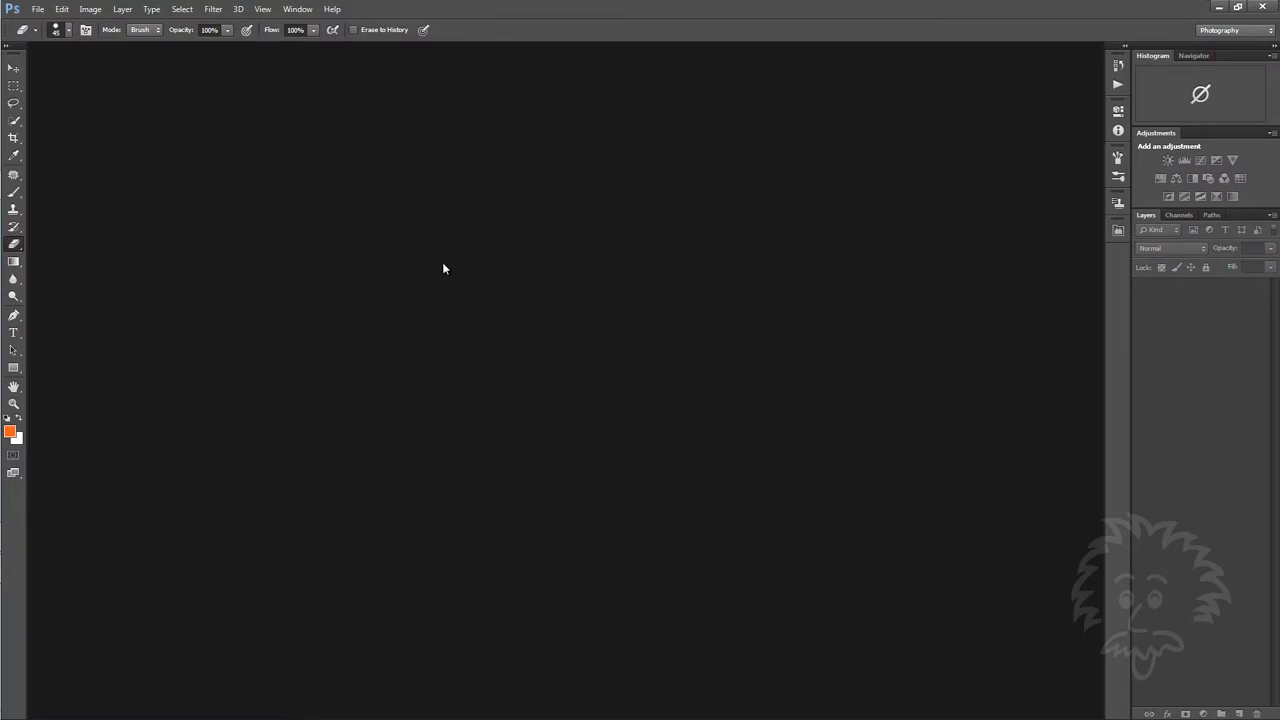
key("ctrl+o")
left_click(383, 100)
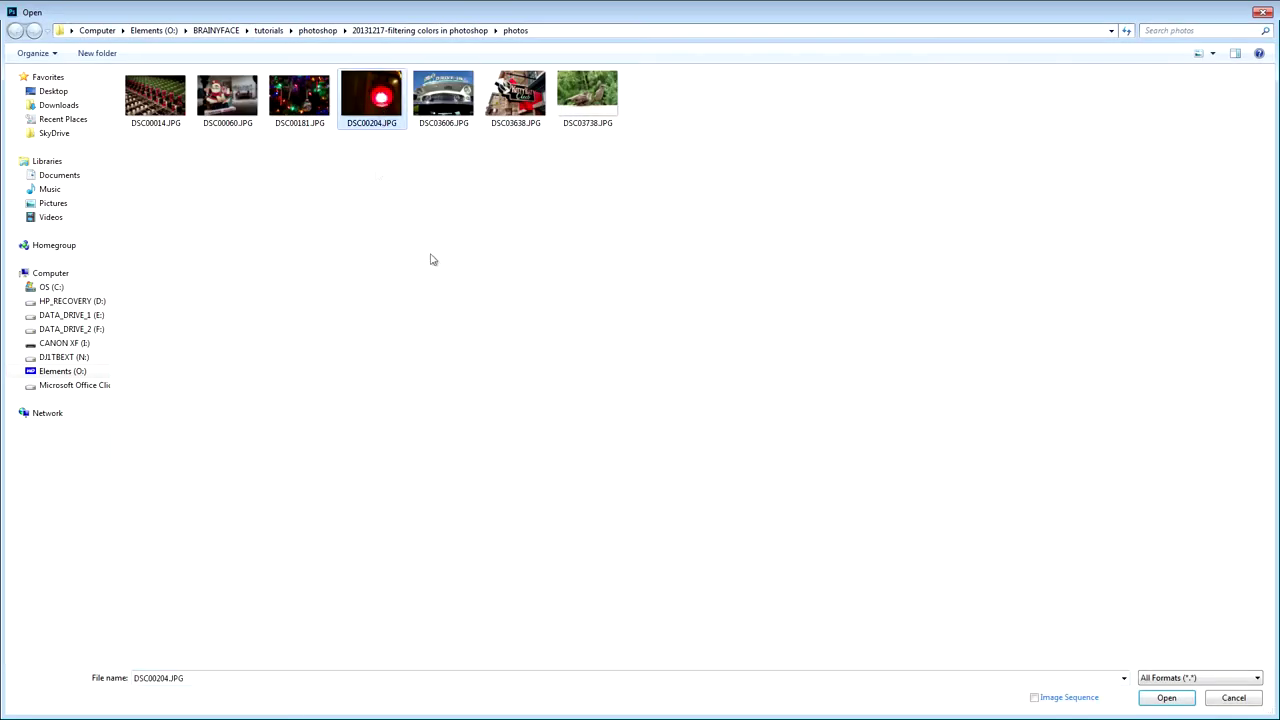
left_click(1166, 697)
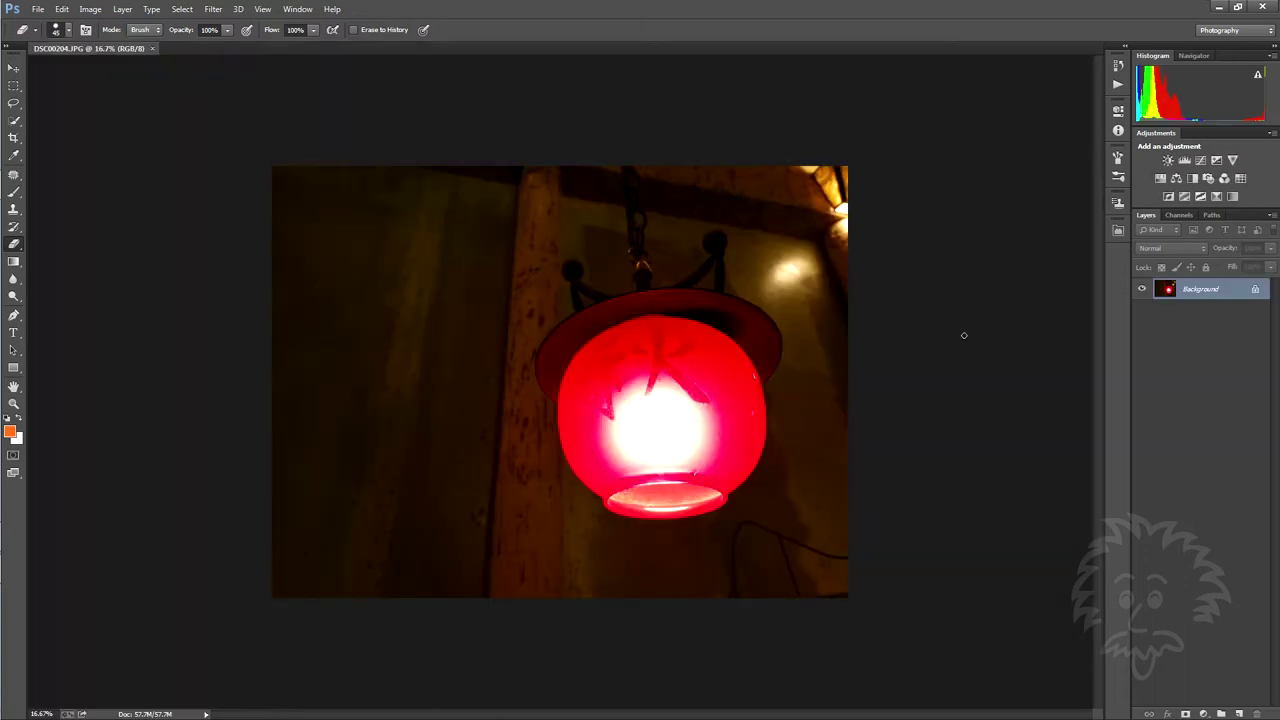
left_click(184, 12)
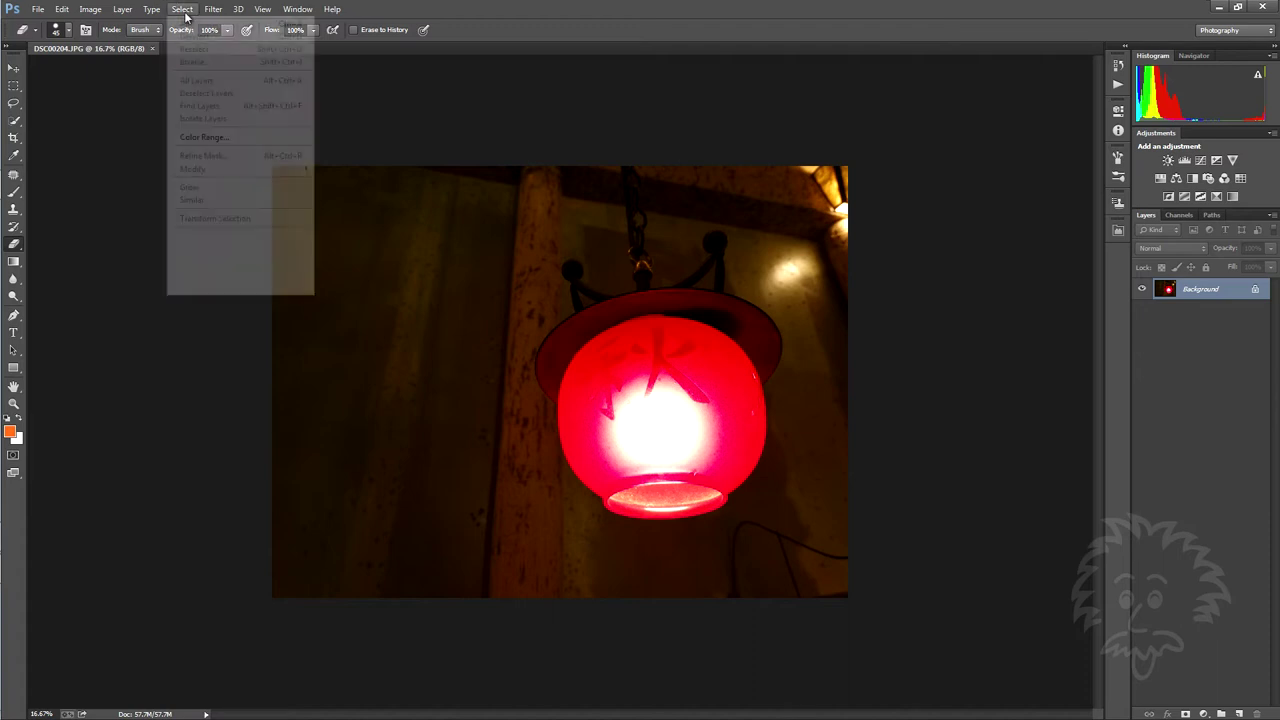
left_click(717, 114)
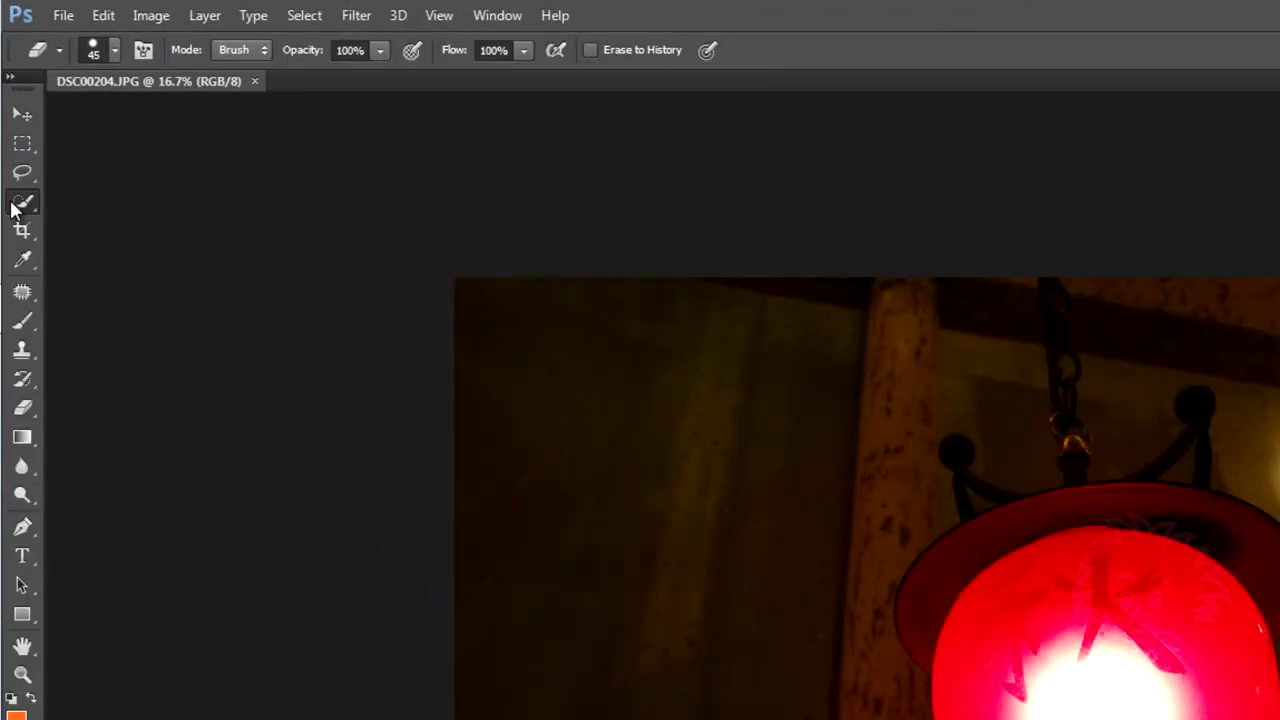
- Select the red lantern with its shade using the Quick Selection tool at brush size 200
left_click(15, 207)
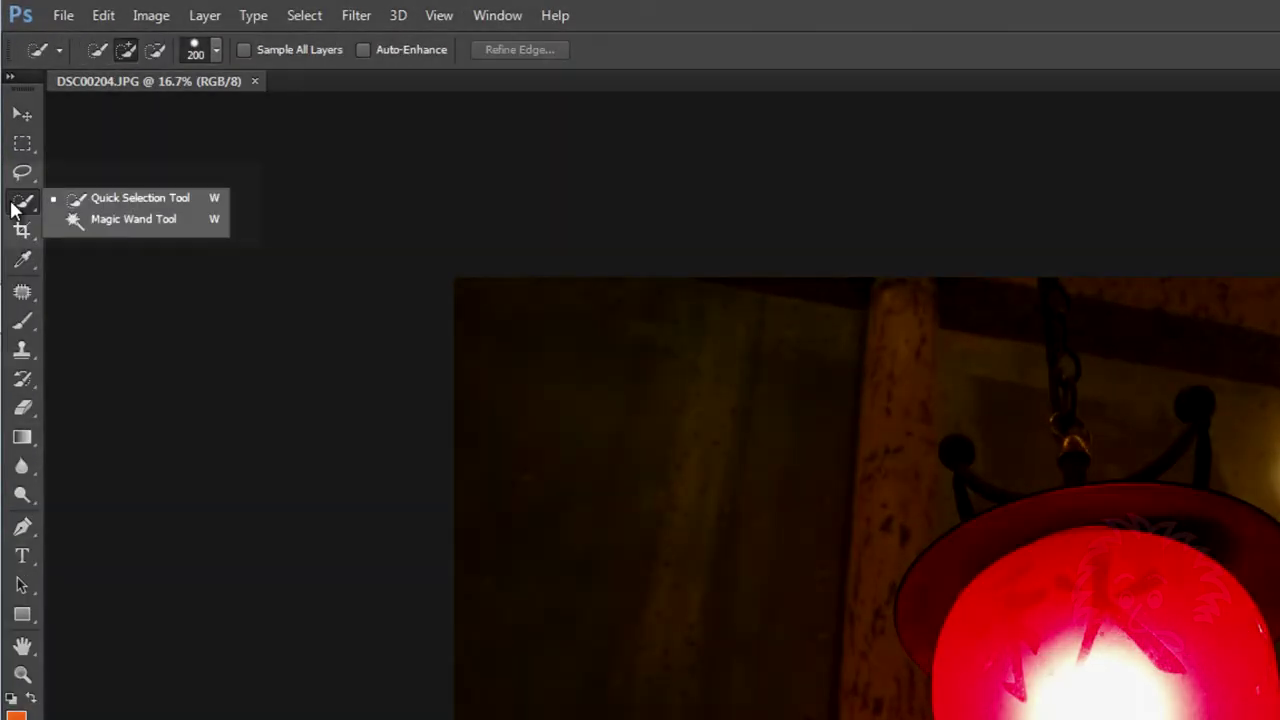
left_click(97, 200)
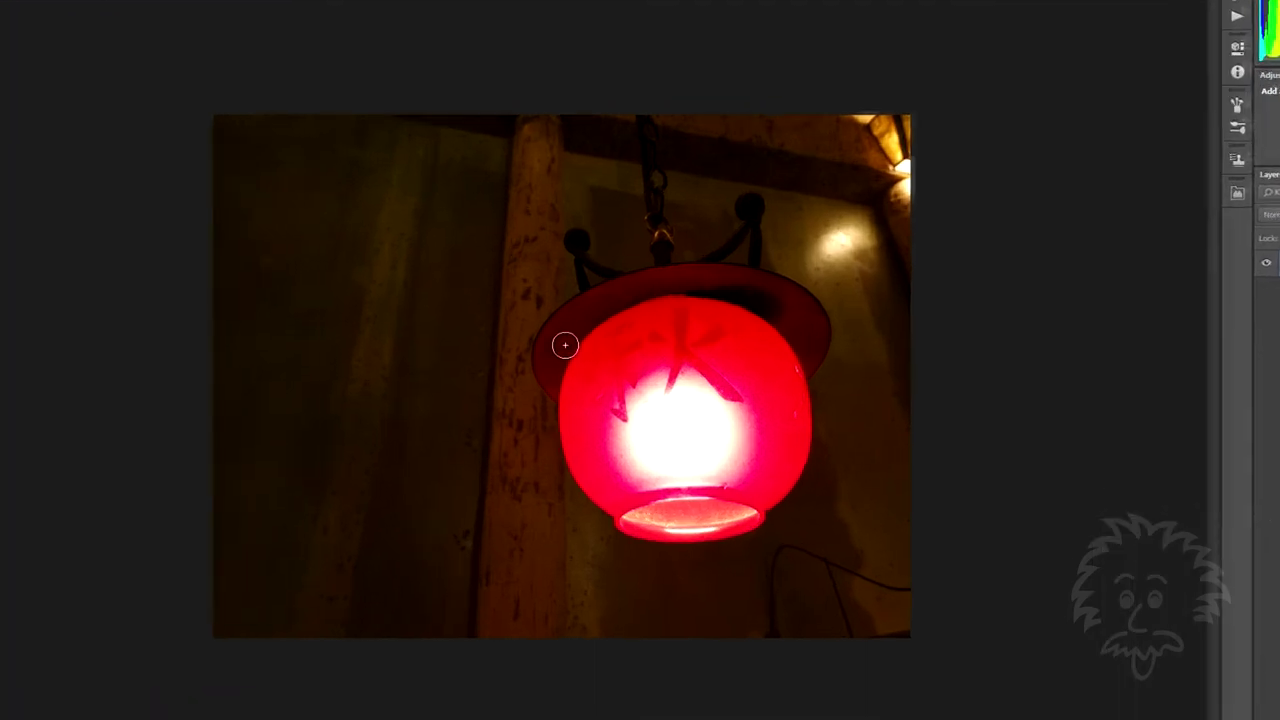
key("bracketleft")
key("bracketleft")
key("bracketleft")
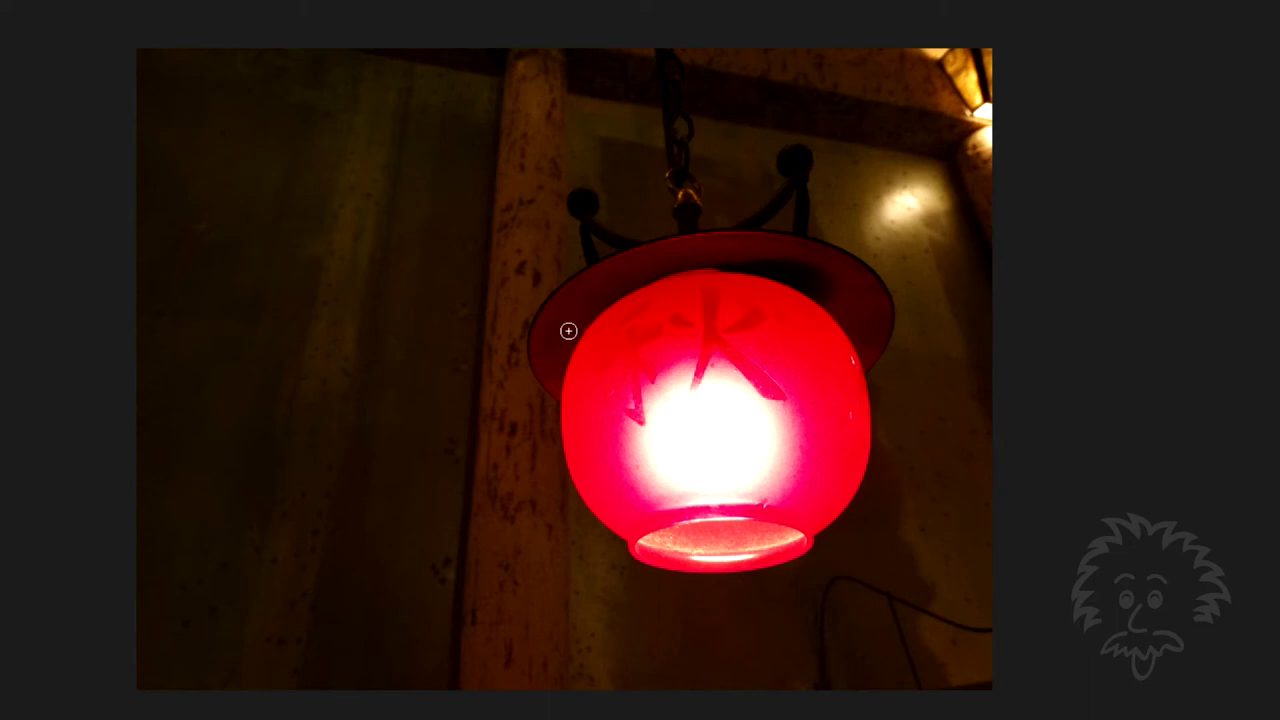
key("bracketleft")
key("bracketright")
key("bracketright")
key("bracketright")
key("bracketright")
key("bracketright")
key("bracketleft")
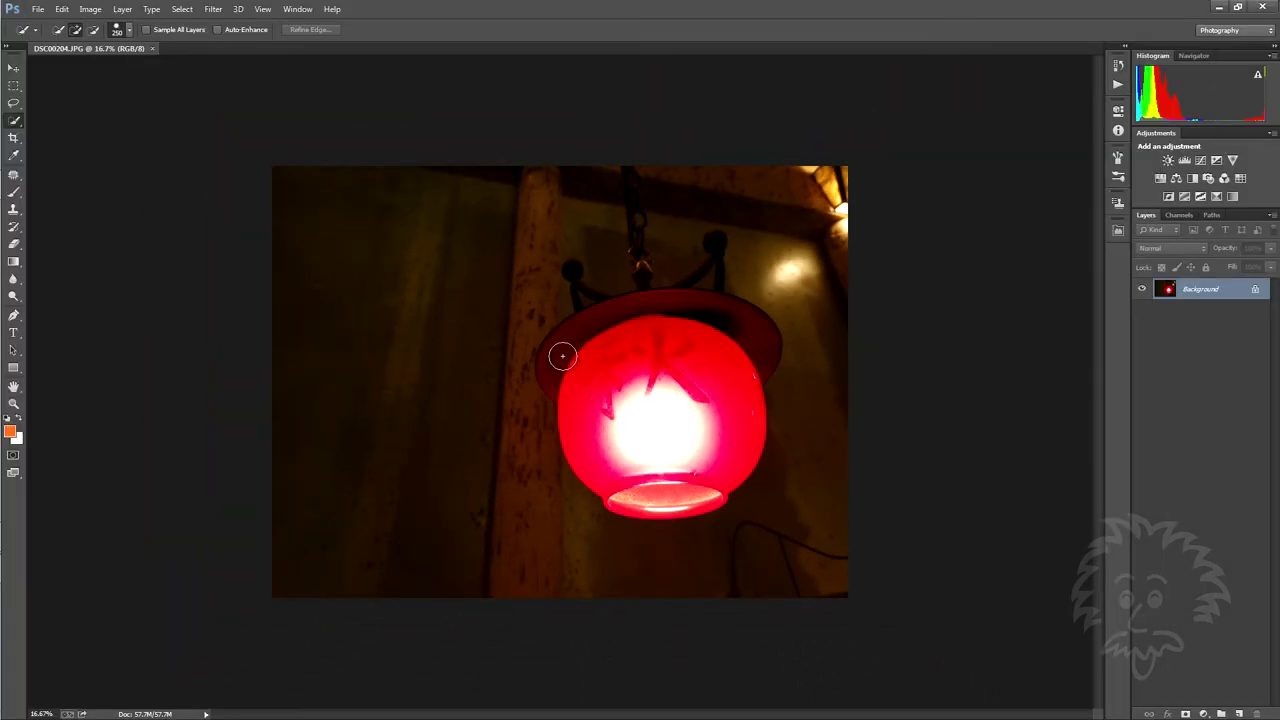
key("bracketleft")
left_click(131, 32)
left_click(131, 32)
key("bracketright")
mouse_move(551, 365)
left_mouse_down()
mouse_move(603, 328)
mouse_move(729, 314)
mouse_move(739, 338)
mouse_move(677, 495)
mouse_move(706, 508)
left_mouse_up()
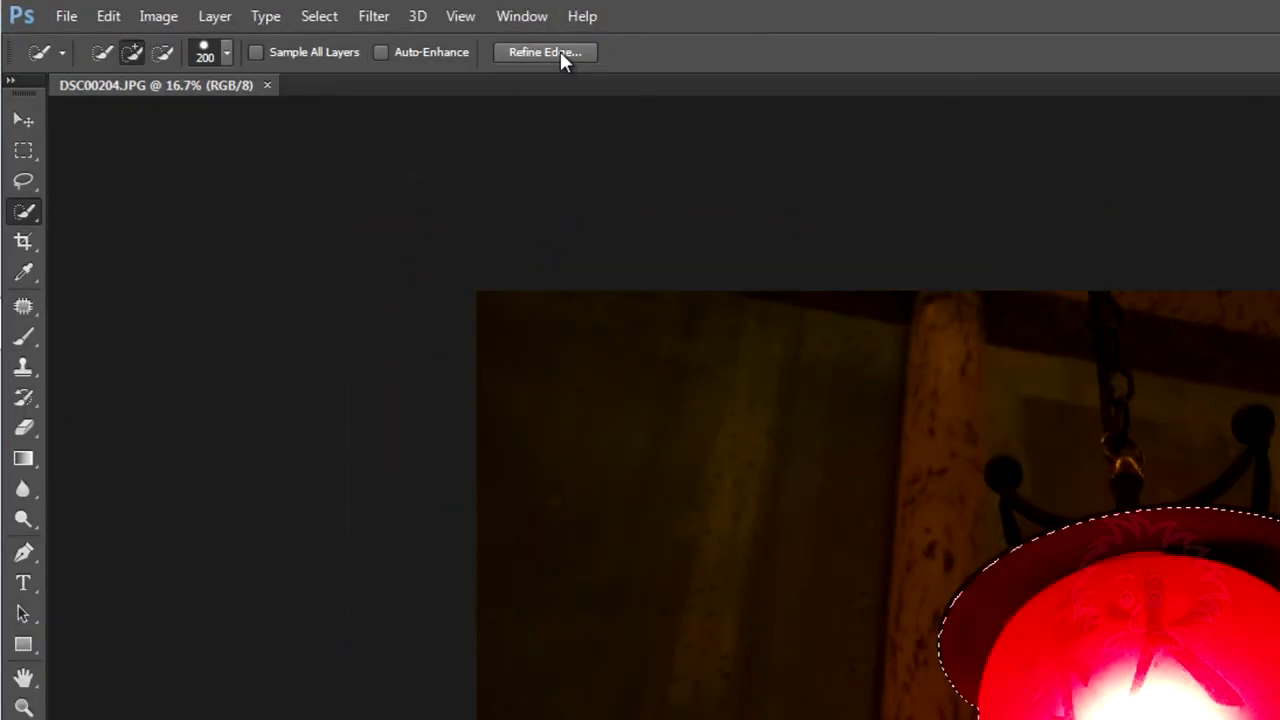
- Open Refine Edge for the lantern selection and set the edge detection radius to 48.9 px, using Show Radius as a temporary preview
left_click(319, 31)
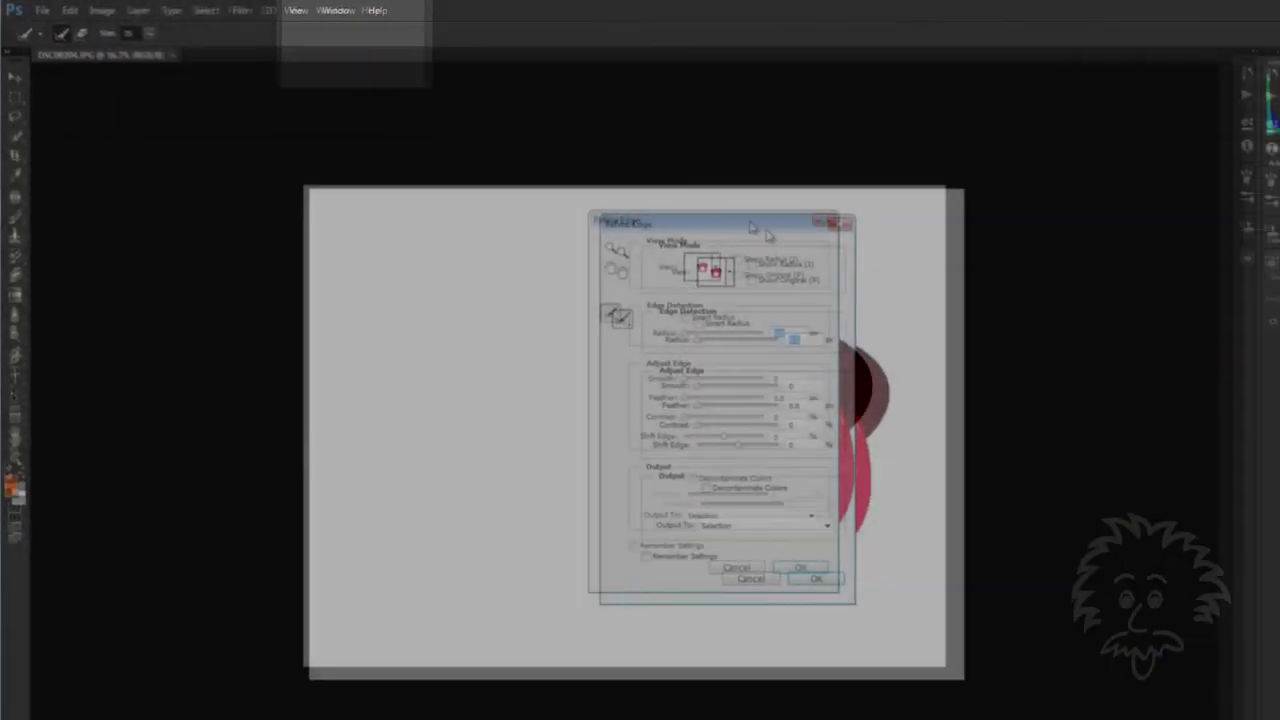
left_click_drag(768, 234, 450, 224)
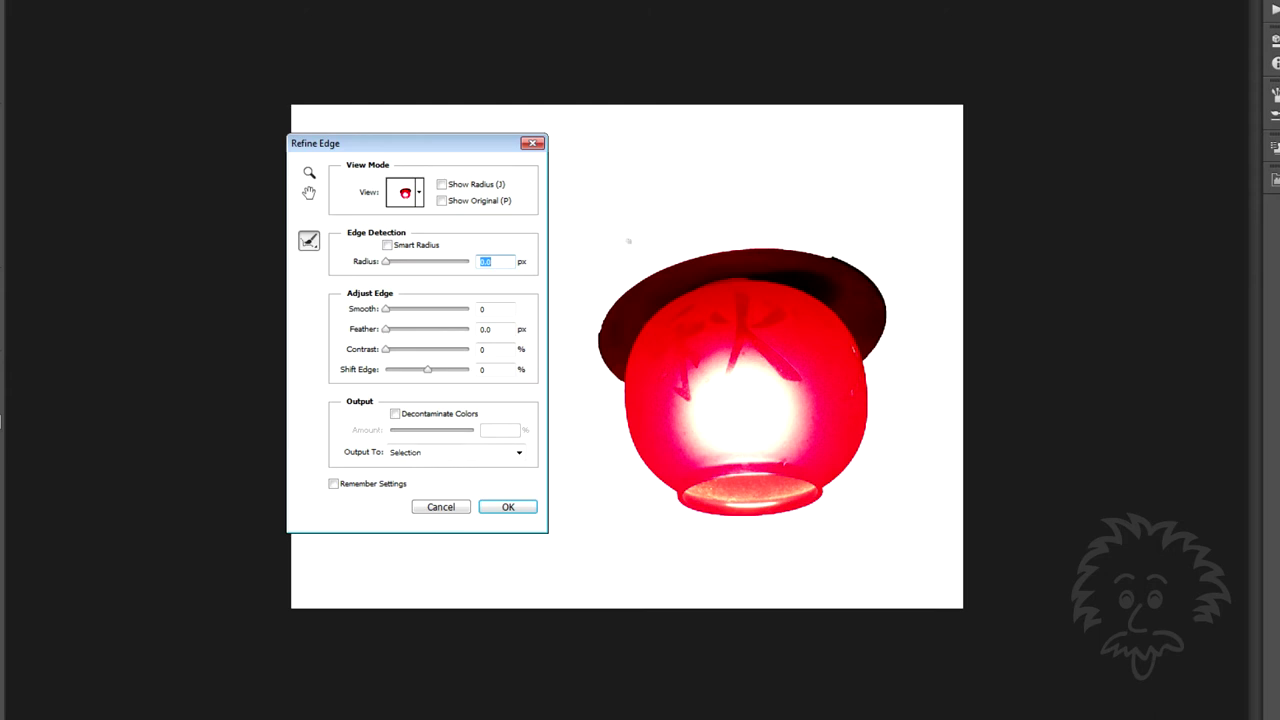
left_click(447, 188)
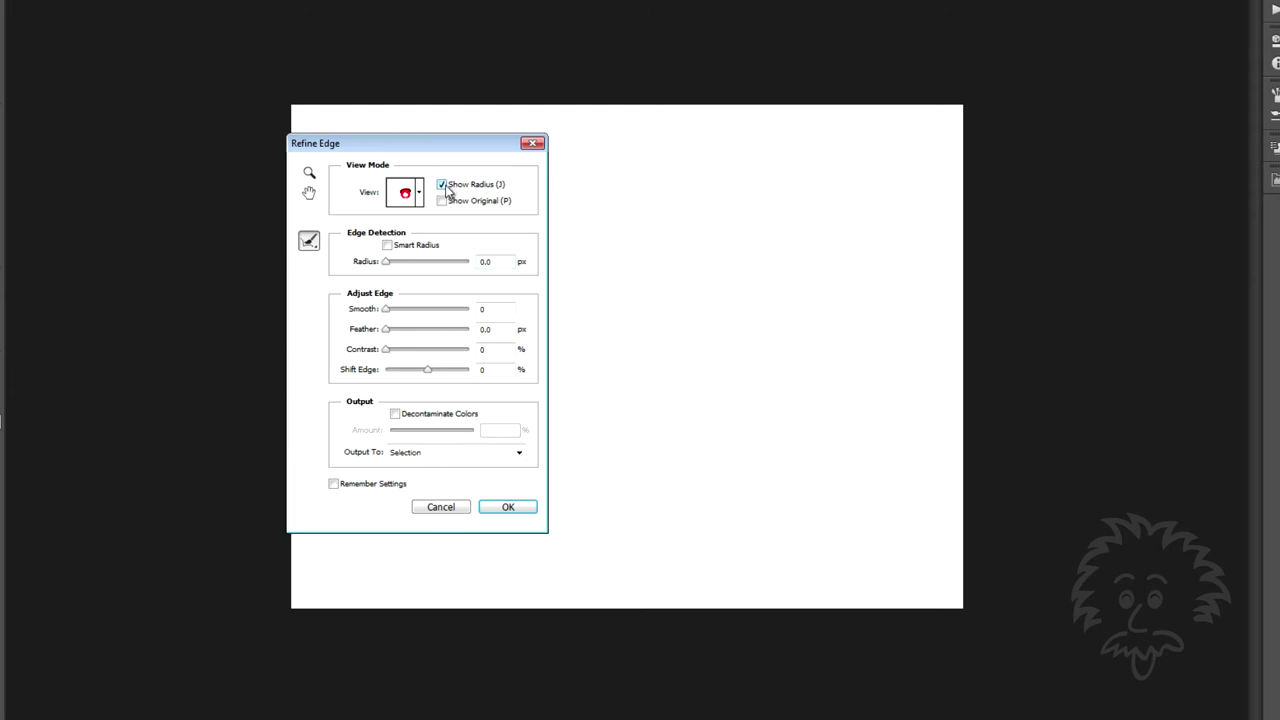
left_click(388, 264)
left_click_drag(388, 264, 414, 262)
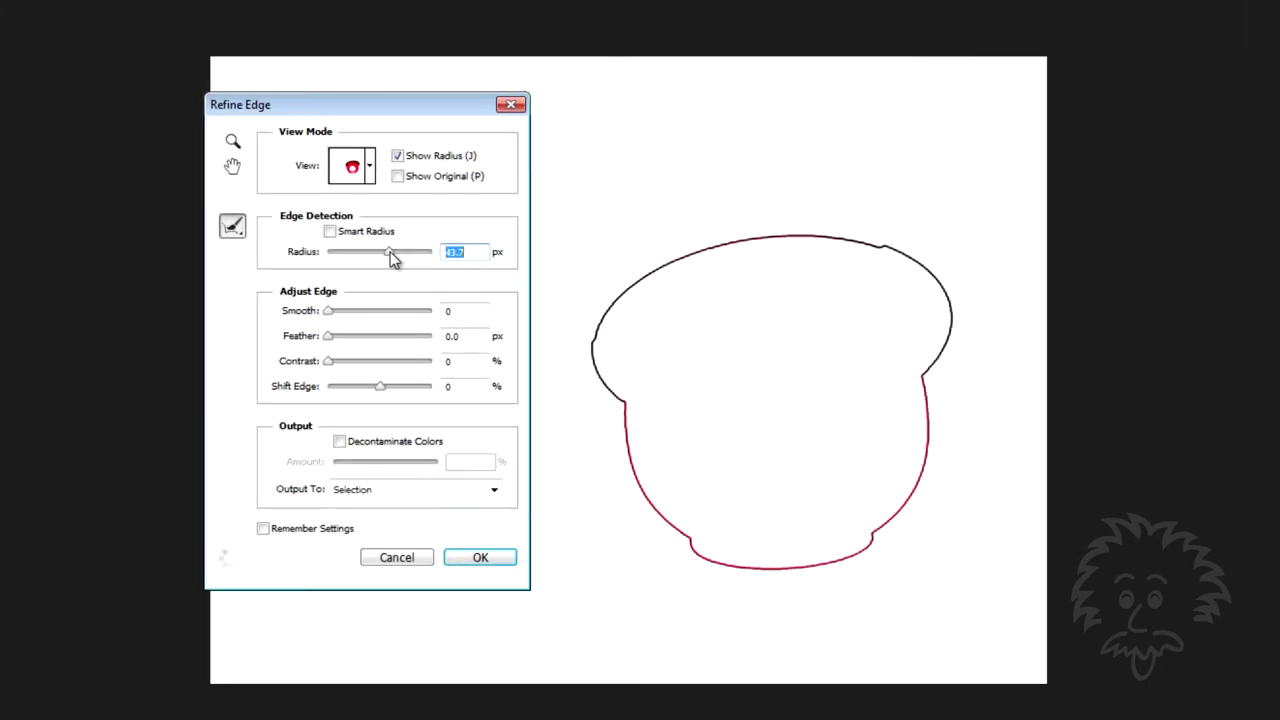
mouse_move(392, 259)
left_mouse_down()
mouse_move(378, 261)
mouse_move(392, 251)
left_mouse_up()
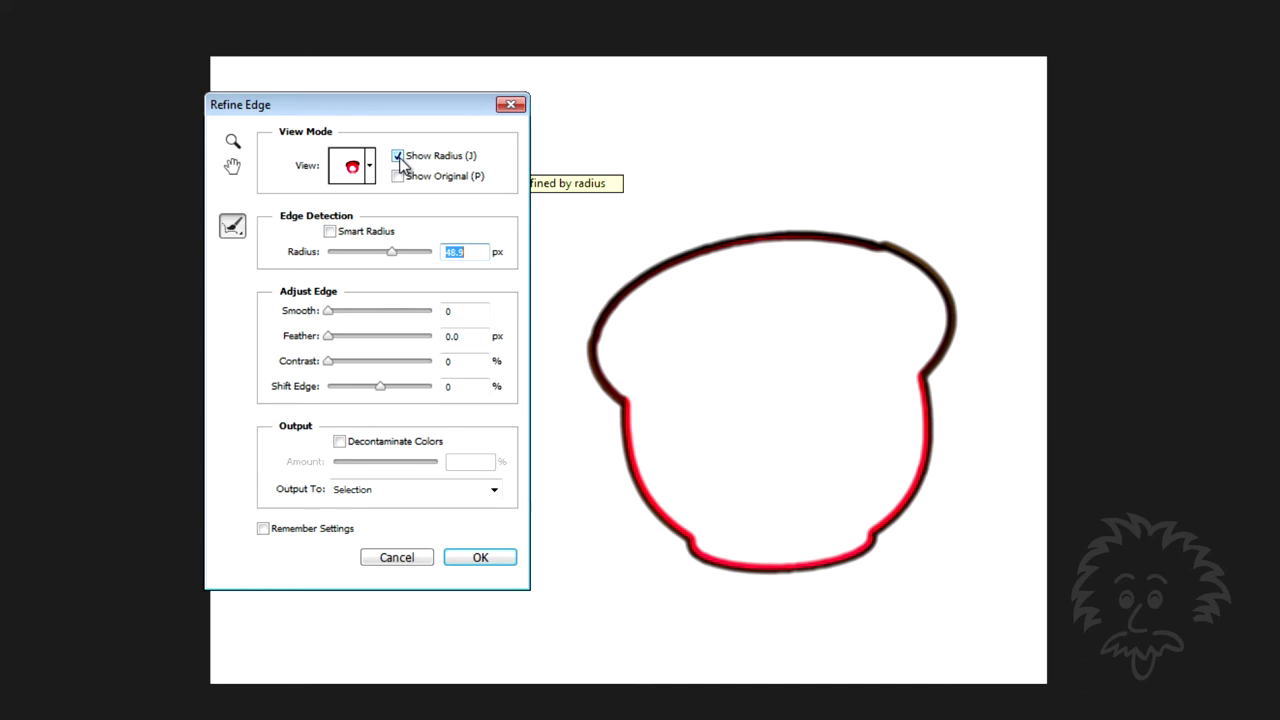
left_click(398, 157)
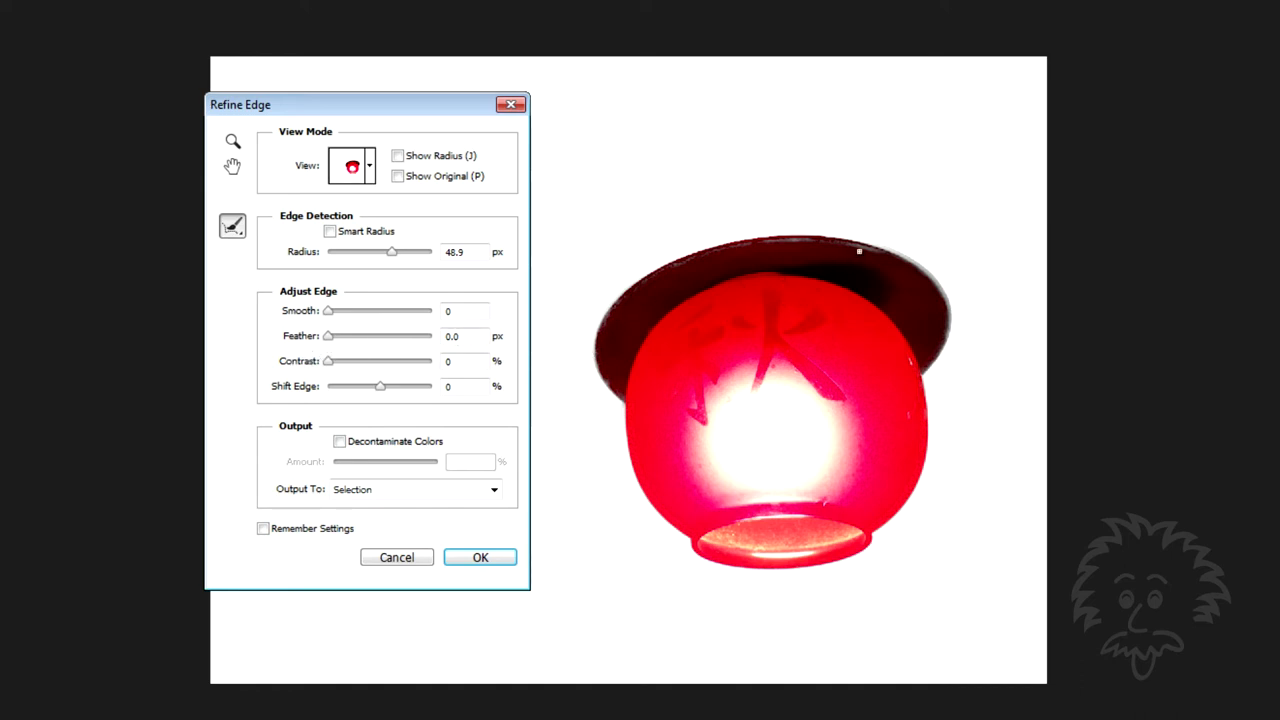
- Adjust the lantern edge to Smooth 33, Feather 4.7 px and Shift Edge +42%, comparing it with the original selection
left_click_drag(331, 340, 355, 344)
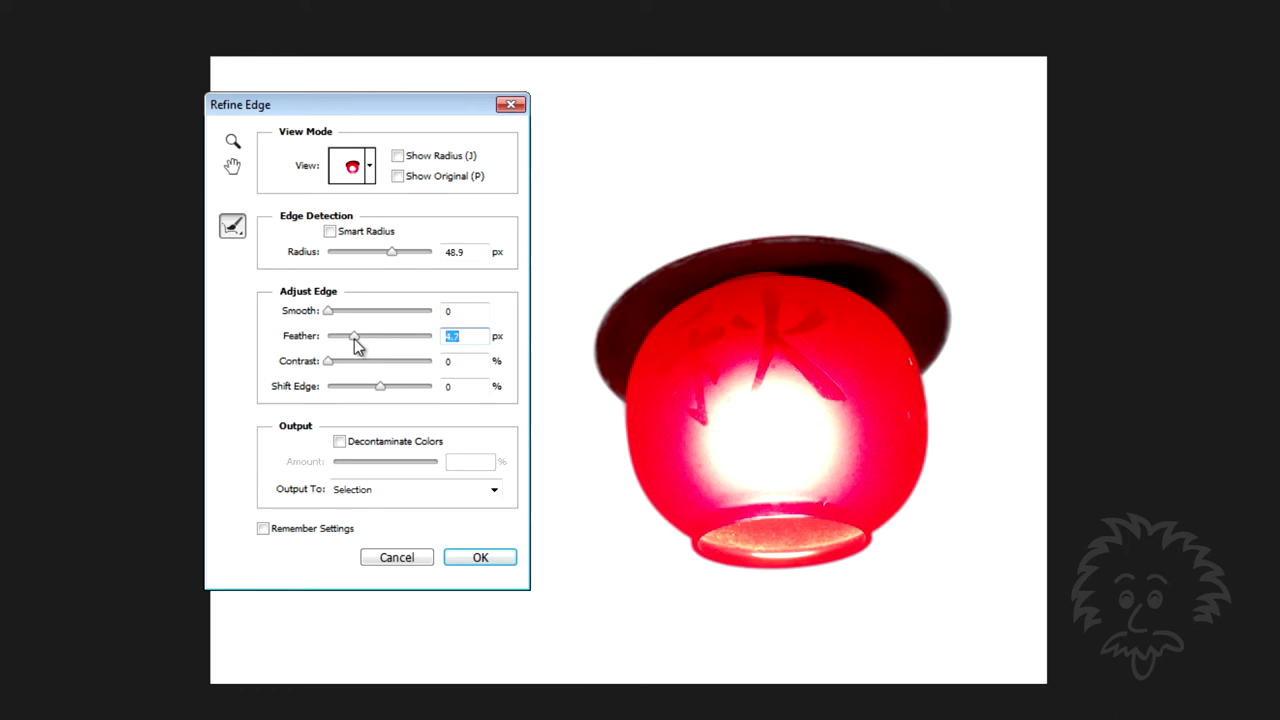
left_click(335, 316)
left_click_drag(335, 315, 375, 317)
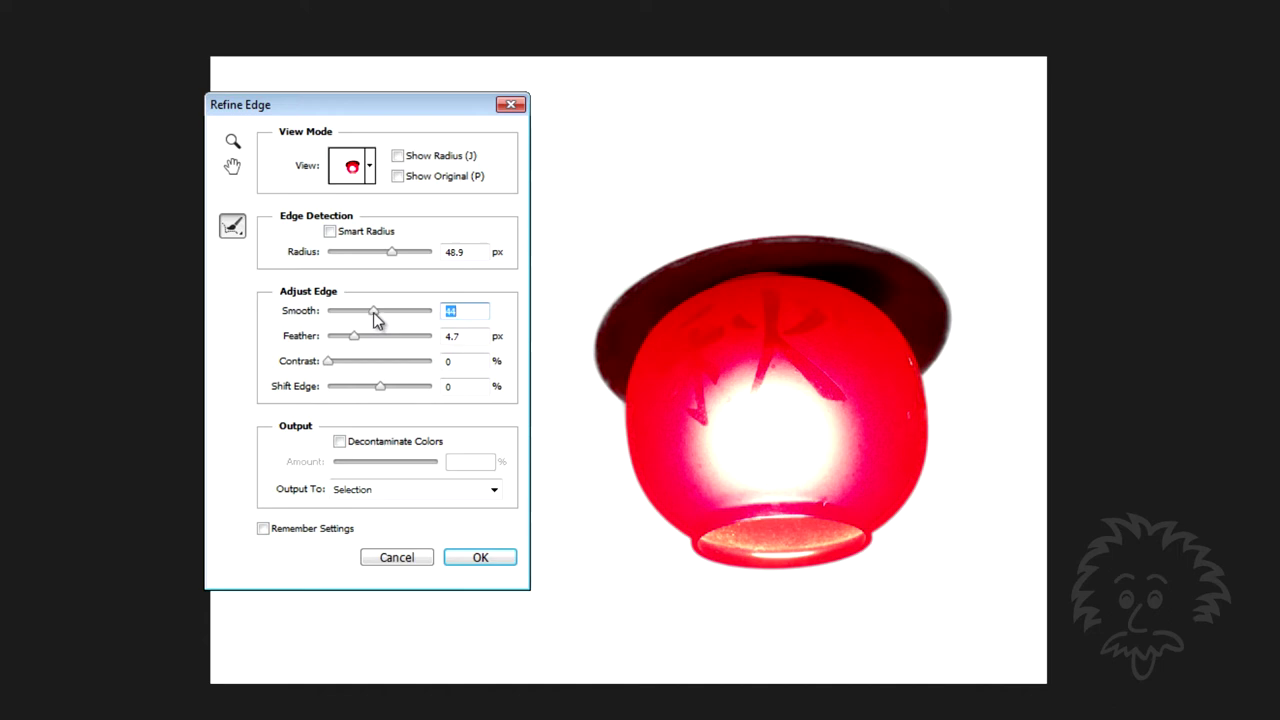
left_click_drag(376, 318, 364, 318)
left_click_drag(381, 386, 403, 394)
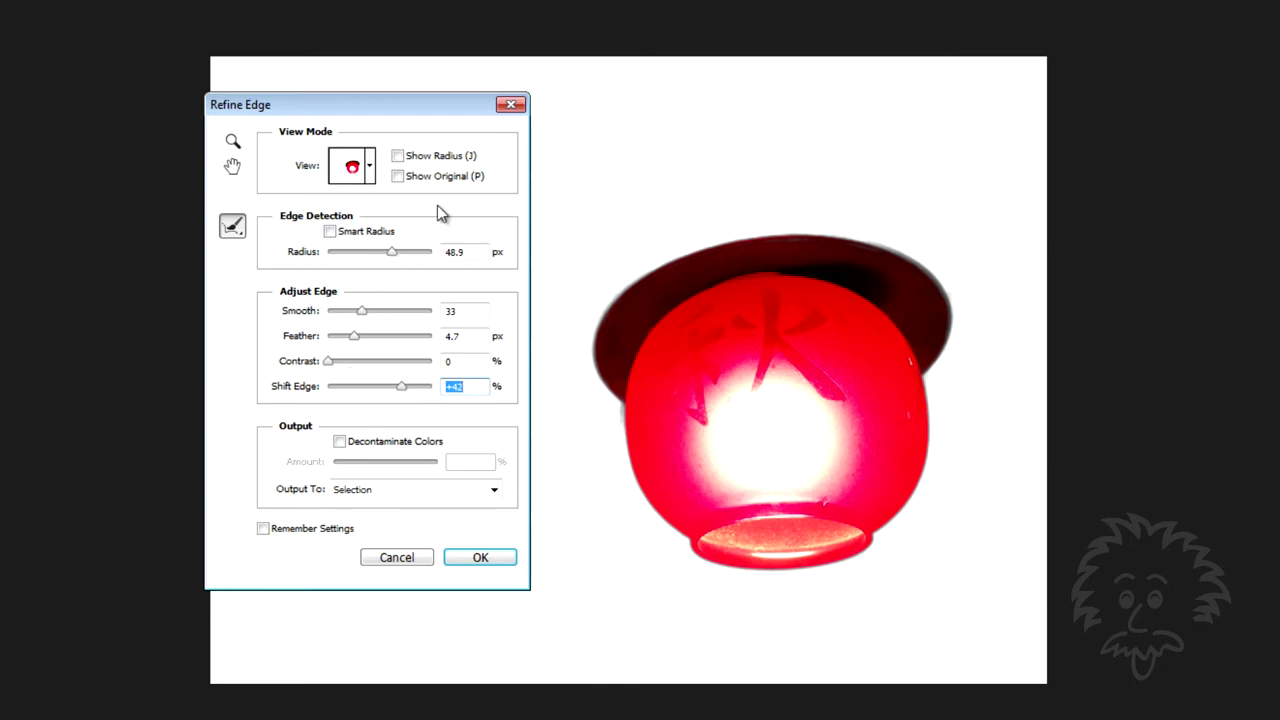
left_click(411, 179)
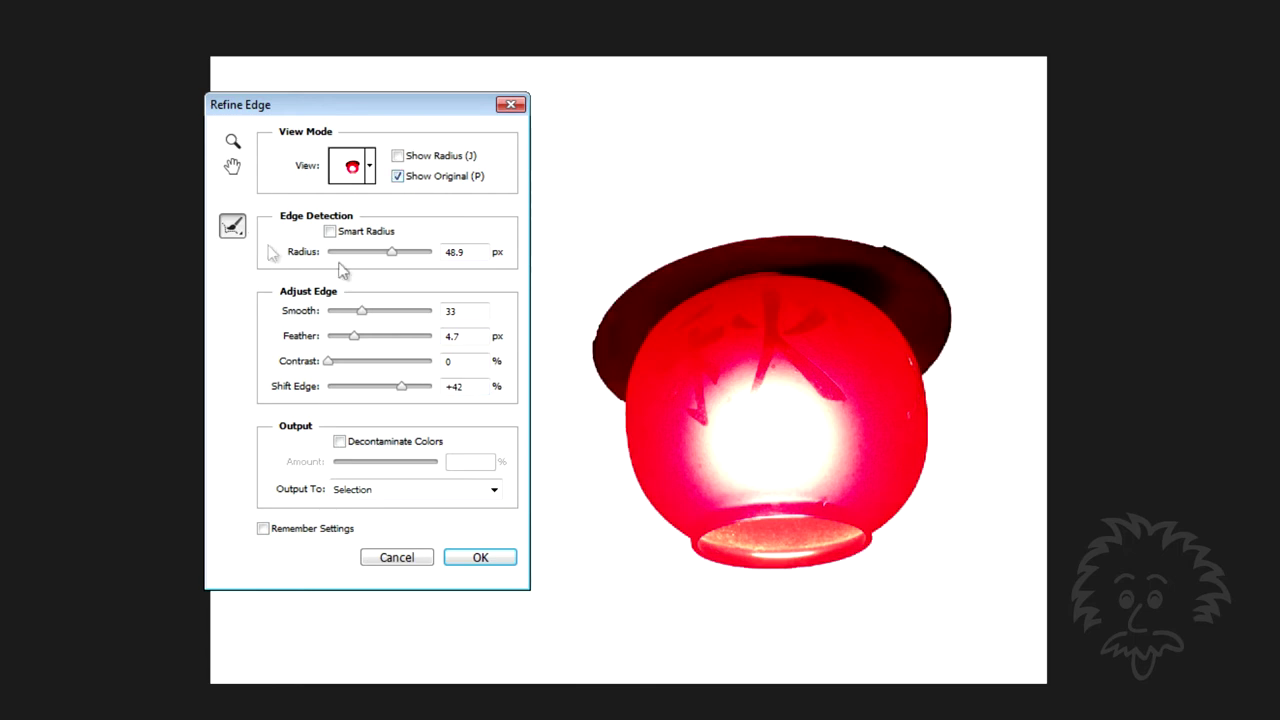
left_click(406, 178)
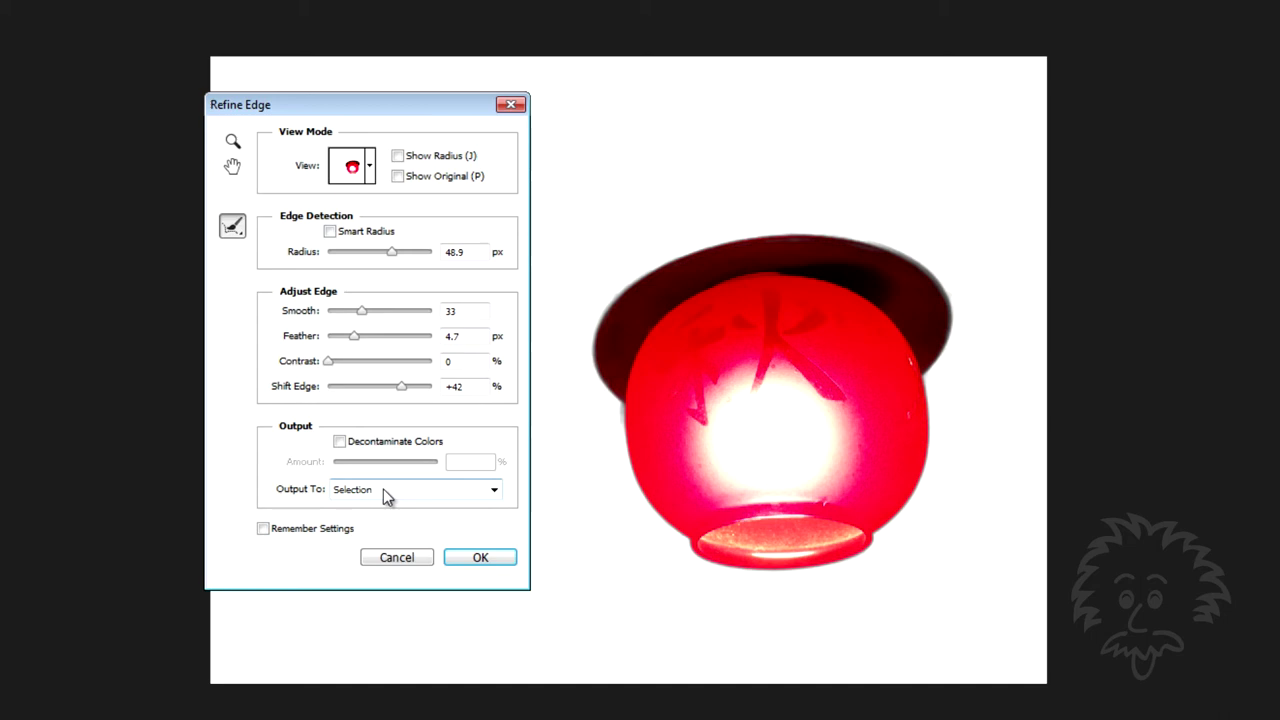
- Output the refined lantern selection to a new layer and rename that layer Lantern
left_click(493, 492)
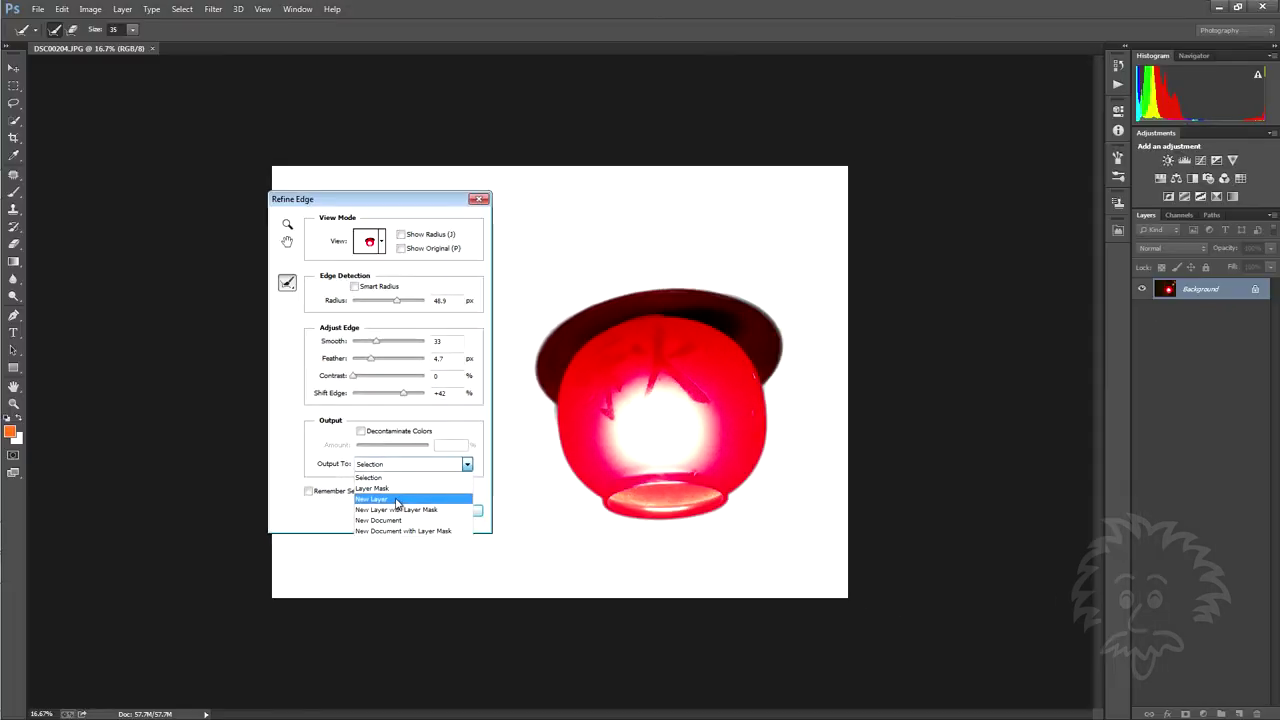
left_click(397, 500)
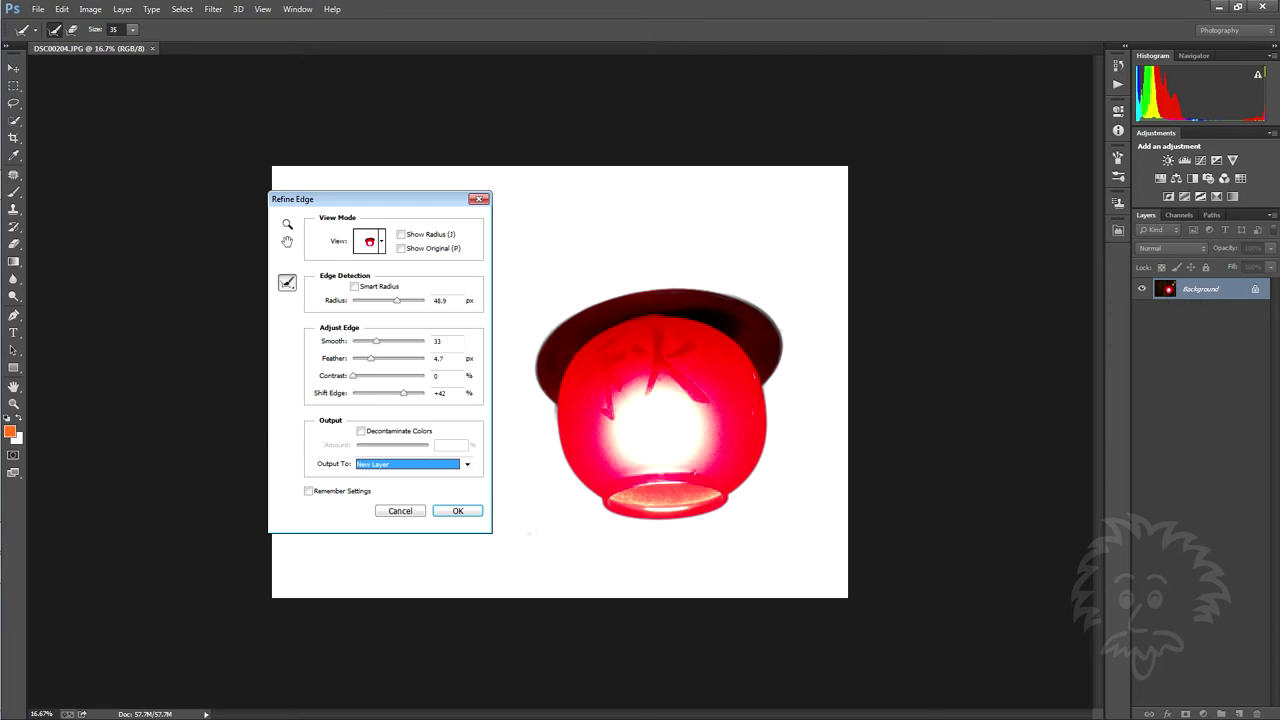
left_click(463, 510)
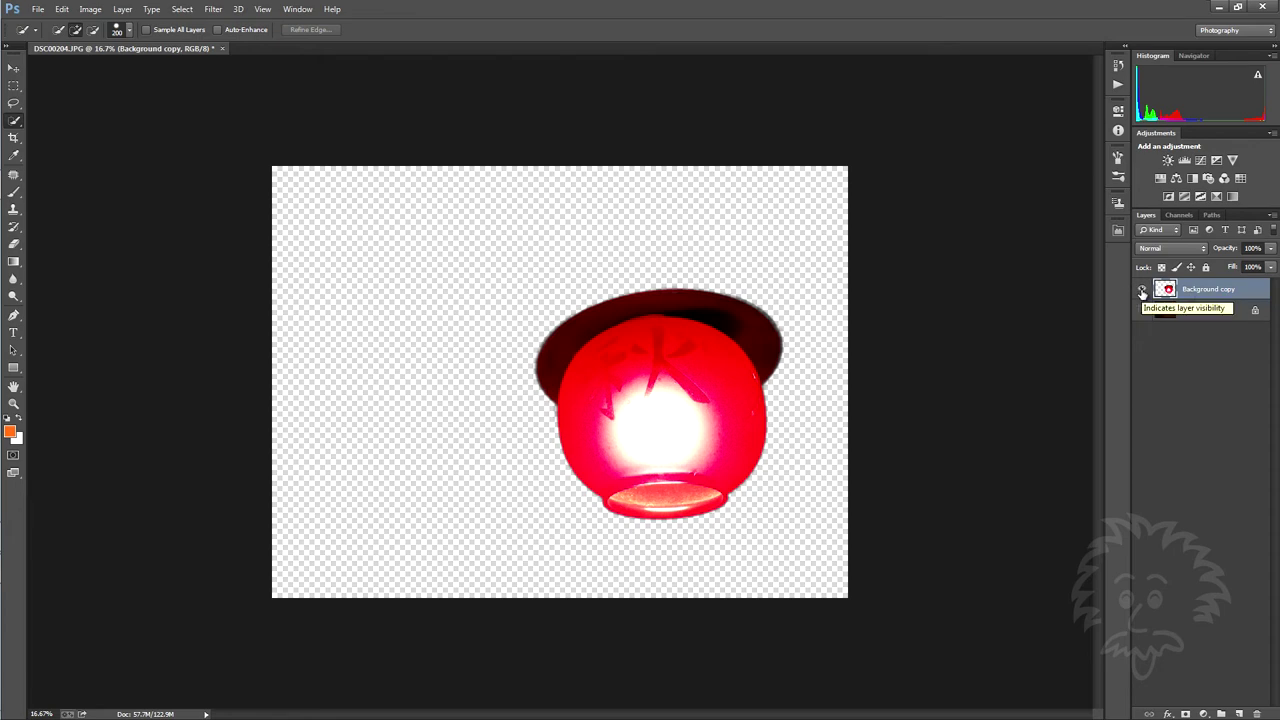
double_click(1182, 292)
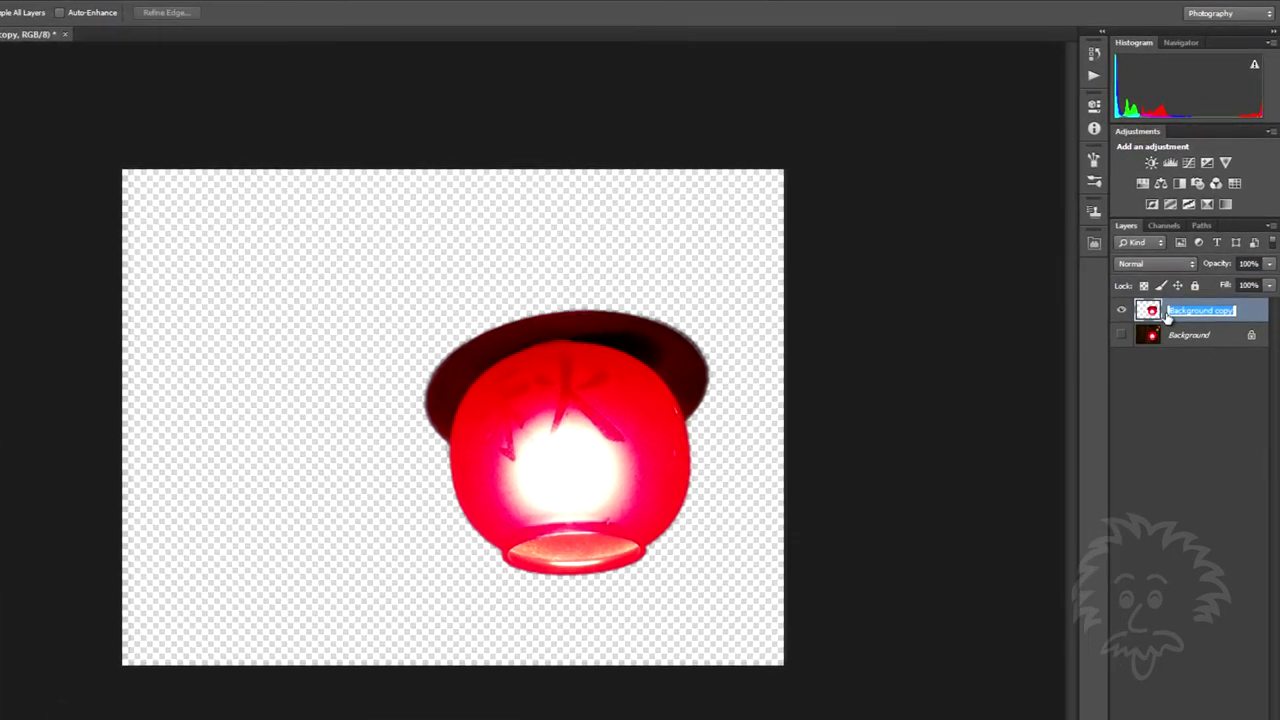
type("Lam")
type("tern")
key("Return")
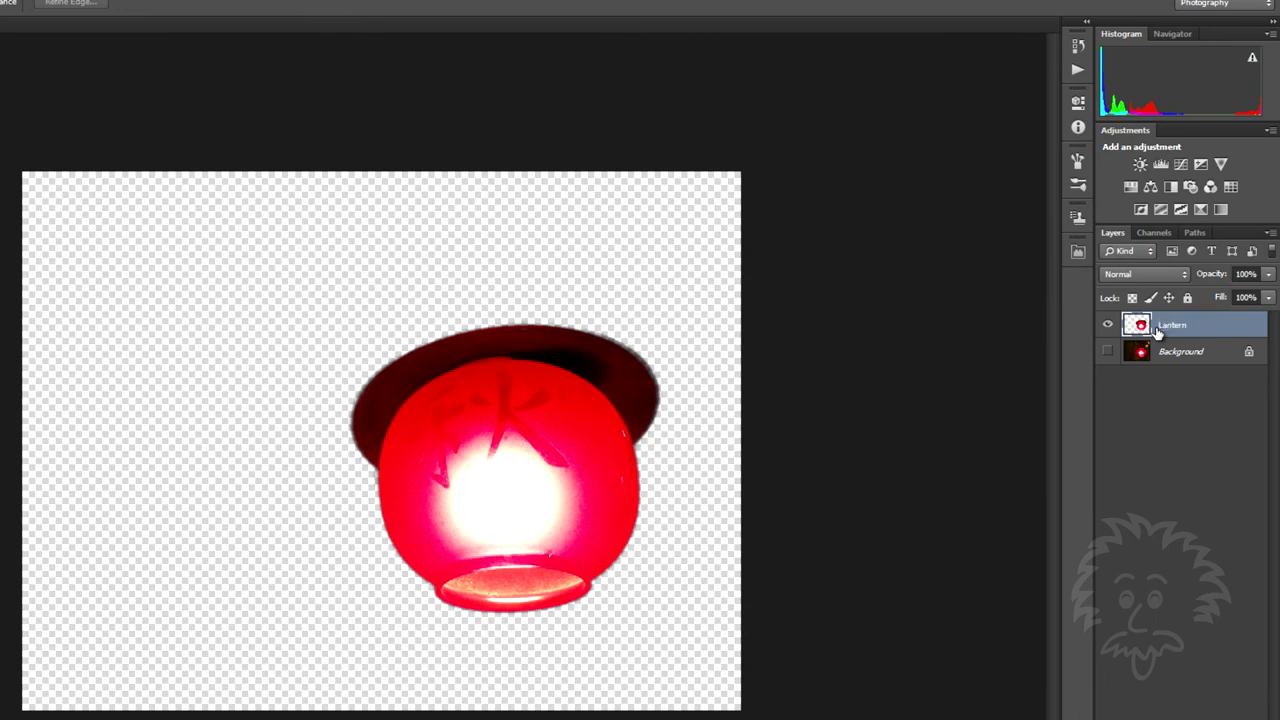
- Make the Background layer visible and convert it to a regular layer named Original
left_click(1108, 352)
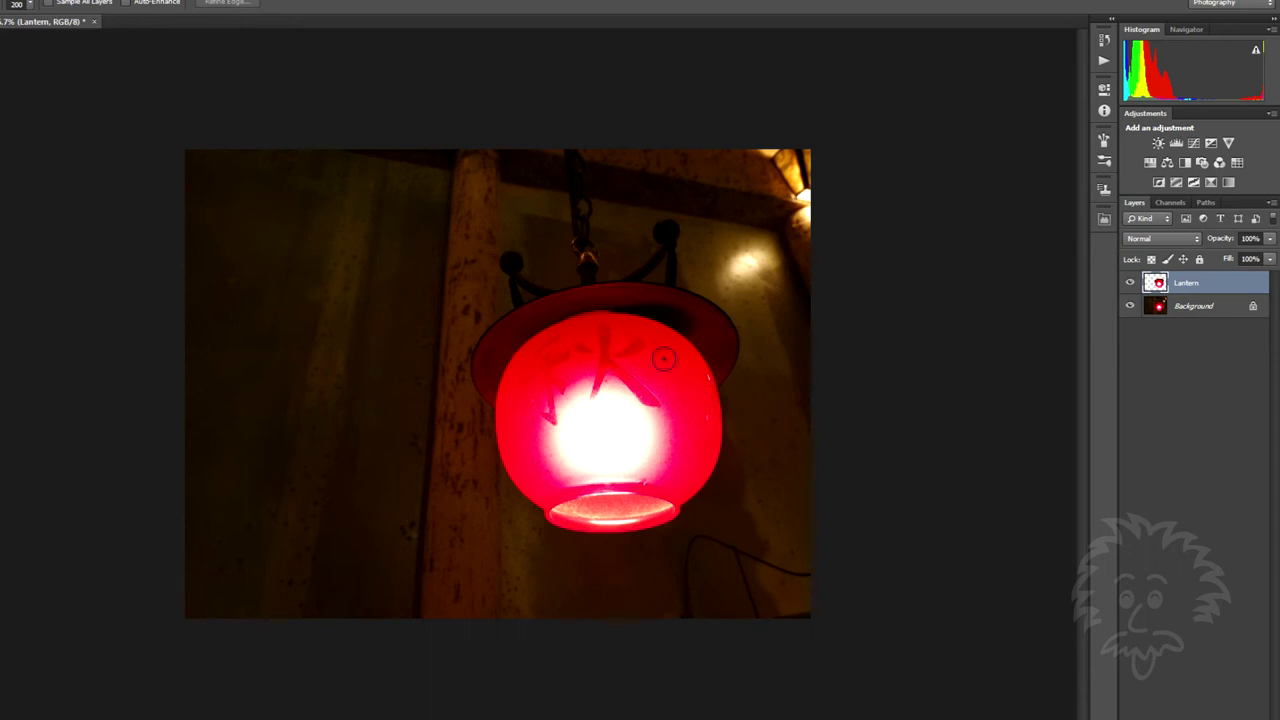
double_click(1185, 307)
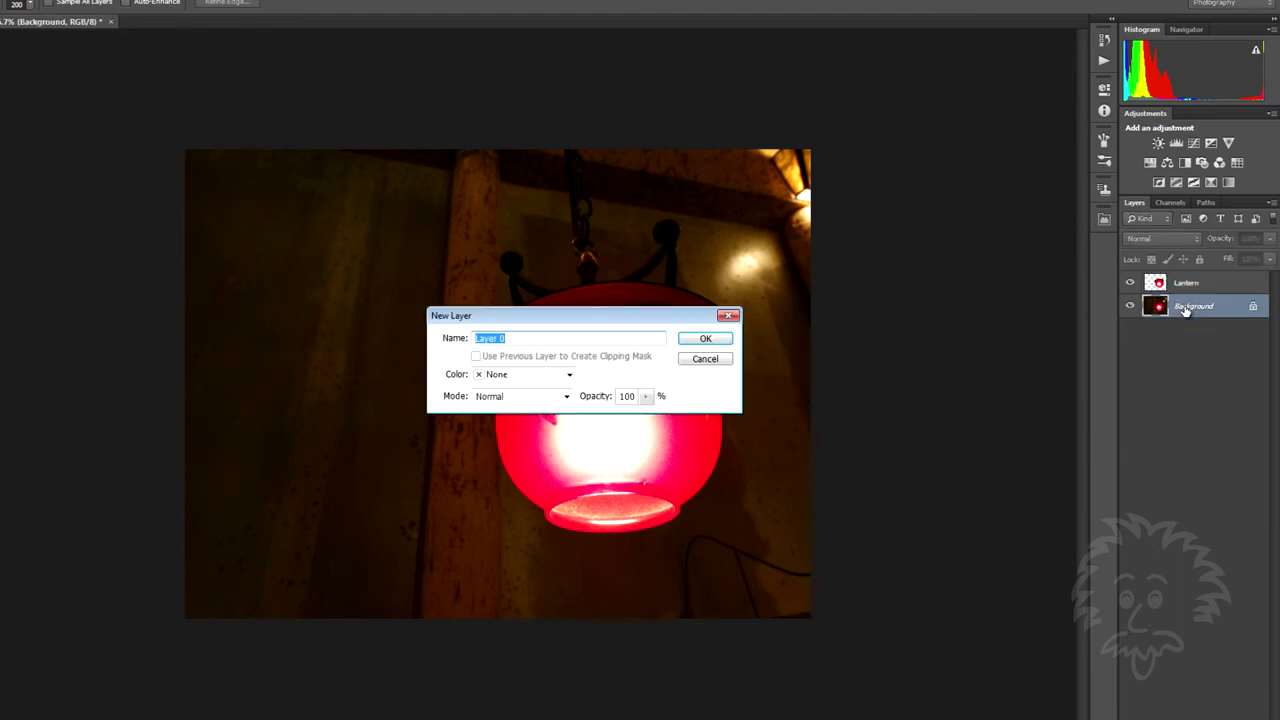
type("Original")
key("Return")
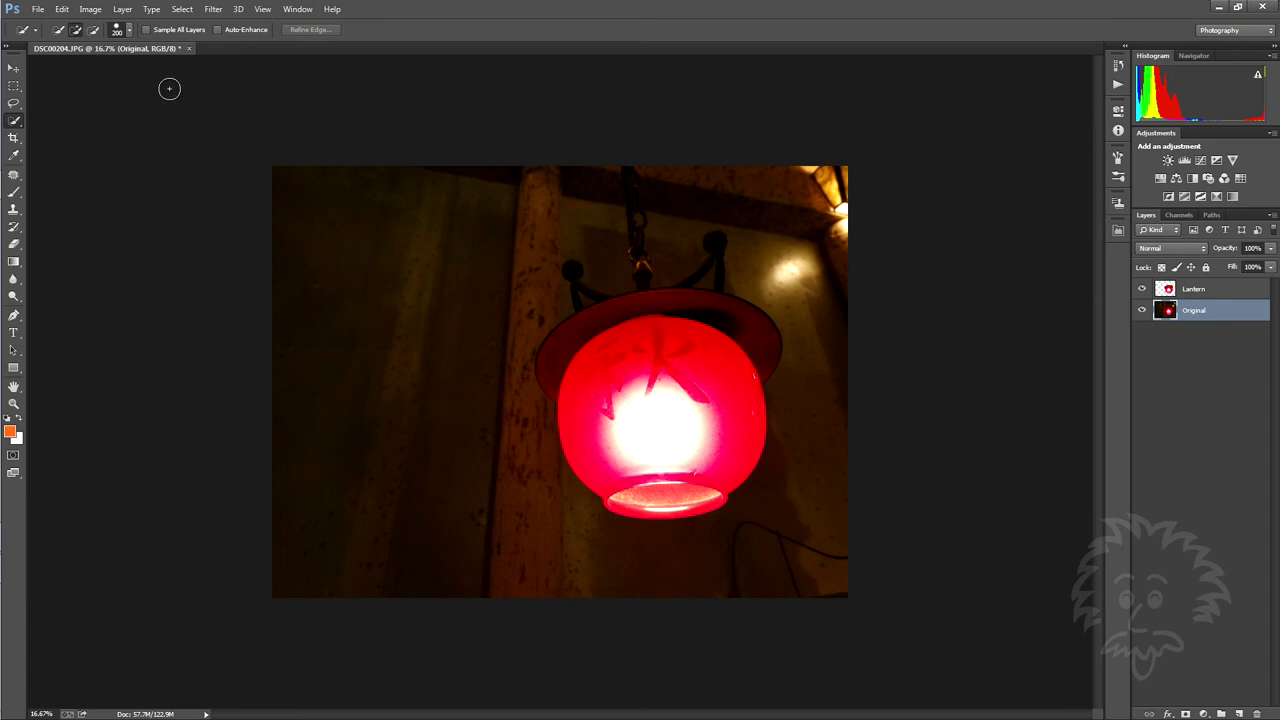
- Desaturate the Original layer beneath the Lantern layer
left_click(90, 10)
mouse_move(98, 46)
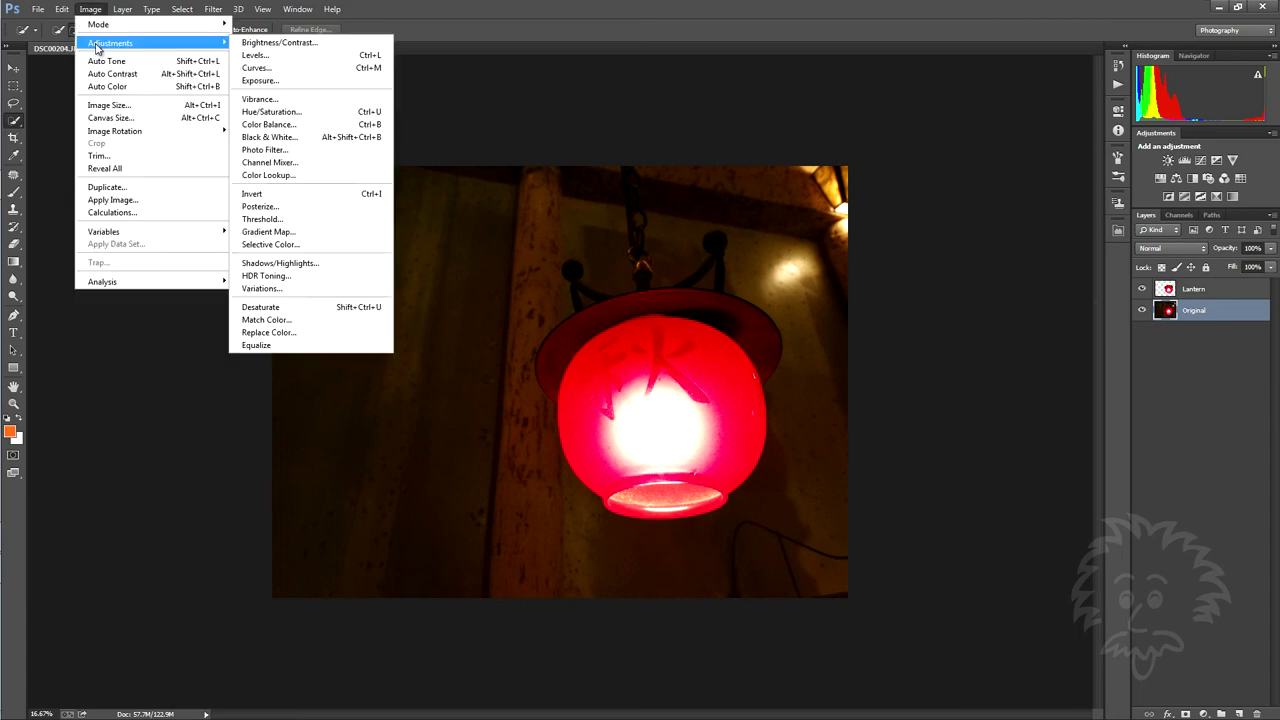
left_click(300, 307)
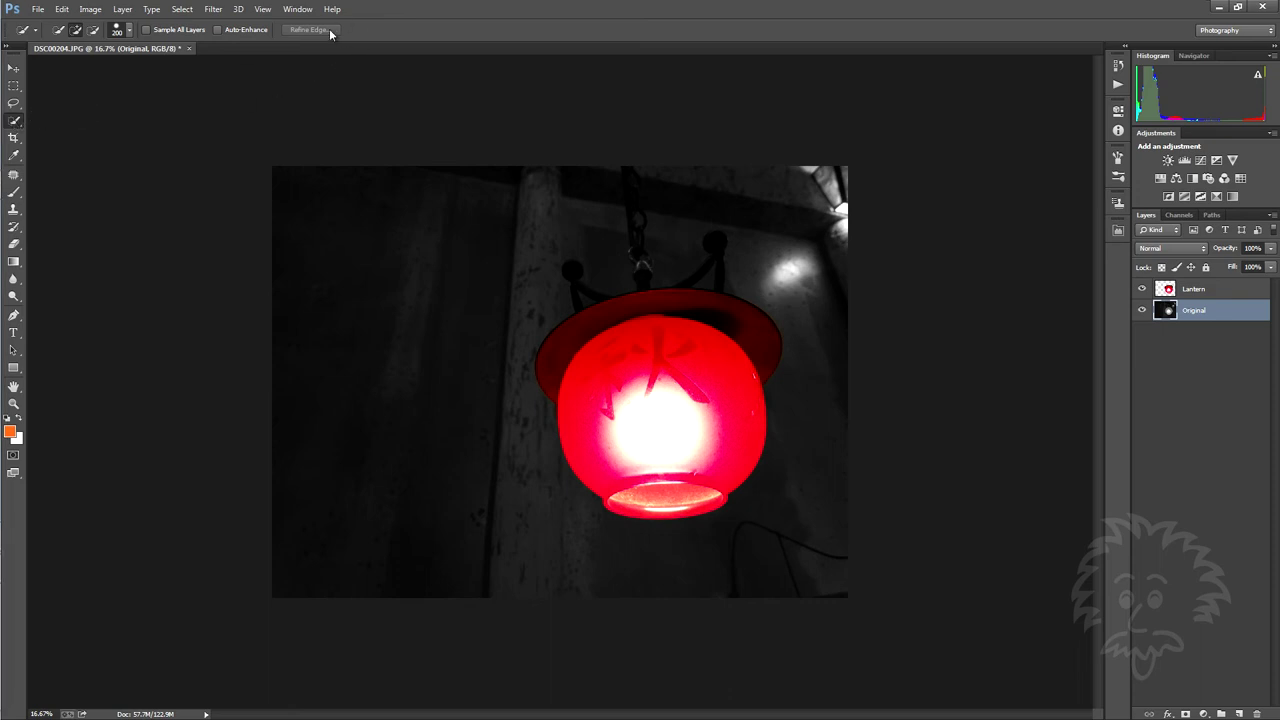
- Close the lantern photo without saving and open DSC03738.JPG from the photos folder
left_click(38, 9)
left_click(50, 119)
left_click(648, 386)
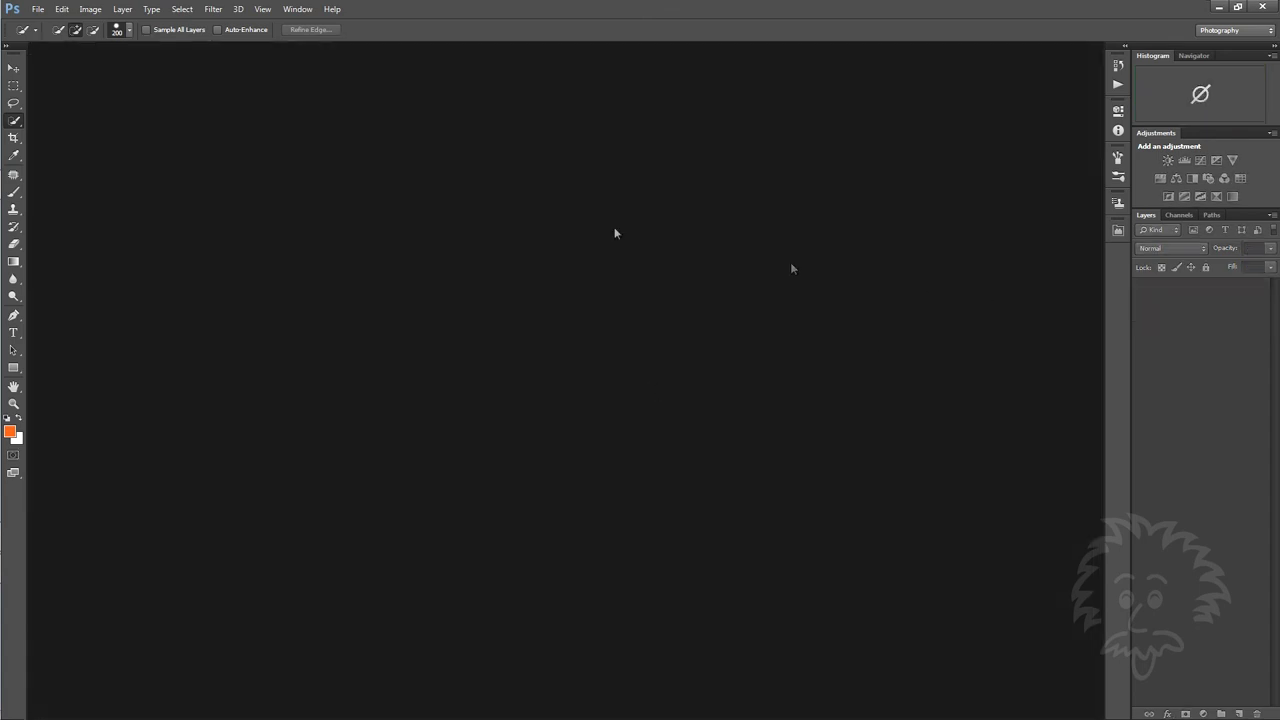
key("ctrl+o")
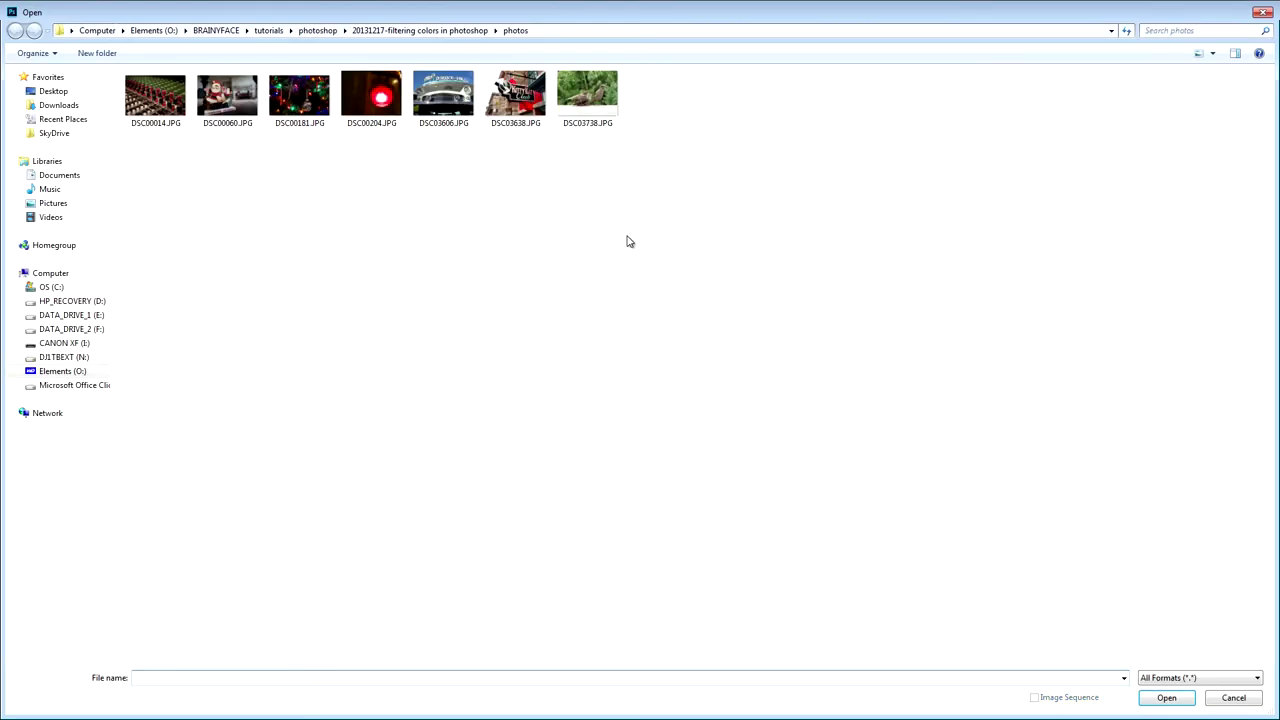
left_click(586, 98)
left_click(1166, 698)
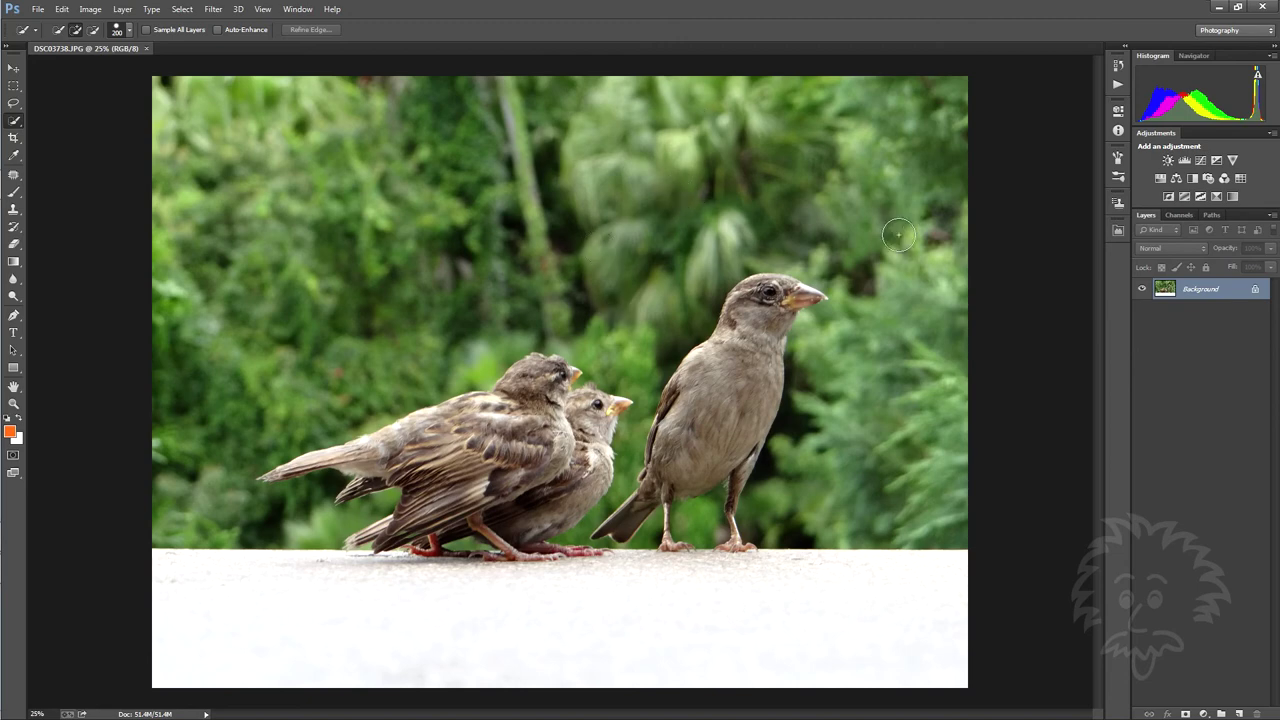
- Convert the bird photo's Background layer to a regular layer named Original
double_click(1190, 290)
type("Original")
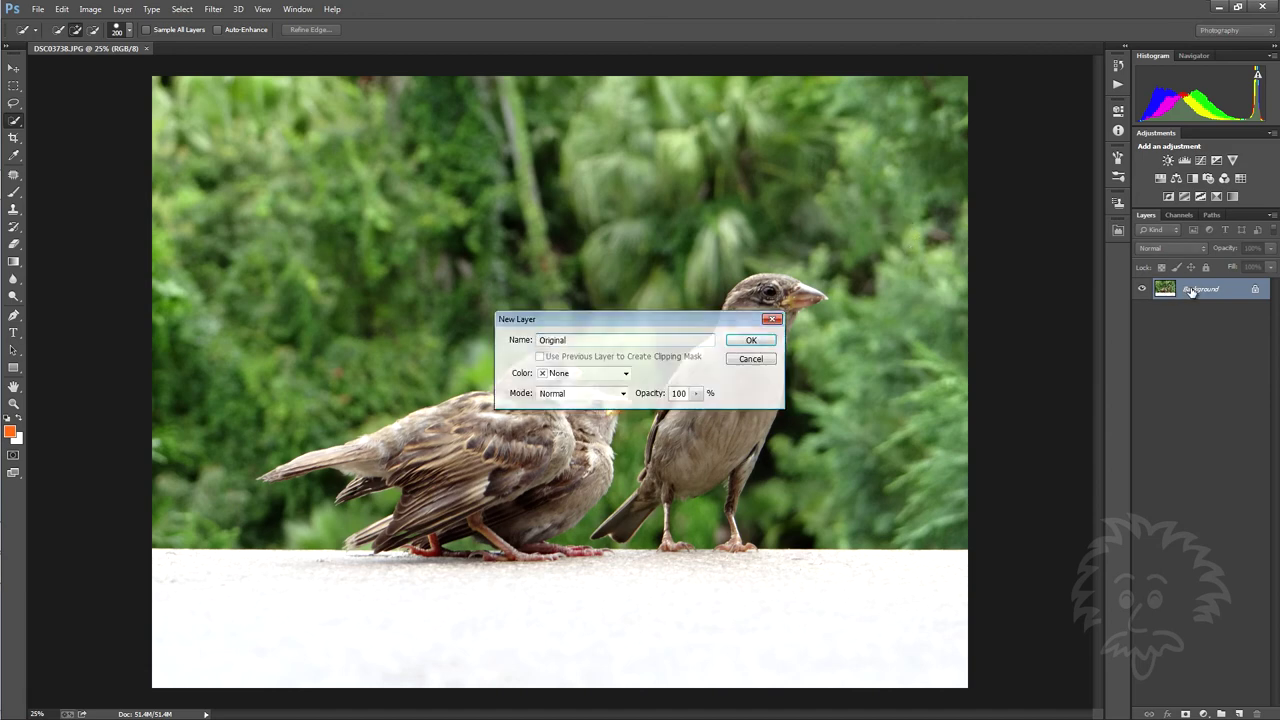
key("Return")
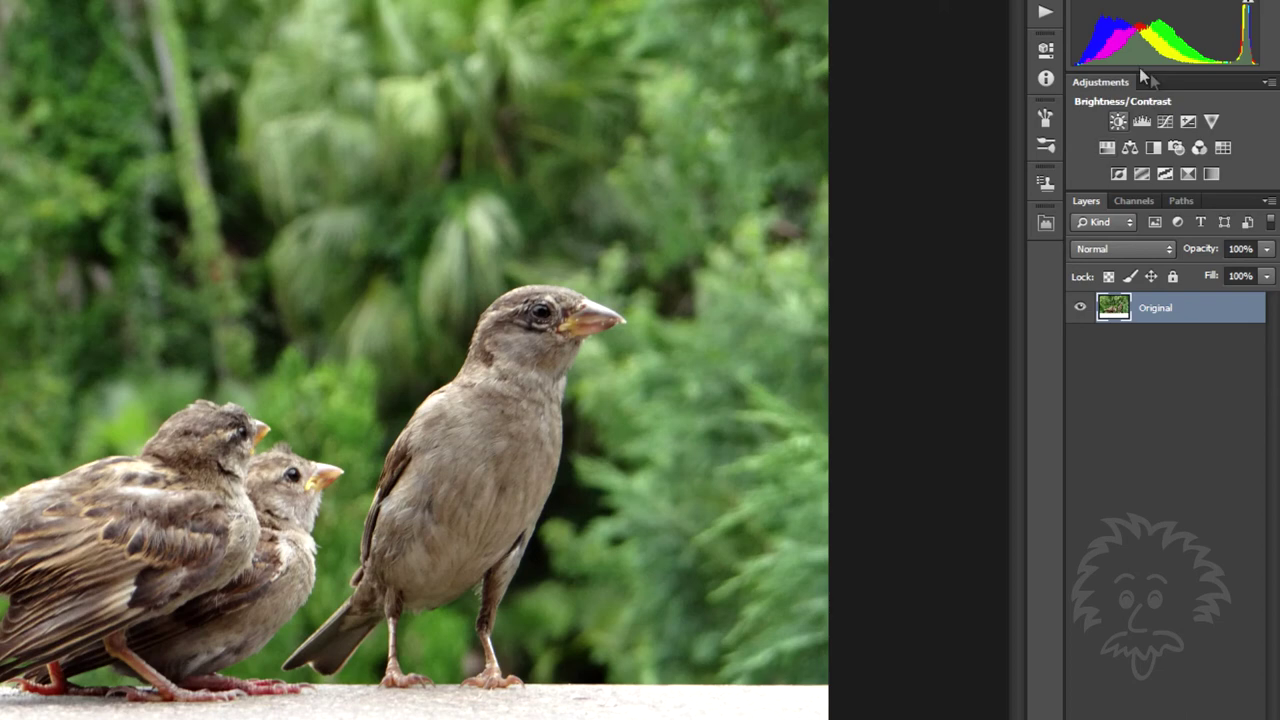
- Add a Hue/Saturation adjustment layer above the bird photo and set the Greens saturation to -100
left_click(1108, 148)
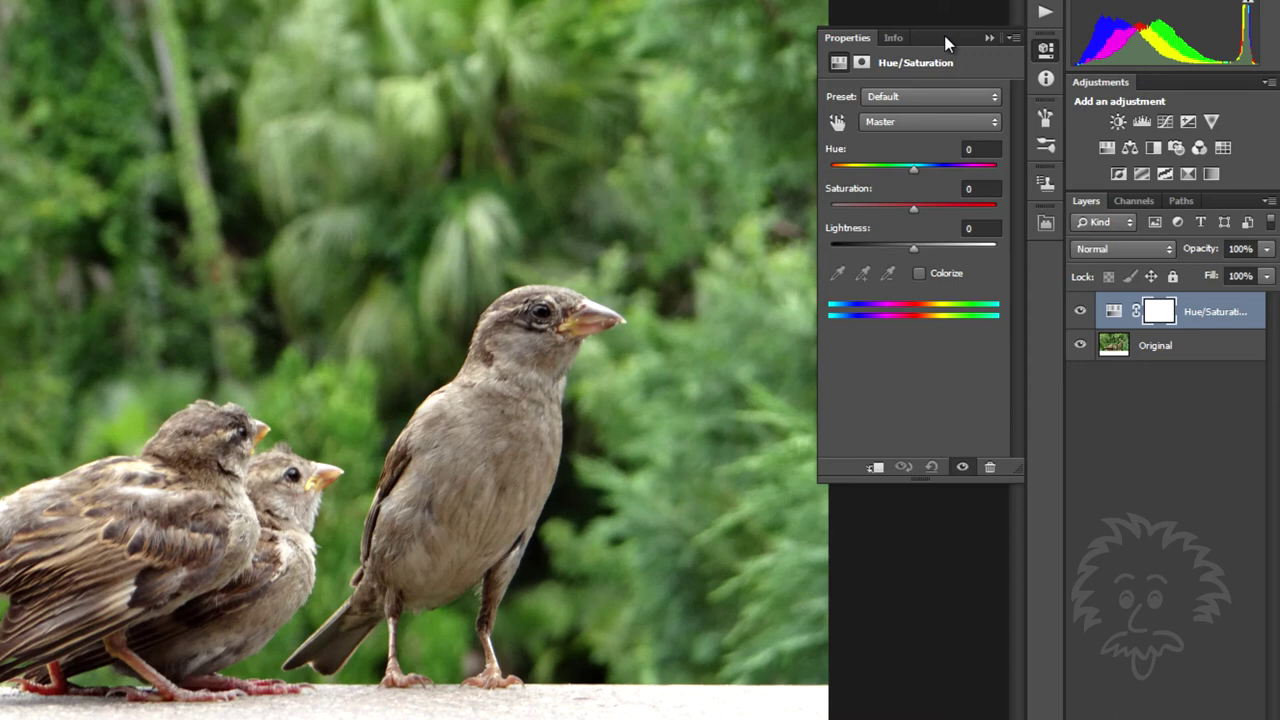
left_click(975, 121)
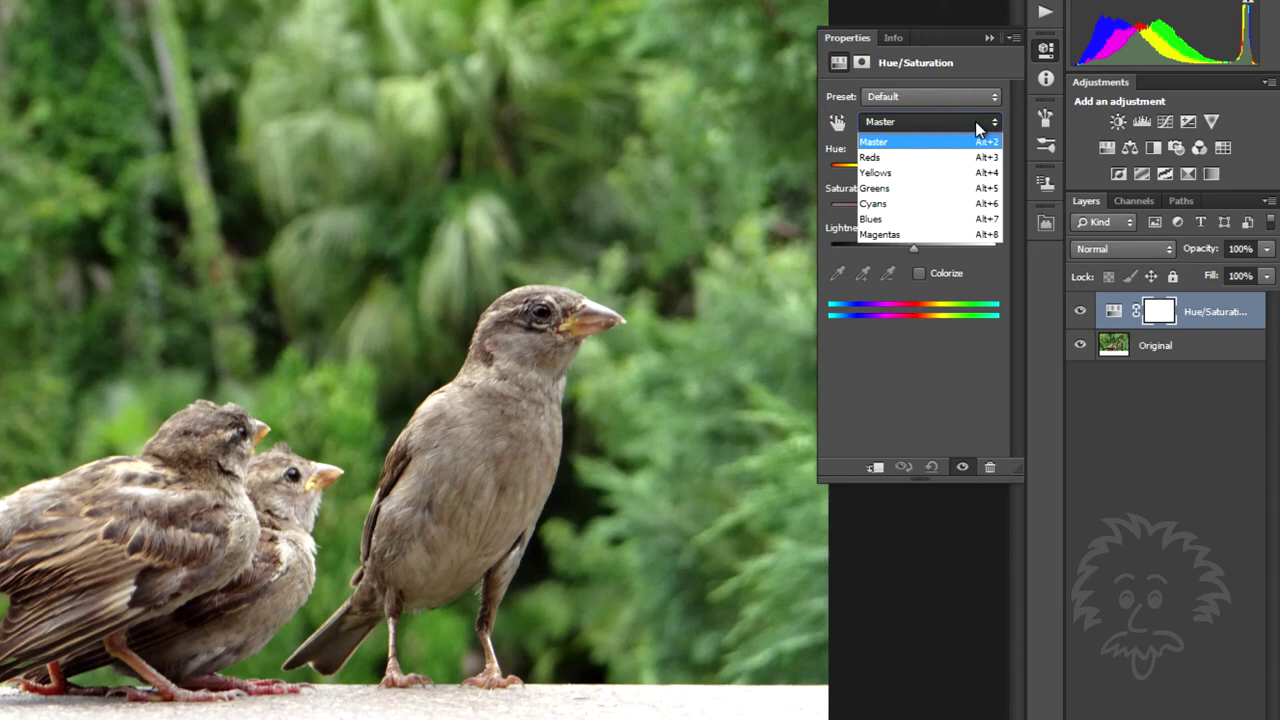
left_click(897, 190)
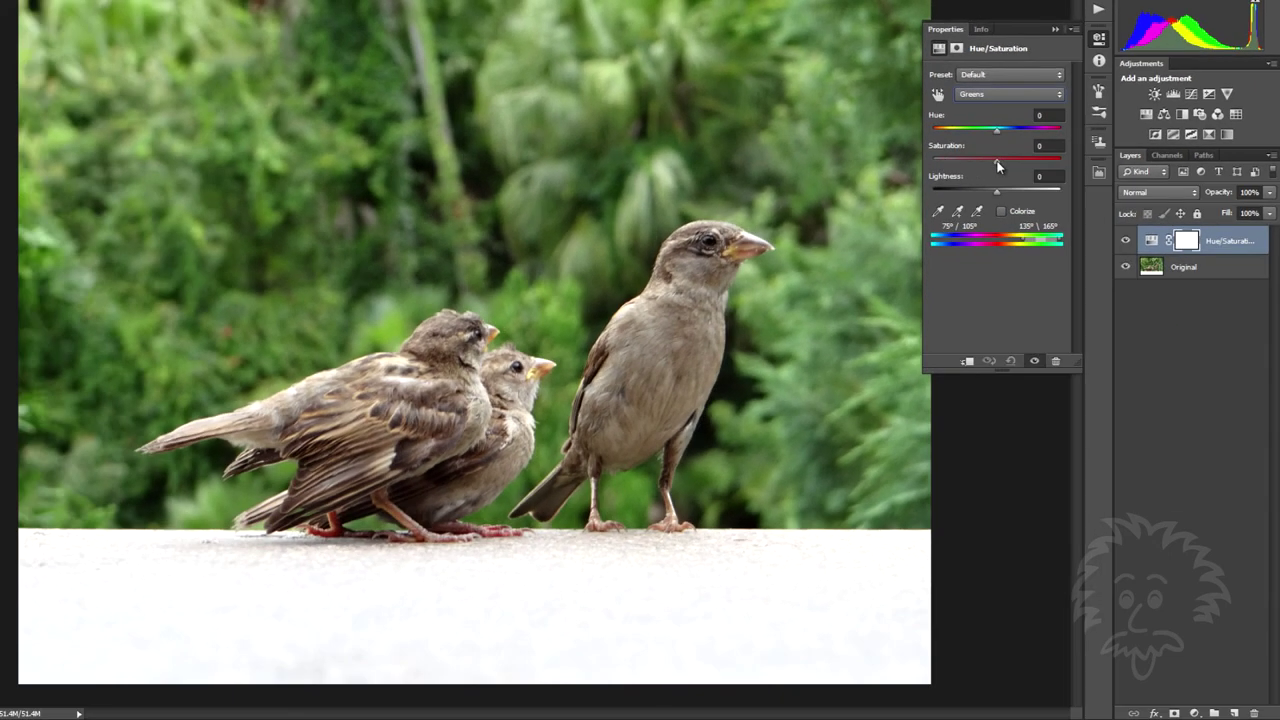
left_click_drag(997, 164, 927, 170)
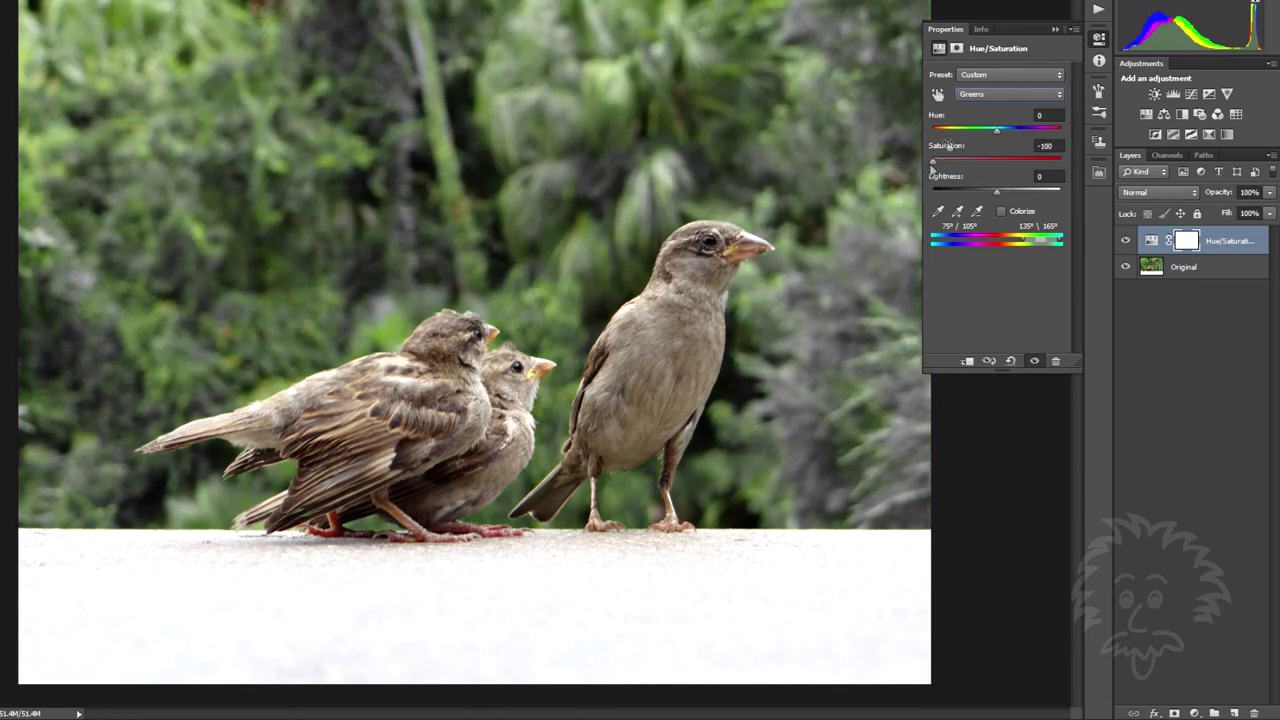
- Set the Yellows saturation of the bird photo's Hue/Saturation adjustment to -100
left_click(1004, 91)
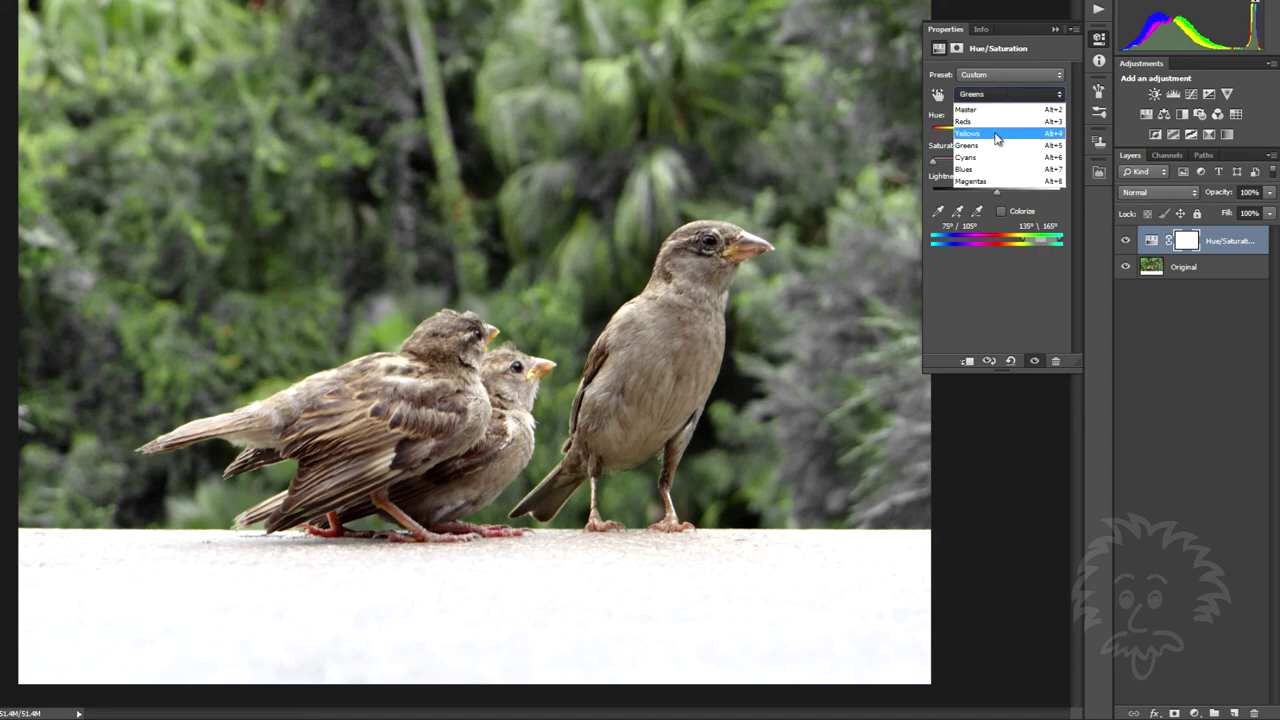
left_click(997, 134)
left_click_drag(998, 162, 913, 172)
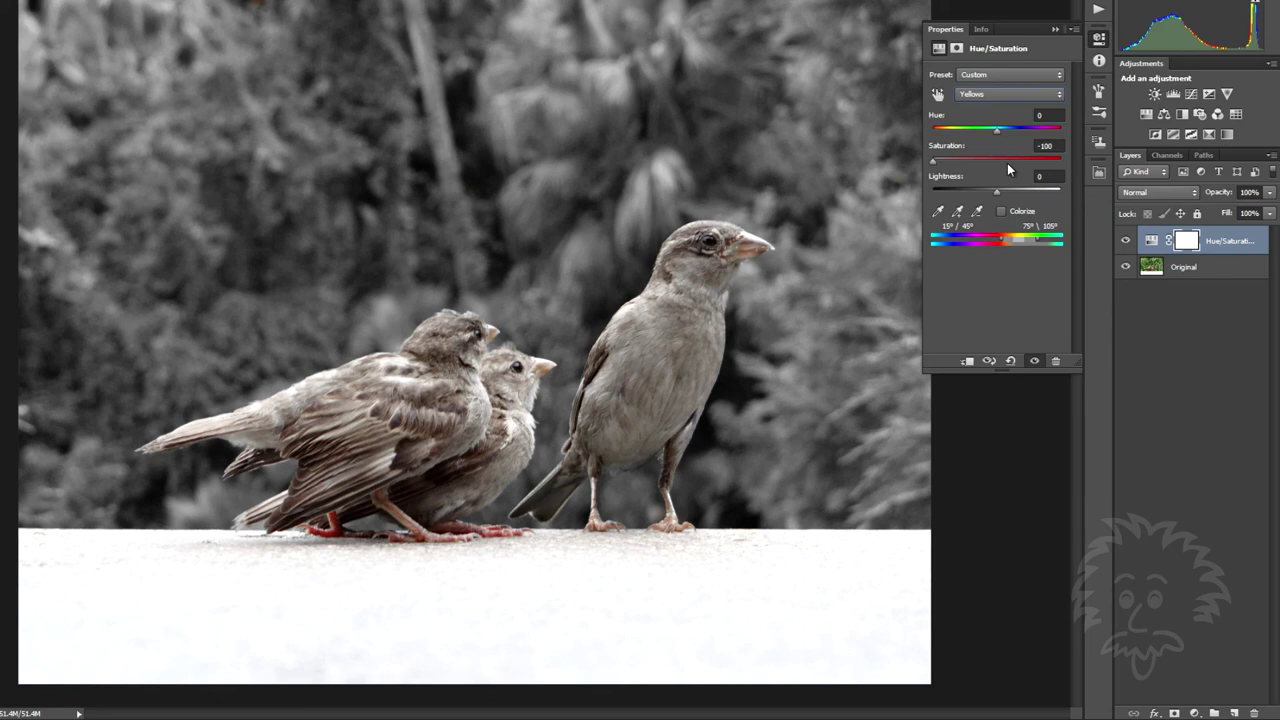
- Raise the Reds saturation of the Hue/Saturation adjustment to +62 and collapse the adjustment's properties
left_click(996, 94)
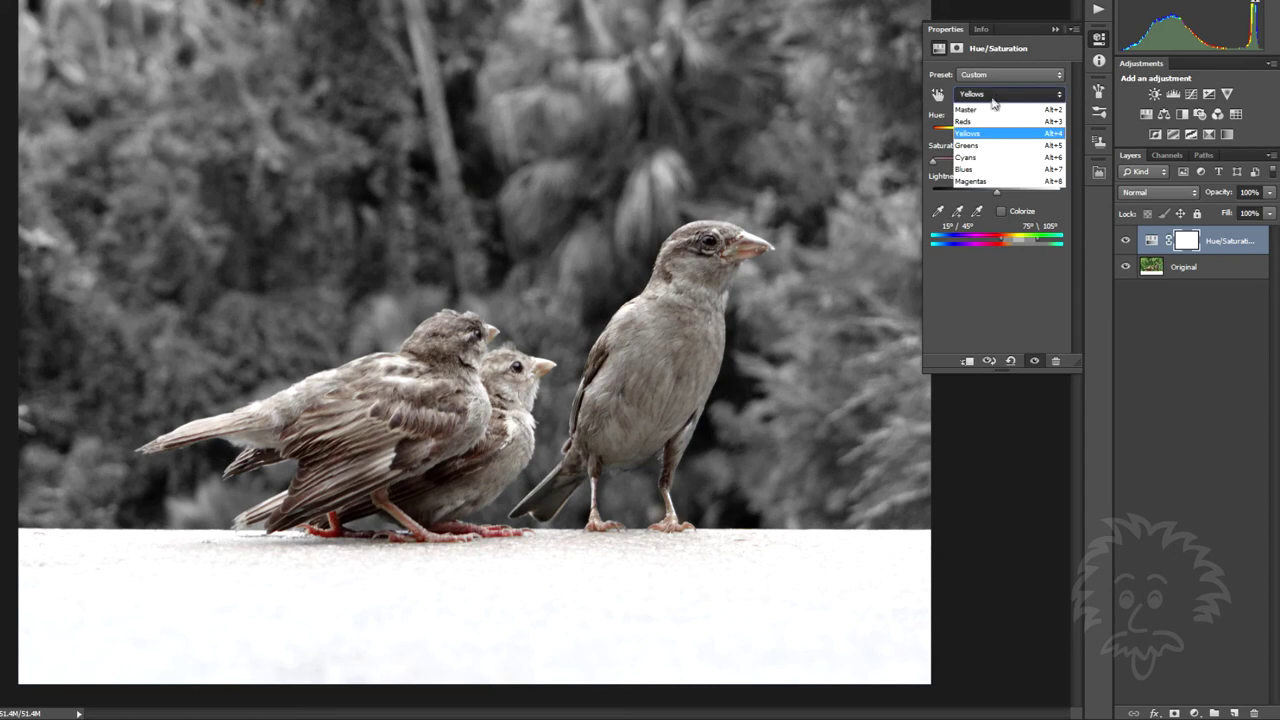
left_click(981, 119)
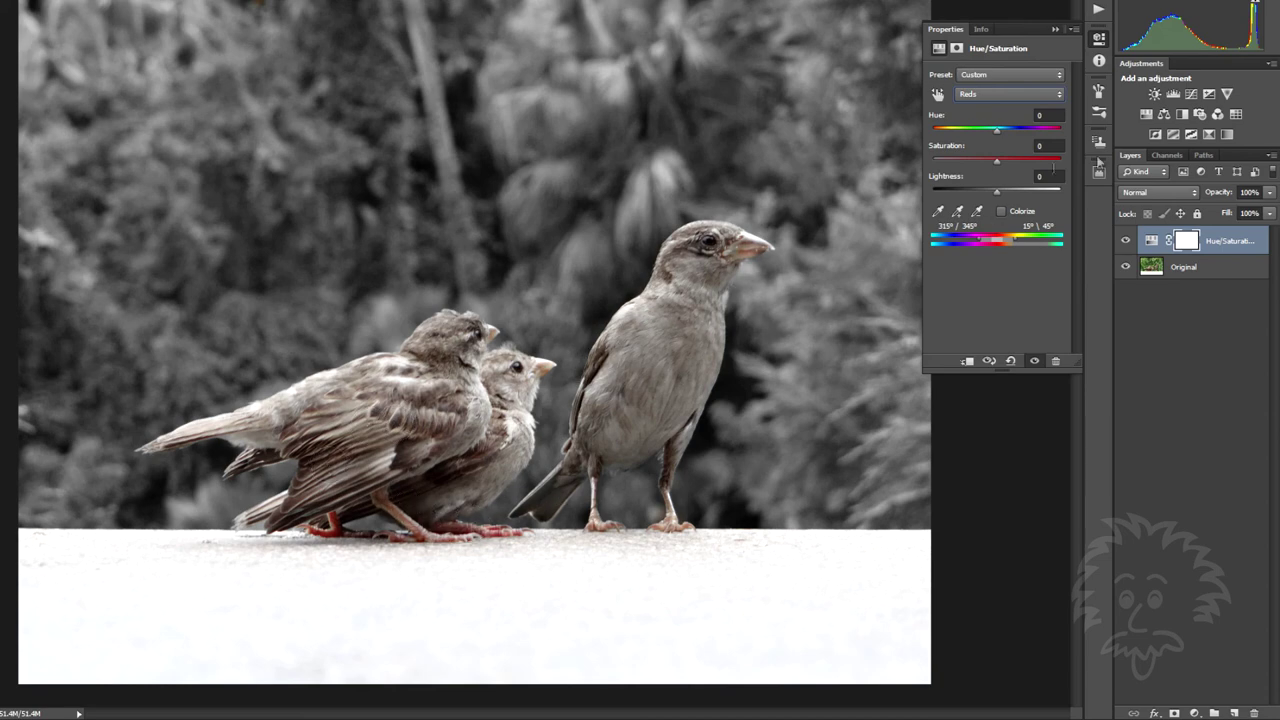
left_click_drag(998, 160, 1037, 174)
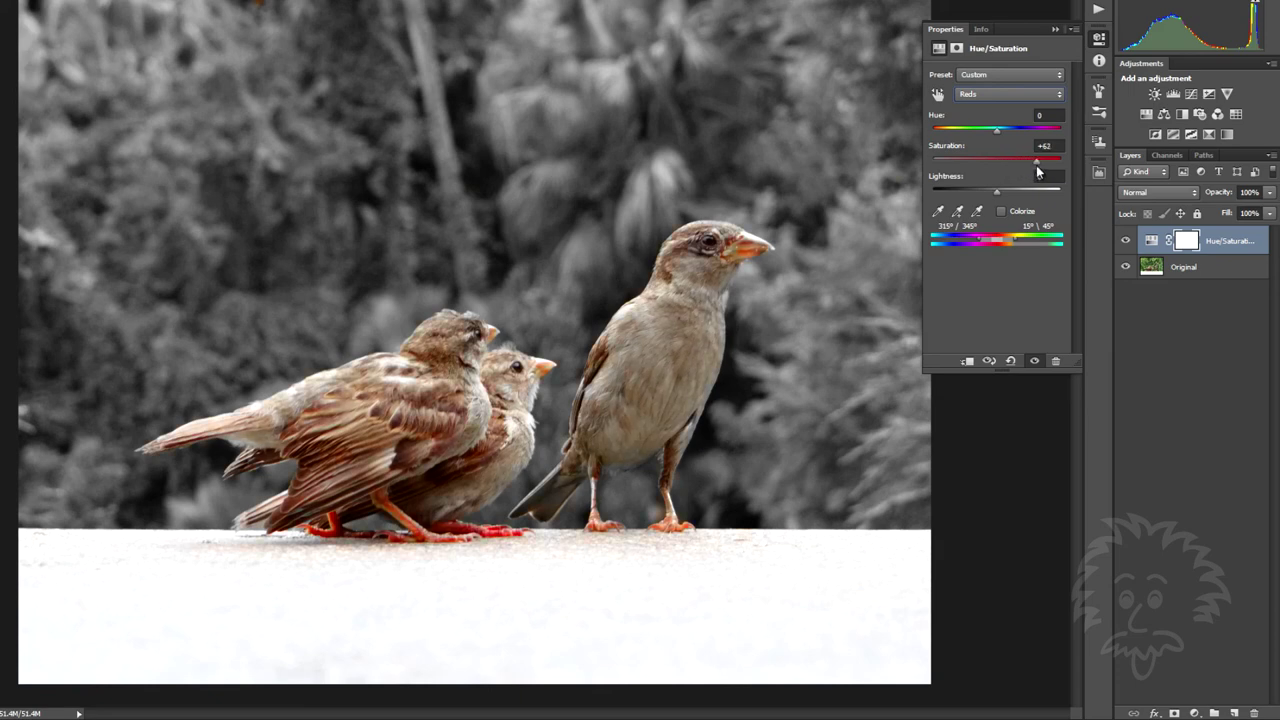
left_click(1100, 40)
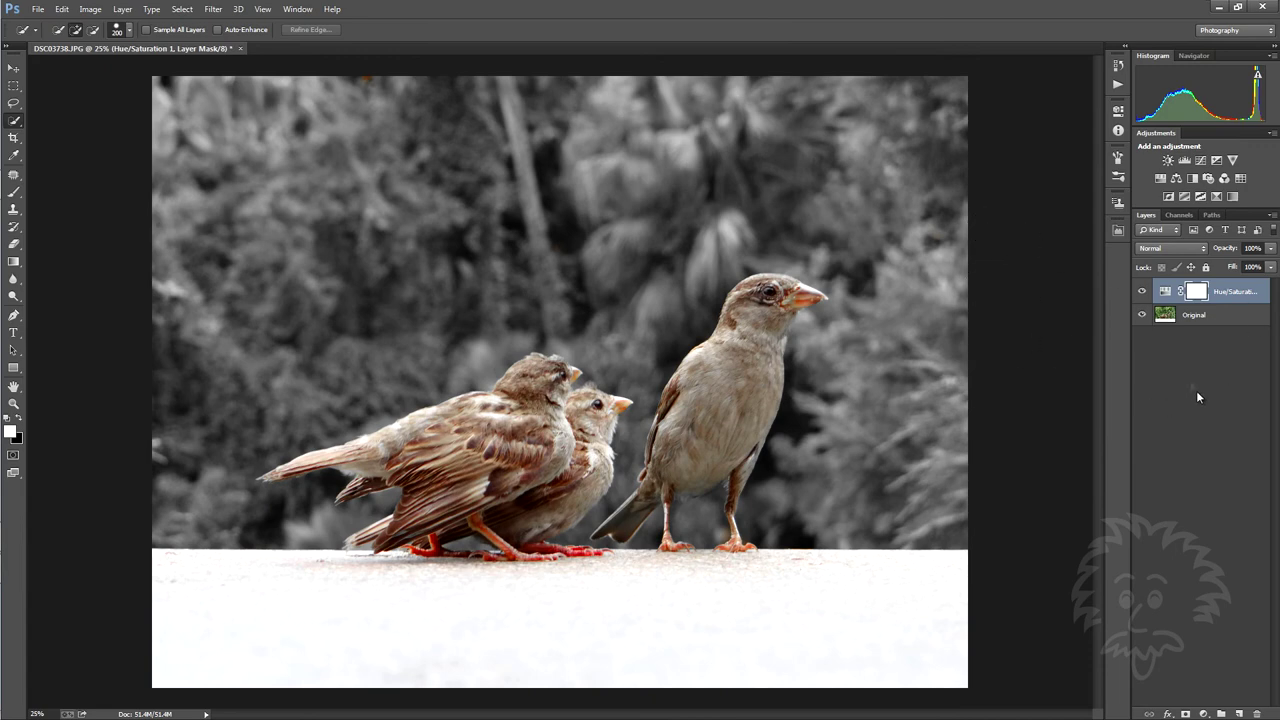
- Compare the bird photo with and without the Hue/Saturation adjustment by repeatedly hiding and showing its layer
left_click(1141, 293)
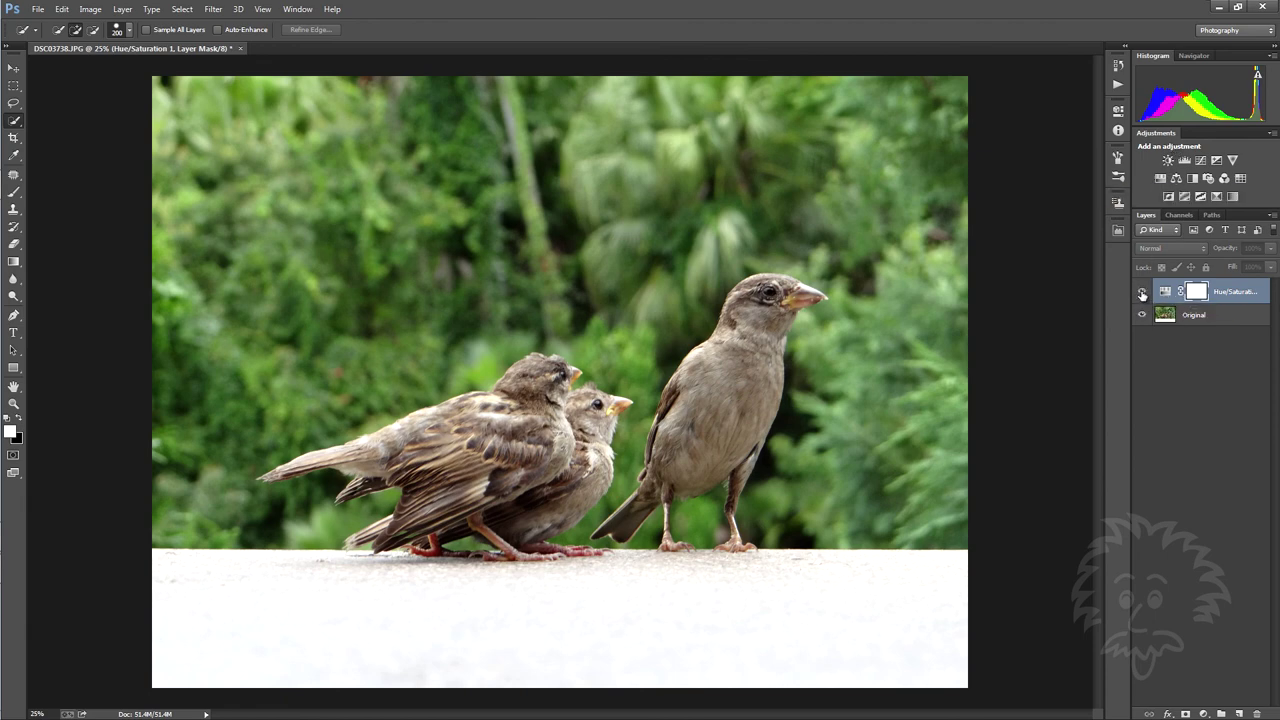
left_click(1142, 293)
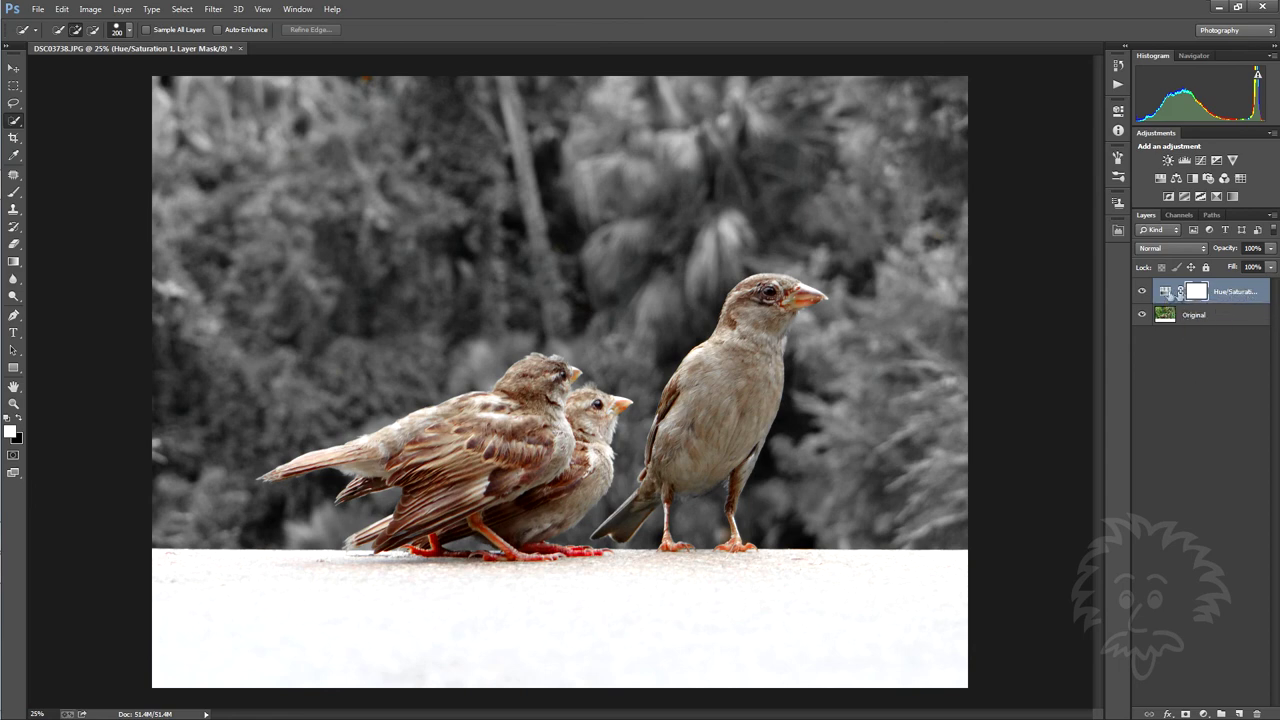
left_click(1142, 292)
left_click(1143, 292)
left_click(1143, 292)
left_click(1143, 292)
left_click(1143, 292)
left_click(1143, 292)
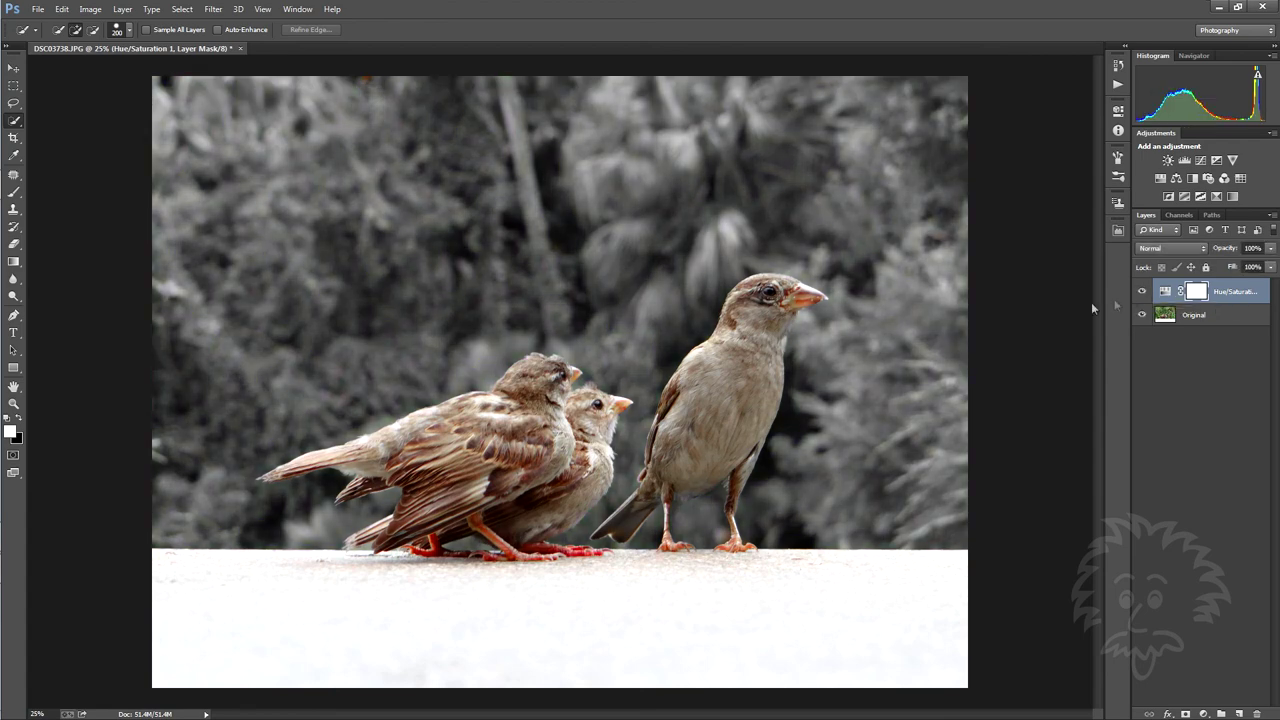